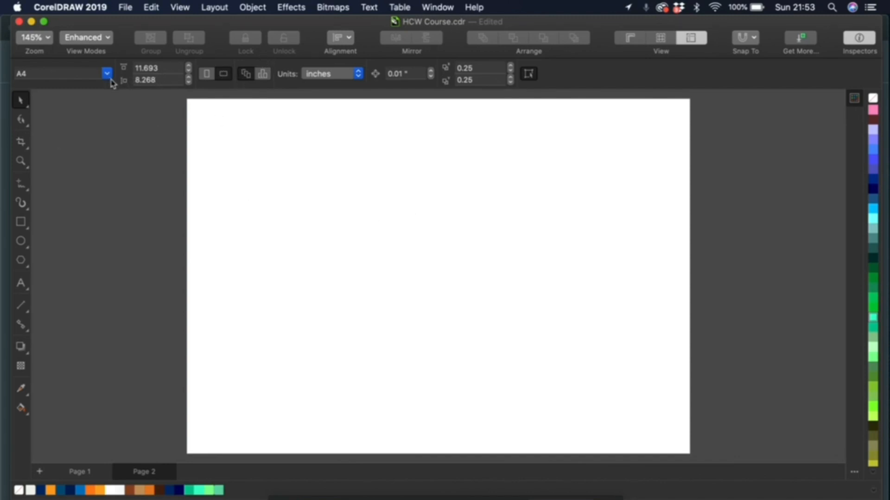
# - Set the page size to 7 by 7 inches
pyautogui.moveTo(163, 68); pyautogui.dragTo(133, 69)
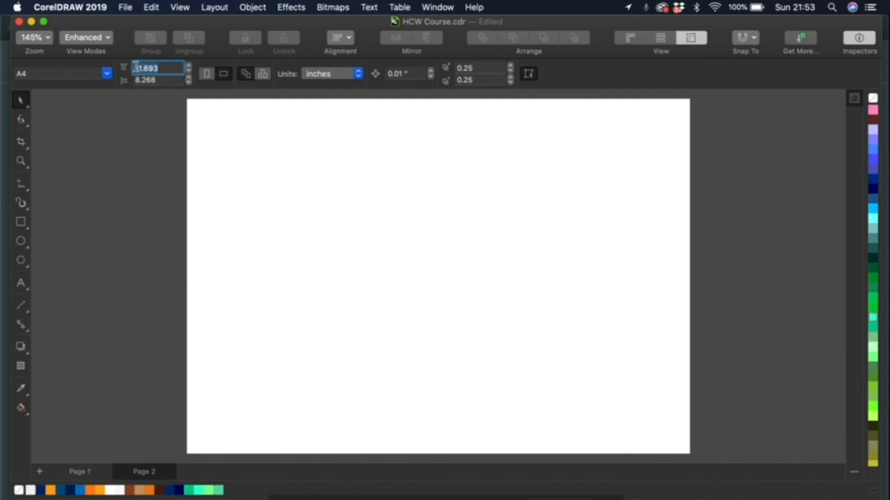
pyautogui.write('7')
pyautogui.press('Tab')
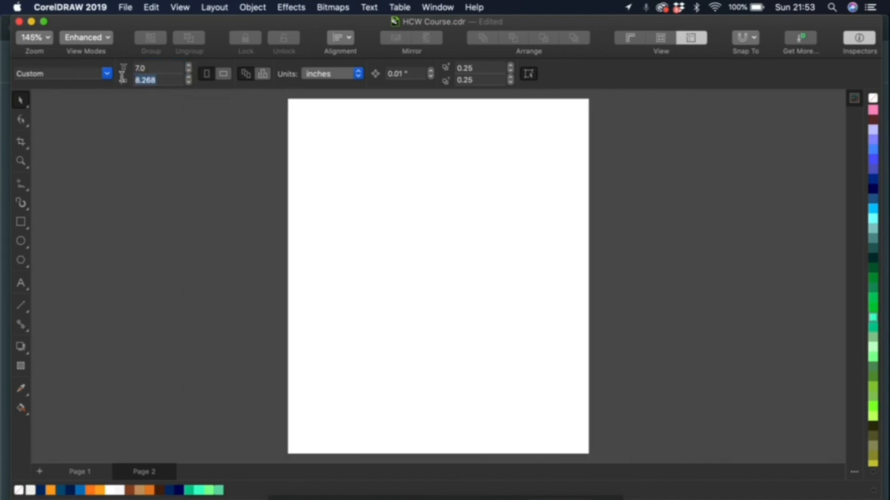
pyautogui.write('7')
pyautogui.press('Return')
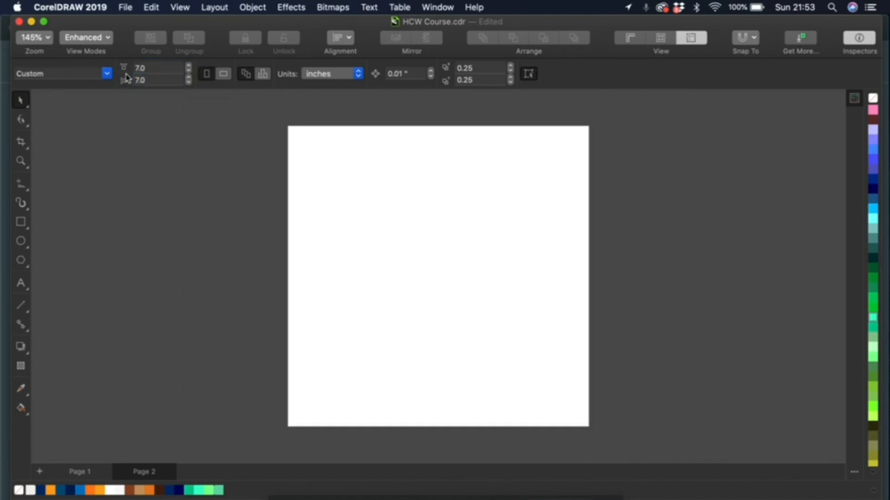
# - Create a page-sized 7 by 7 inch rectangle and keep it centred on the page
pyautogui.doubleClick(21, 223)
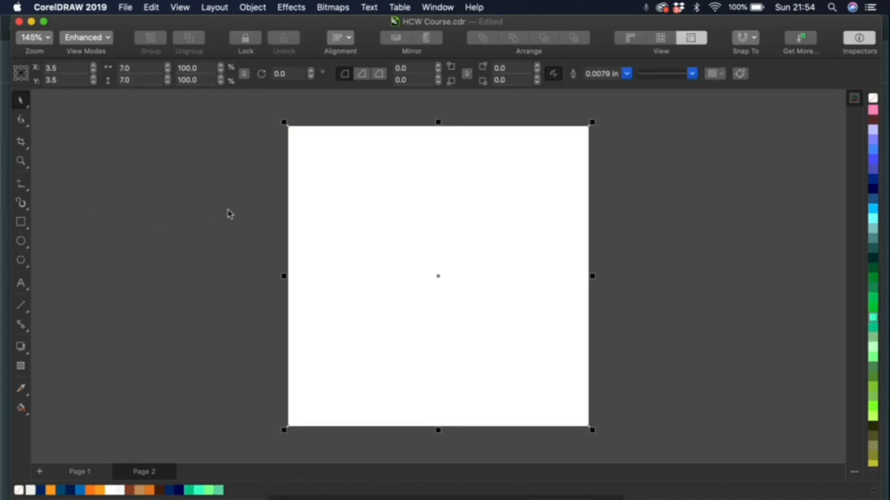
pyautogui.press('F4')
pyautogui.moveTo(495, 203); pyautogui.dragTo(413, 231)
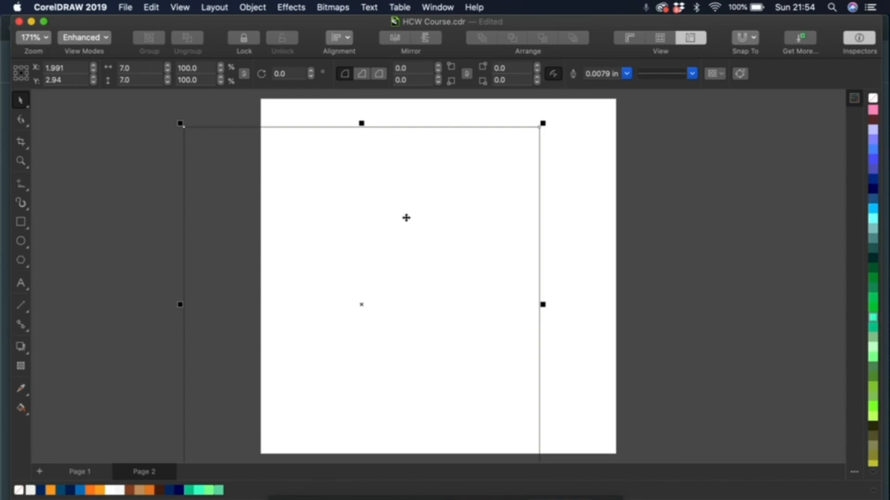
pyautogui.press('p')
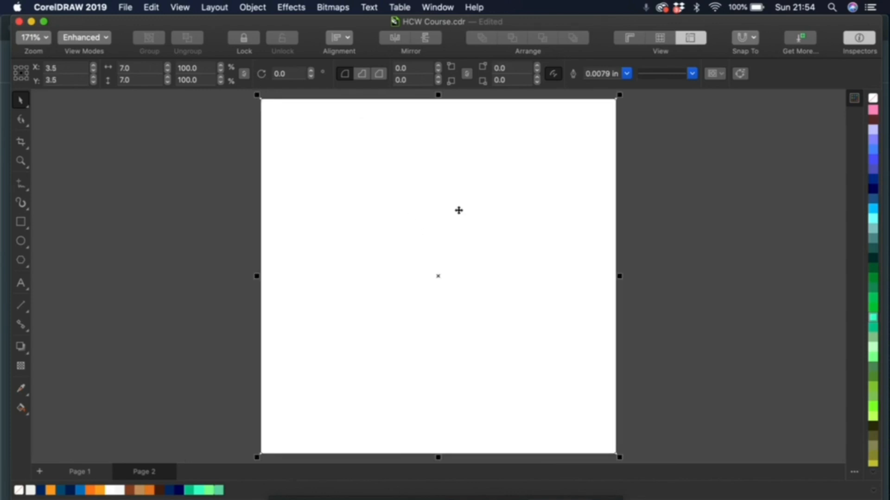
pyautogui.click(75, 190)
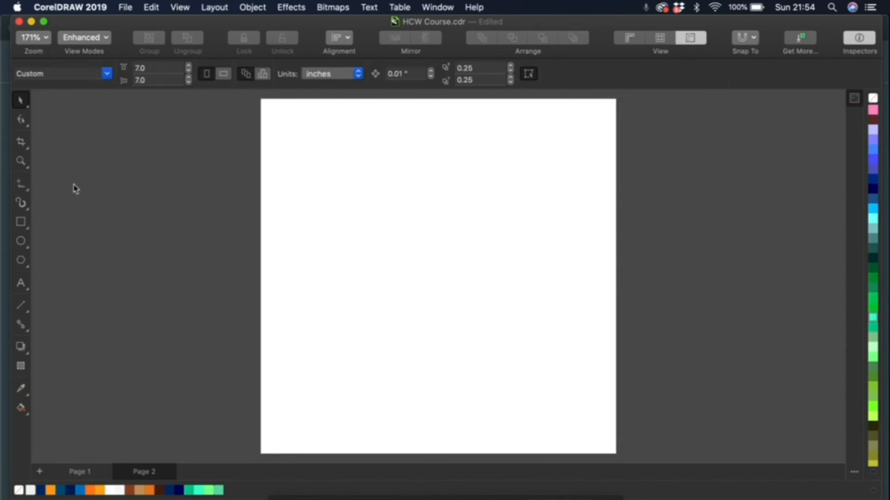
pyautogui.doubleClick(20, 223)
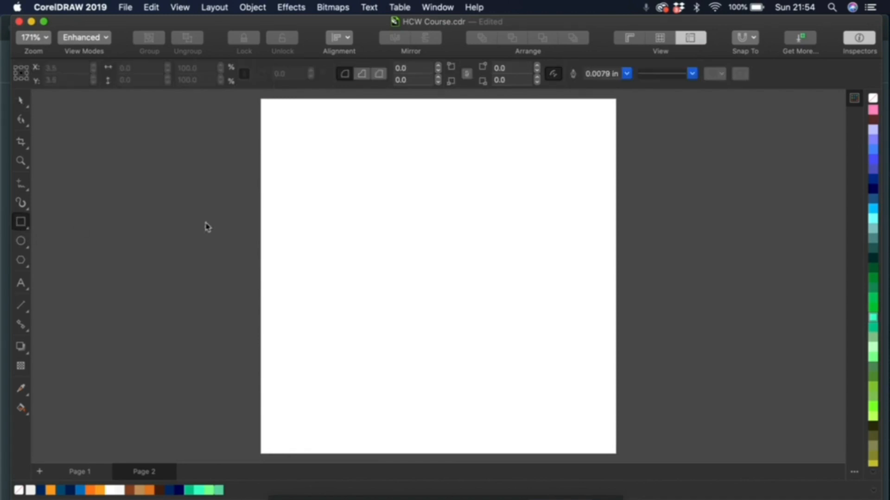
pyautogui.press('space')
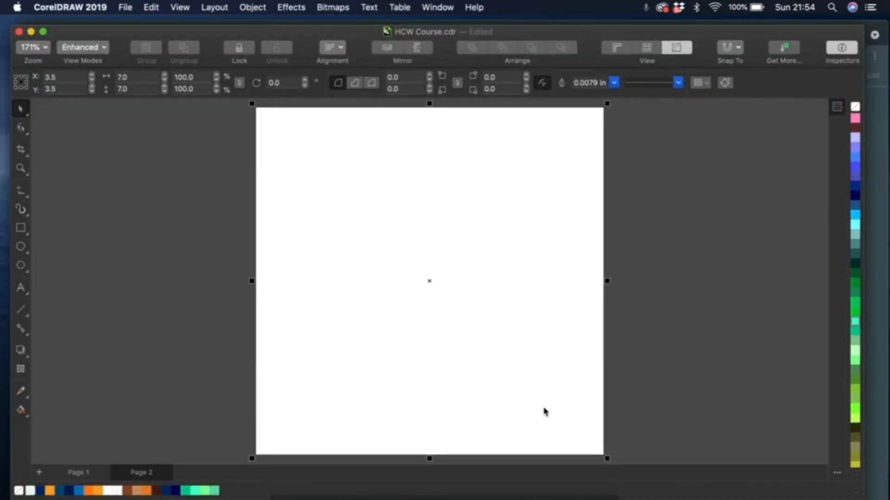
# - Copy the cut-out PNG of the man in the grey suit from Finder's Images folder and paste it into the CorelDRAW page
pyautogui.hotkey('ctrl', 'Up')
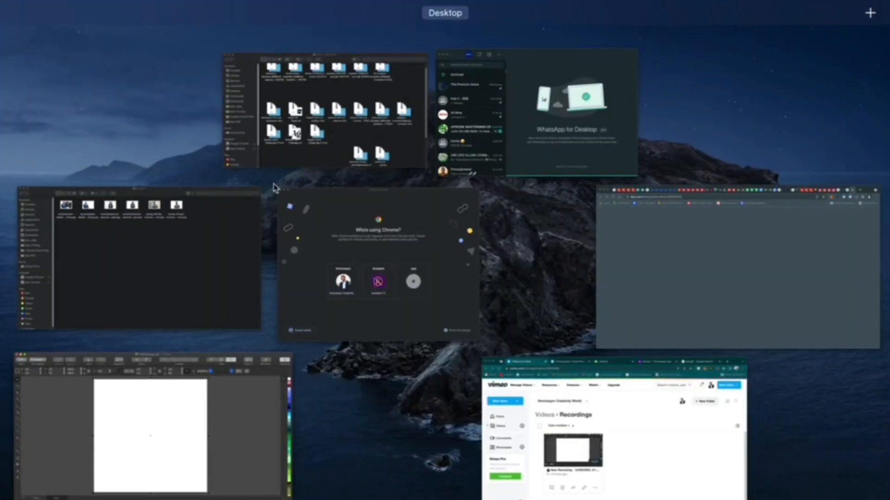
pyautogui.click(257, 194)
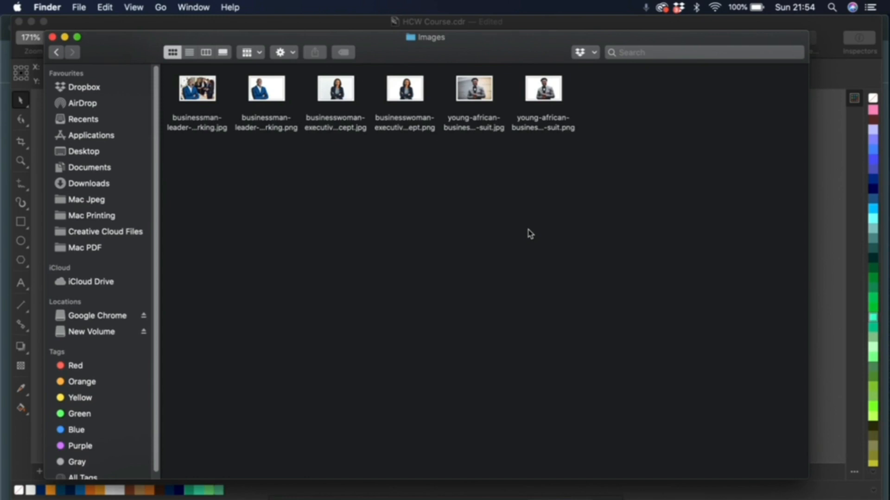
pyautogui.click(544, 94)
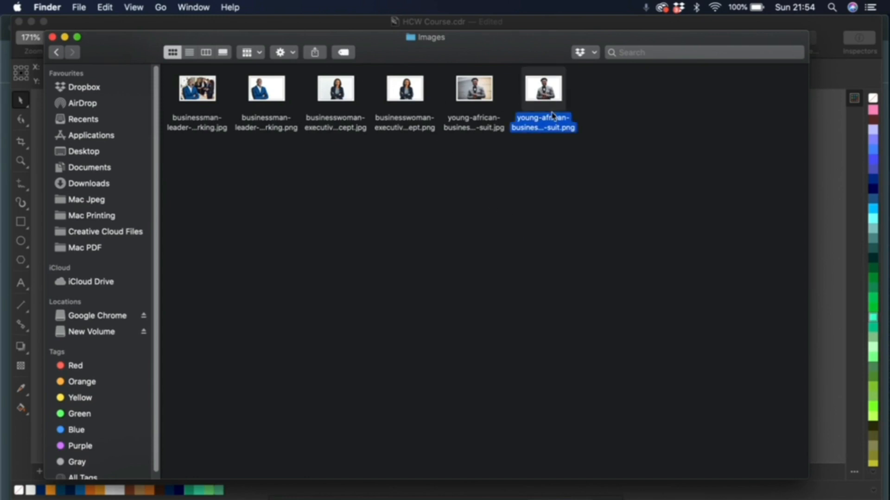
pyautogui.press('super+c')
pyautogui.press('super+Tab')
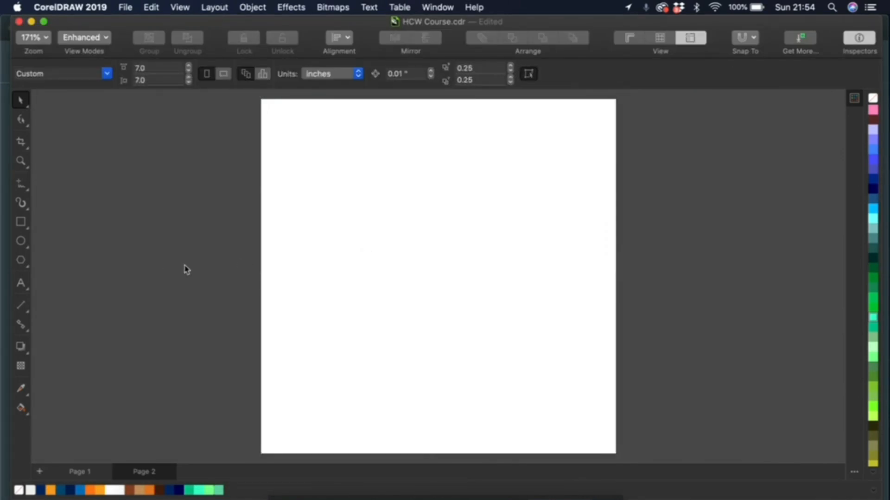
pyautogui.press('super+v')
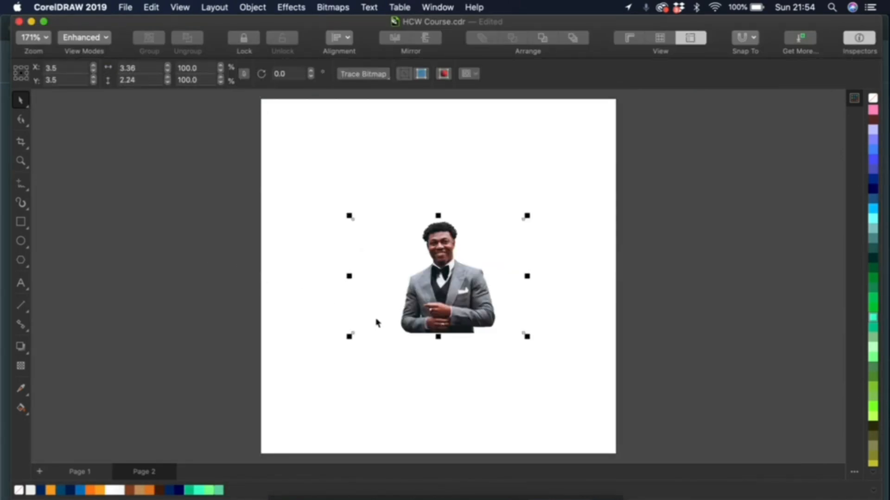
pyautogui.click(126, 7)
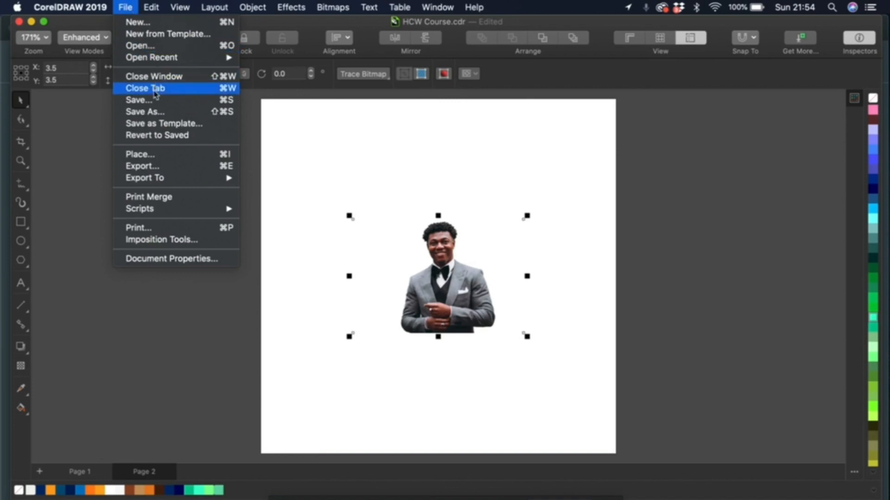
pyautogui.click(313, 185)
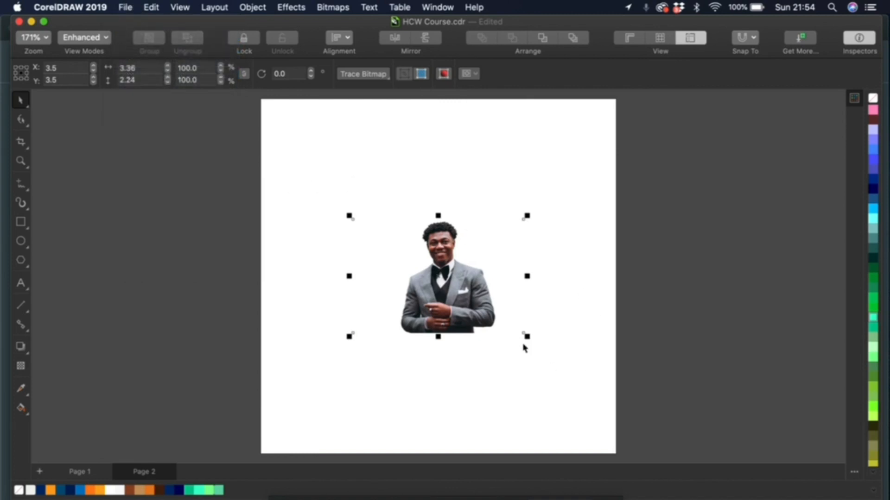
# - Enlarge the pasted photo to about 8.64 by 5.76 inches and move it down so its base meets the page's bottom edge
pyautogui.moveTo(527, 336); pyautogui.dragTo(661, 426)
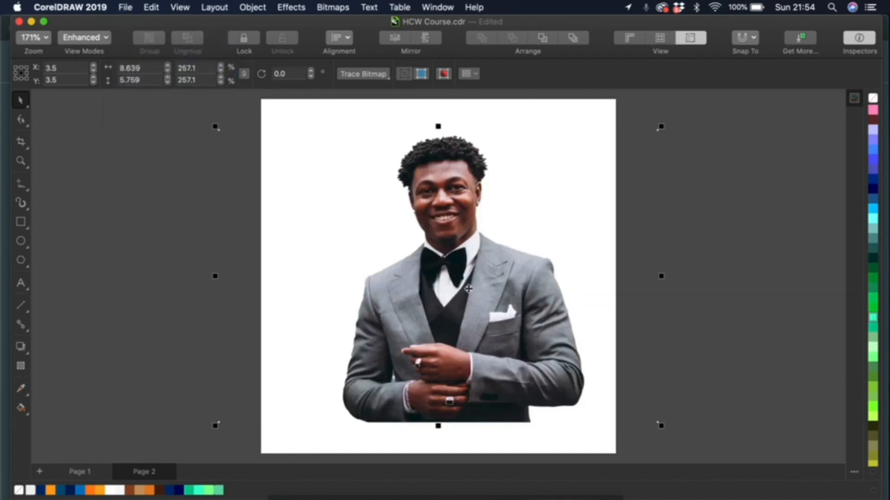
pyautogui.press('Escape')
pyautogui.moveTo(459, 247); pyautogui.dragTo(485, 276)
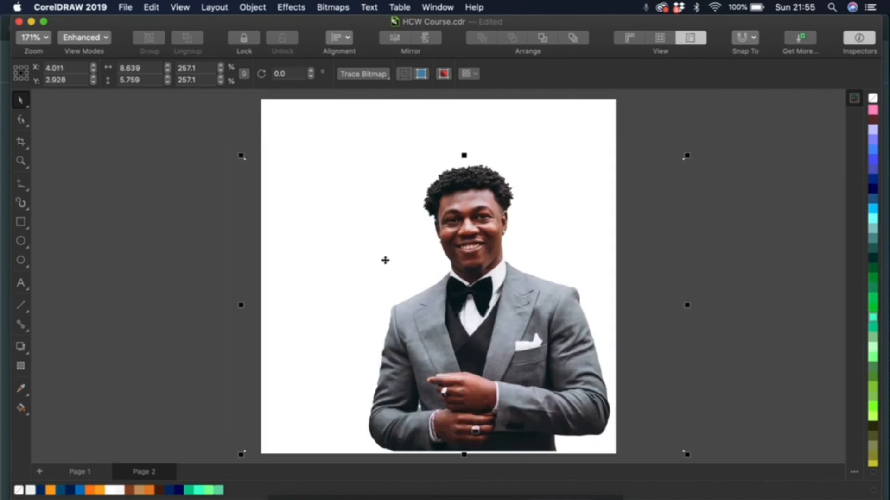
# - Crop the photo's empty side areas by moving its left and right edge nodes close to the man with the Shape tool
pyautogui.click(21, 119)
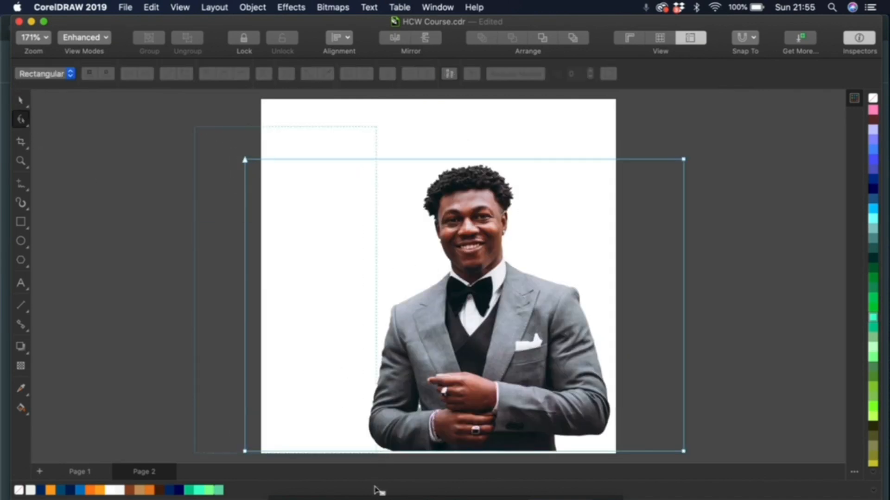
pyautogui.scroll(-3, 348, 453)
pyautogui.moveTo(246, 393); pyautogui.dragTo(364, 393)
pyautogui.moveTo(672, 92); pyautogui.dragTo(612, 393)
pyautogui.press('space')
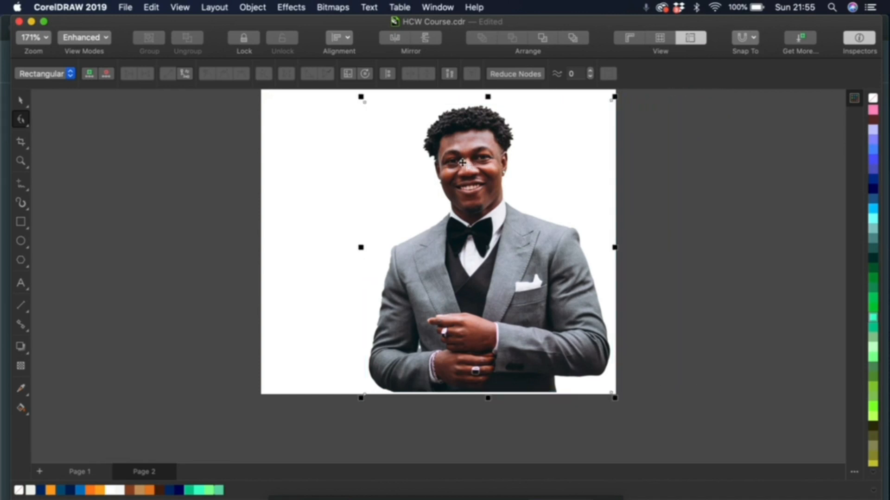
# - Scale the cropped photo down to about 3.77 by 4.50 inches and park it just off the page's right edge
pyautogui.moveTo(616, 99); pyautogui.dragTo(611, 132)
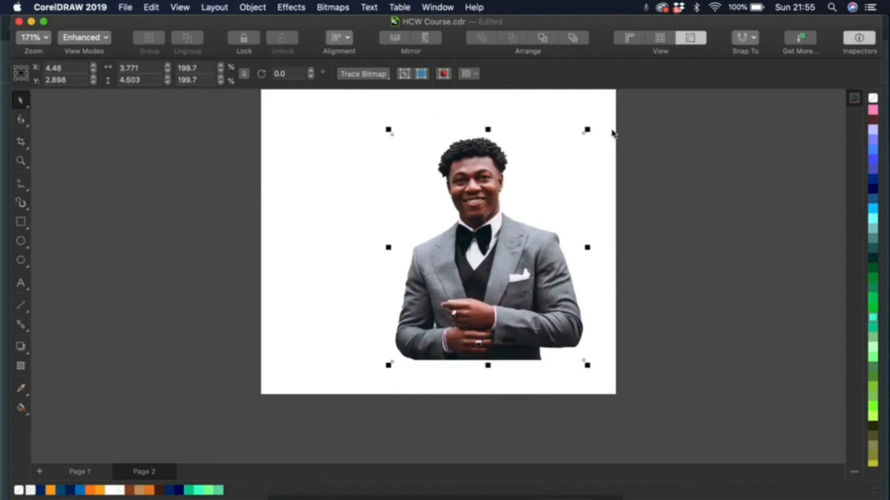
pyautogui.scroll(2, 612, 132)
pyautogui.moveTo(472, 277); pyautogui.dragTo(461, 277)
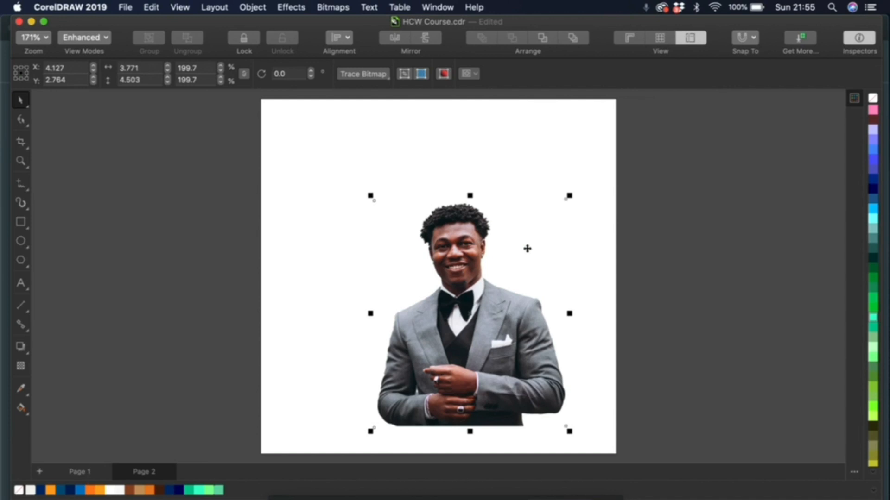
pyautogui.moveTo(457, 297); pyautogui.dragTo(618, 302)
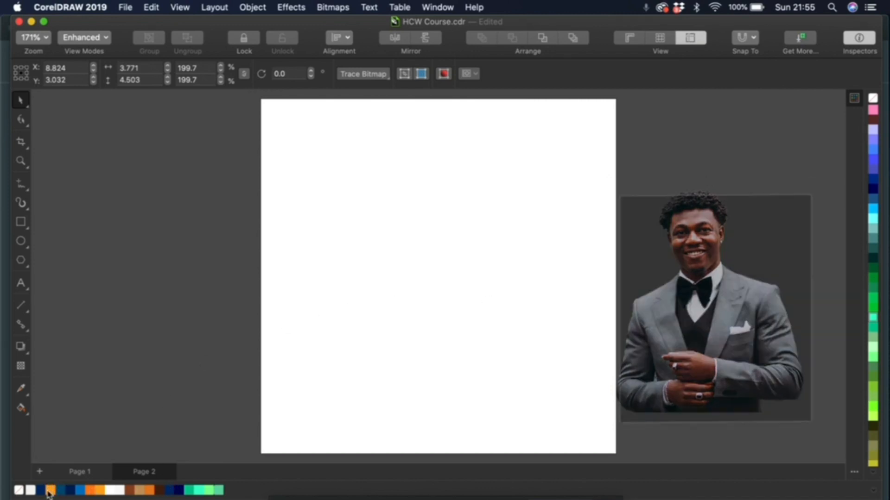
# - Fill the page-sized rectangle with dark blue from the document palette
pyautogui.click(272, 441)
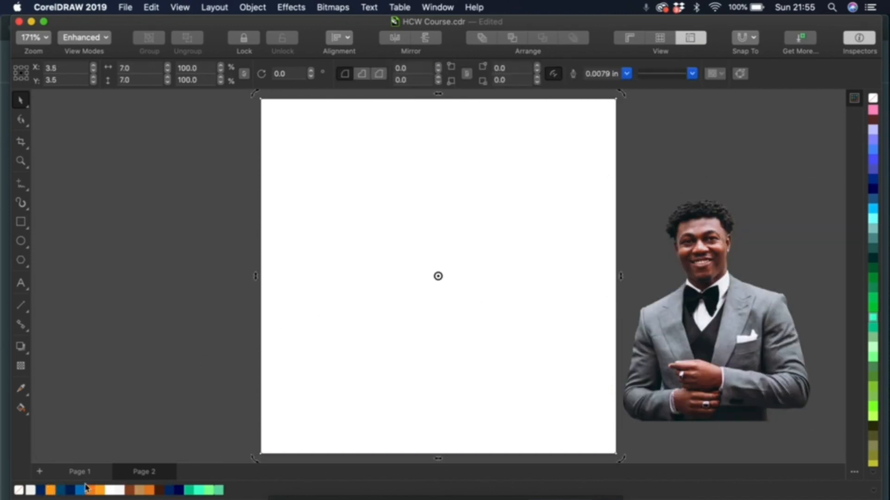
pyautogui.click(322, 387)
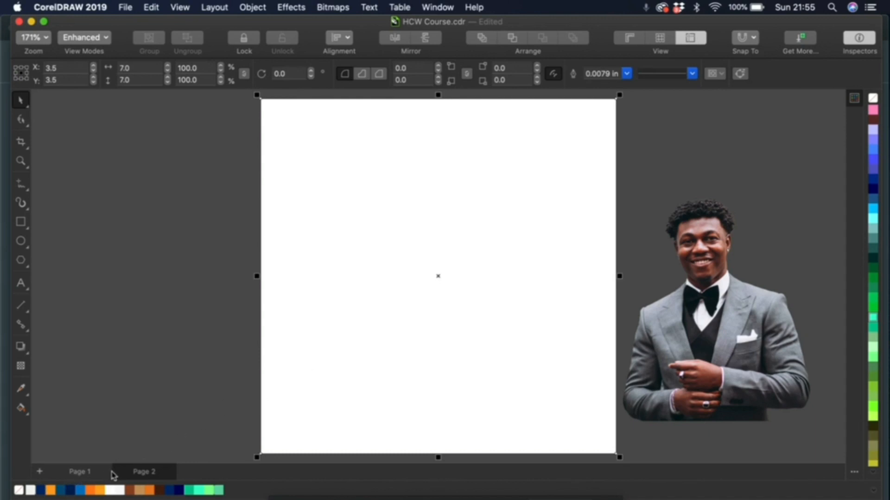
pyautogui.click(41, 491)
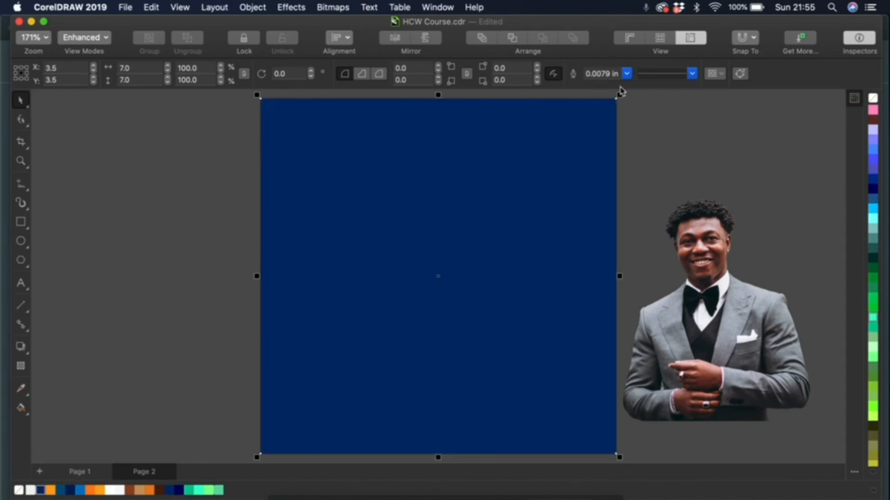
# - Try removing the blue rectangle's fill and undo the removal
pyautogui.press('z')
pyautogui.moveTo(548, 96); pyautogui.dragTo(603, 112)
pyautogui.press('space')
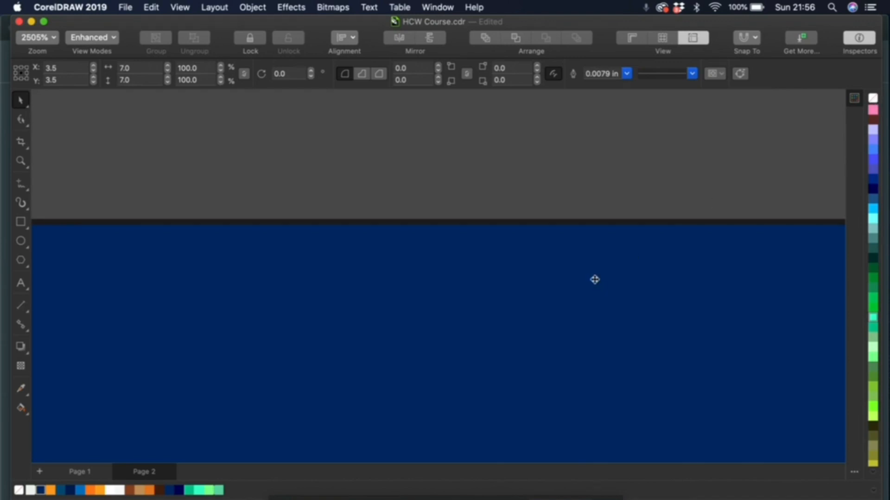
pyautogui.click(873, 98)
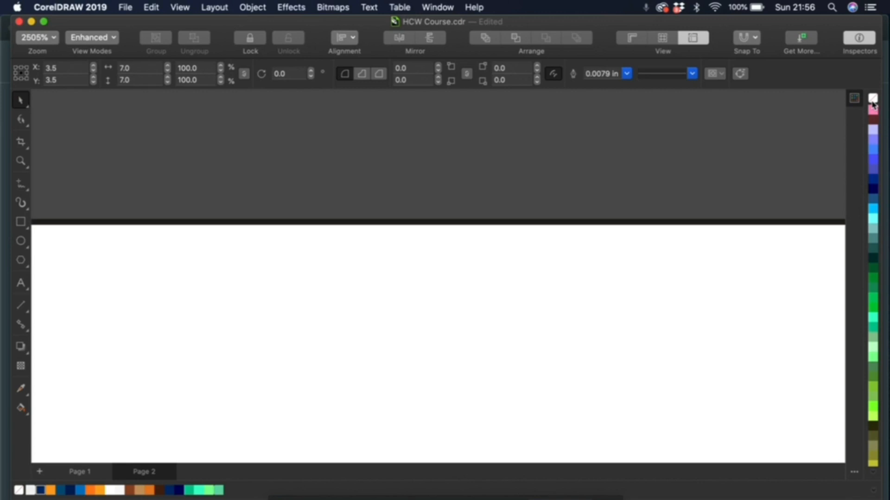
pyautogui.press('super+z')
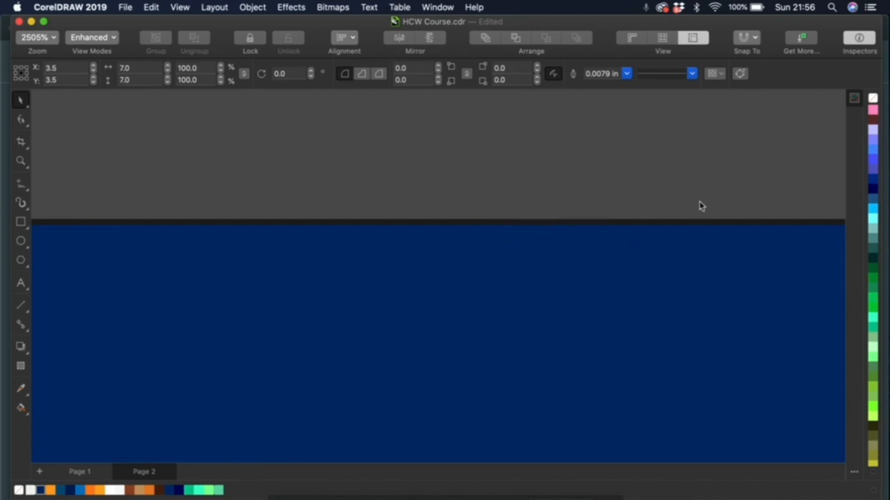
# - Try setting the rectangle's outline to no colour, and set its outline colour to yellow
pyautogui.rightClick(872, 100)
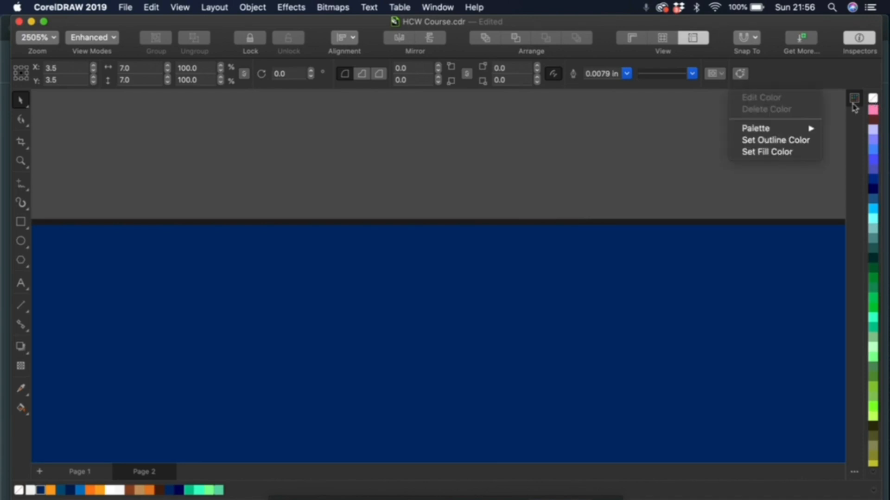
pyautogui.click(780, 144)
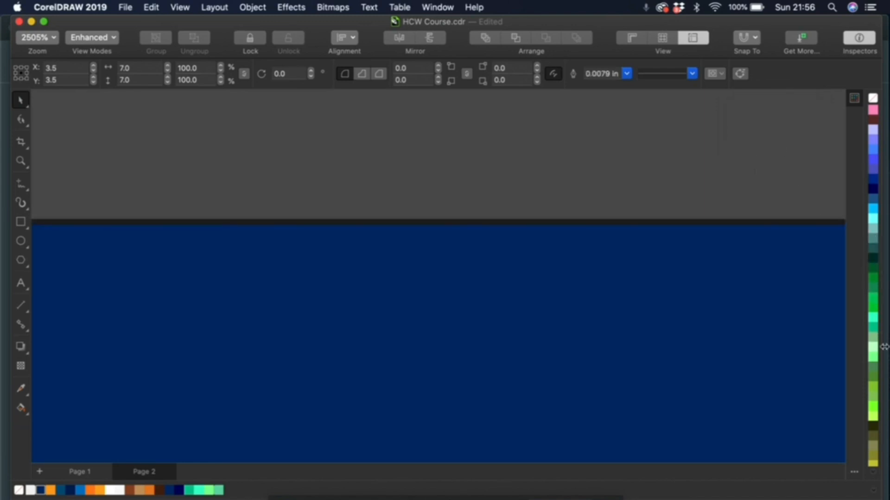
pyautogui.scroll(4, 870, 334)
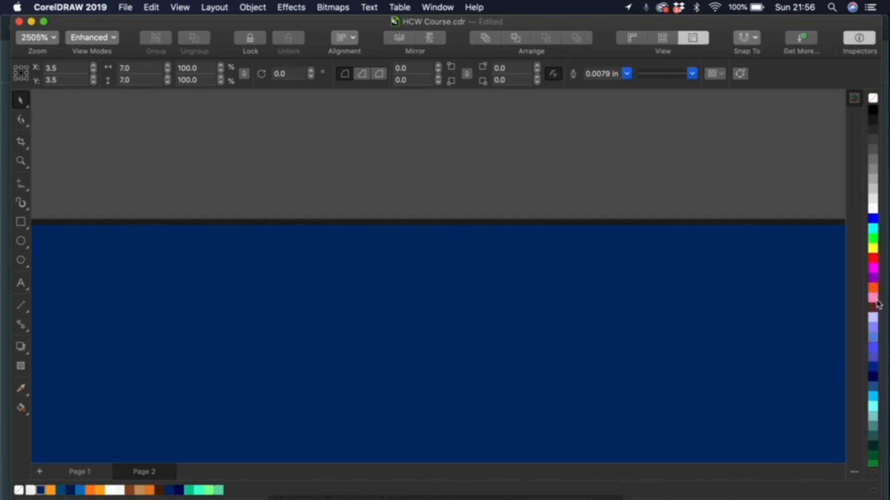
pyautogui.rightClick(874, 250)
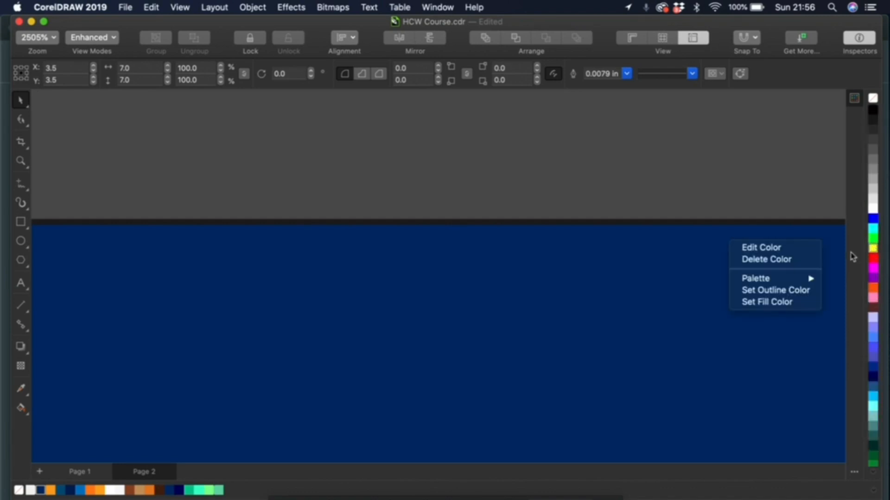
pyautogui.click(757, 289)
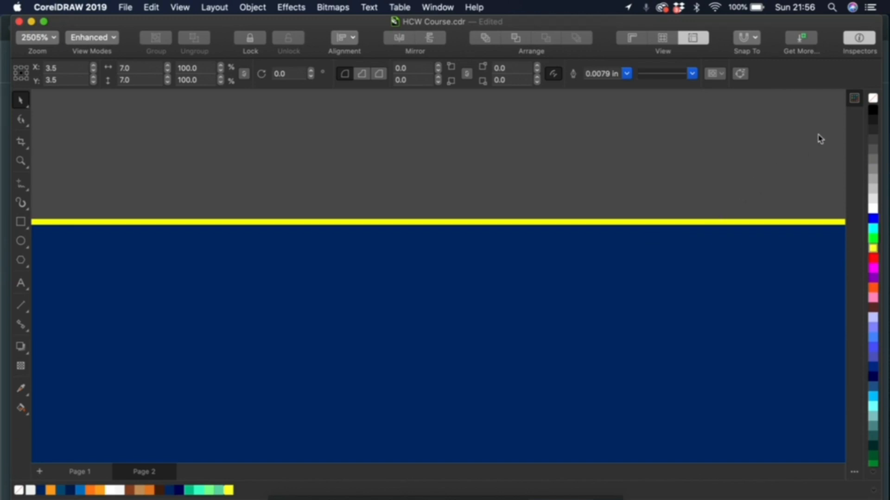
# - Remove the outline colour from the page-sized blue rectangle and deselect it
pyautogui.rightClick(874, 99)
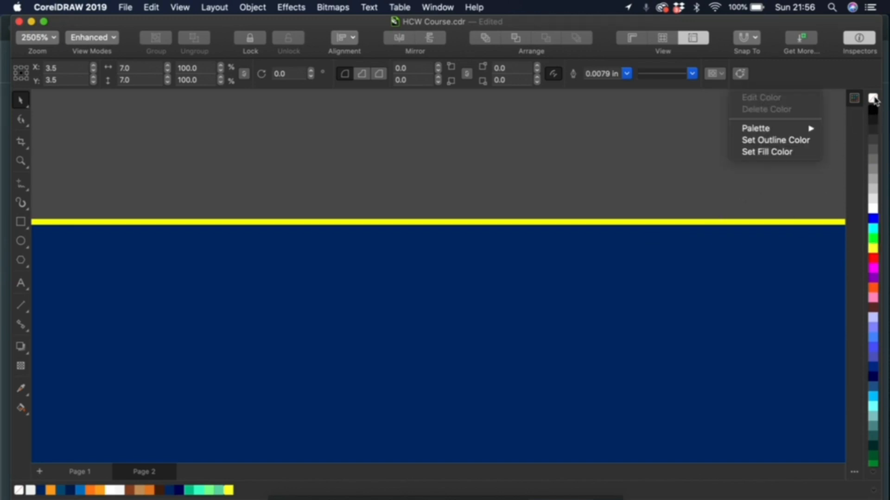
pyautogui.click(764, 141)
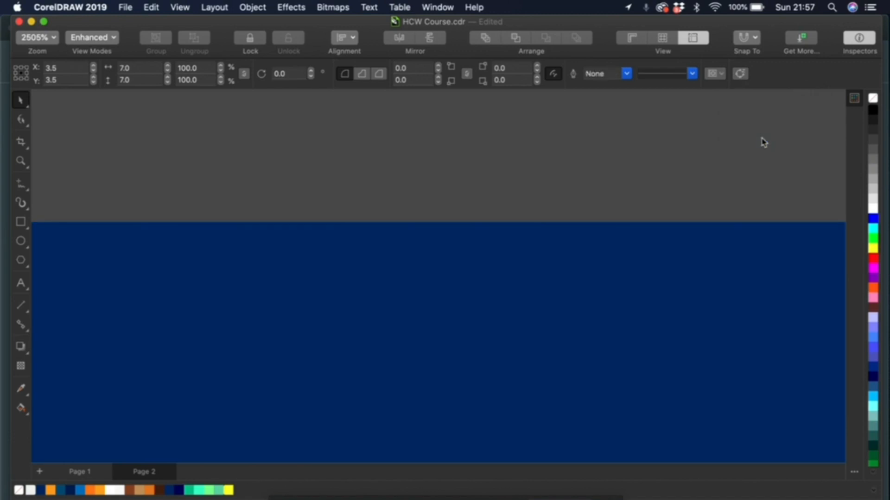
pyautogui.press('F4')
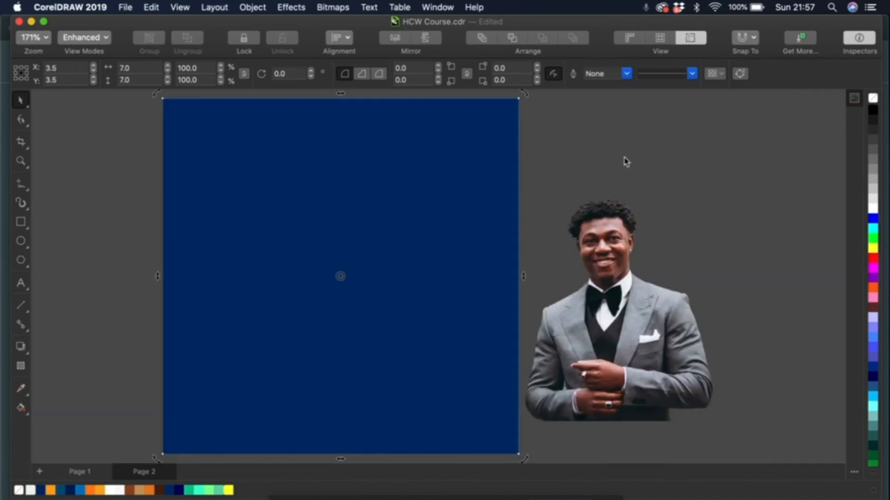
pyautogui.click(649, 140)
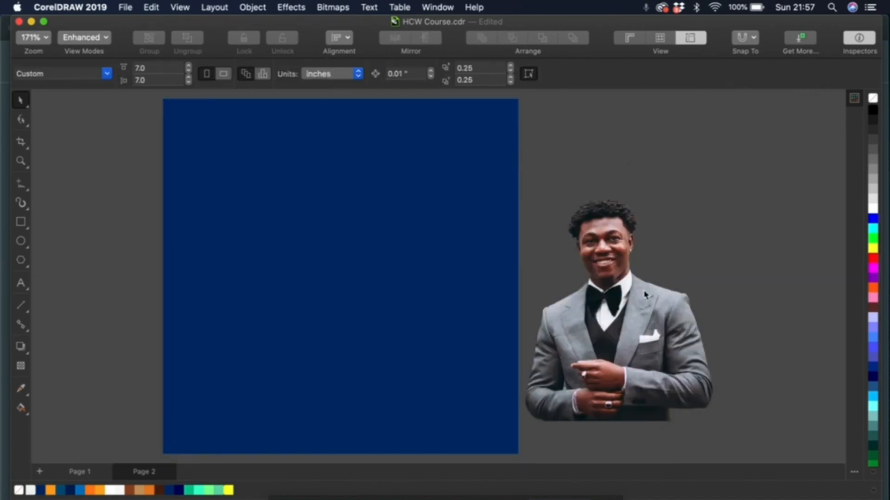
# - Change the page-sized rectangle's uniform fill to a darker navy blue and deselect it
pyautogui.click(269, 311)
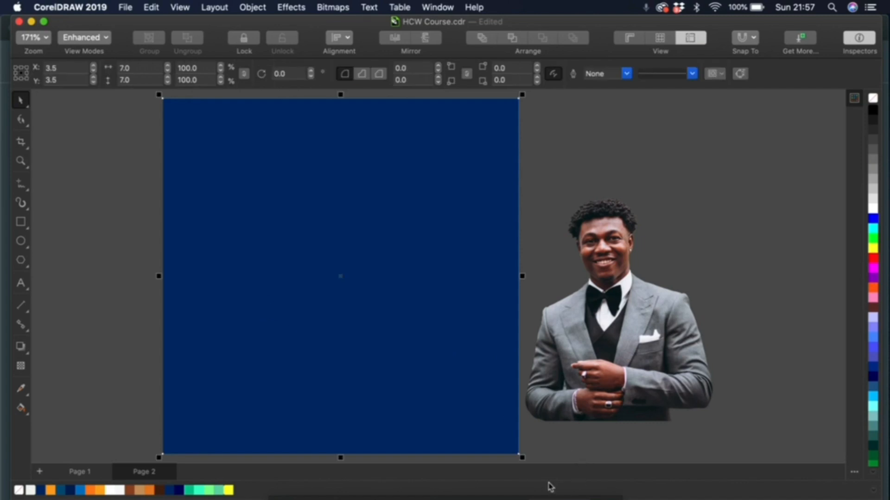
pyautogui.click(508, 499)
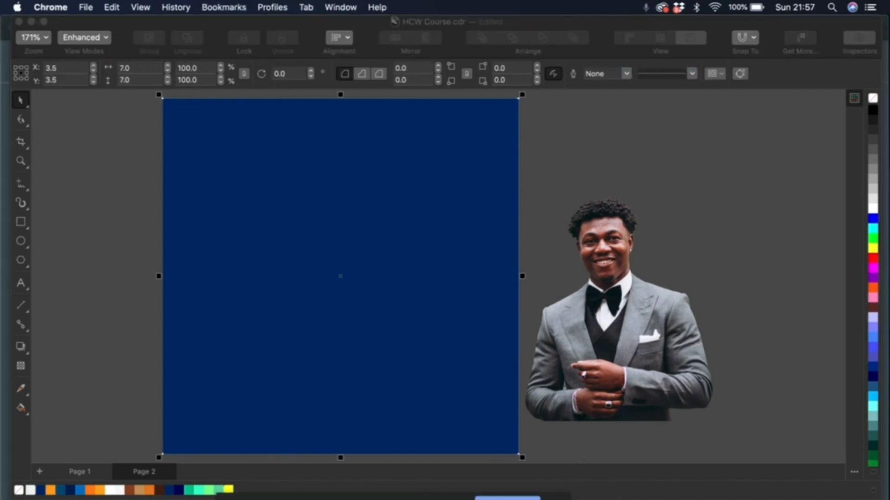
pyautogui.doubleClick(649, 499)
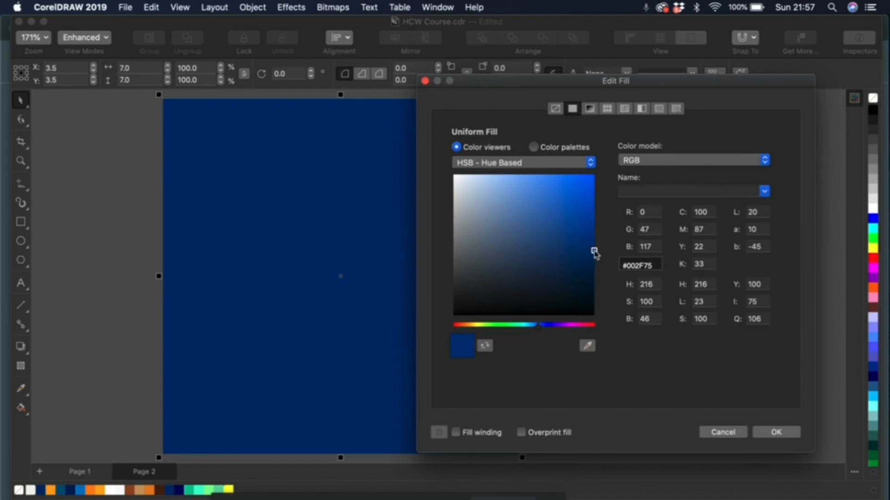
pyautogui.click(590, 269)
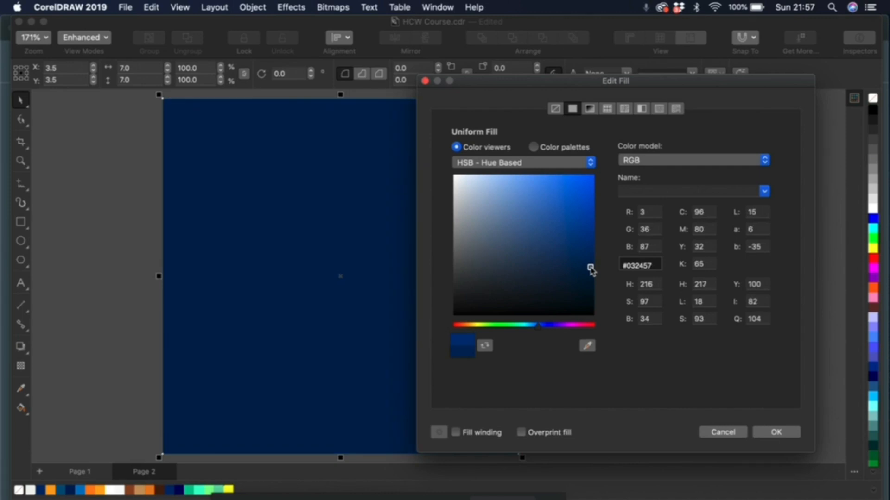
pyautogui.moveTo(591, 268); pyautogui.dragTo(582, 270)
pyautogui.click(775, 431)
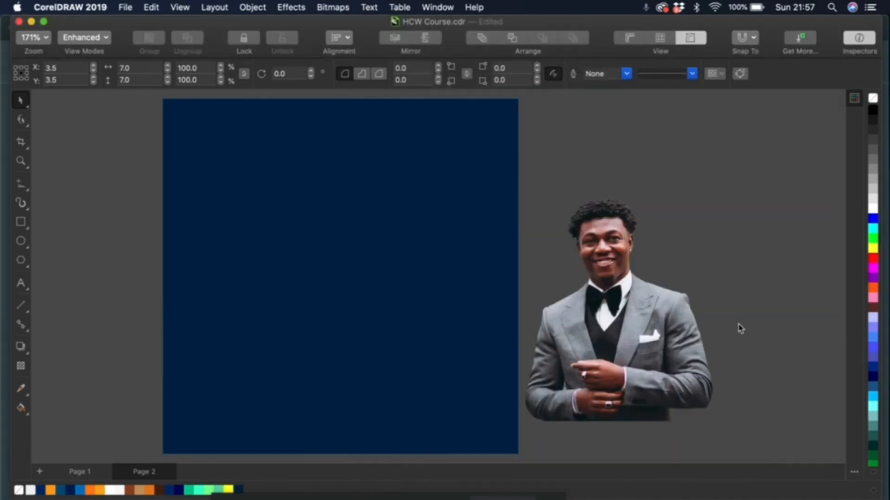
pyautogui.click(731, 306)
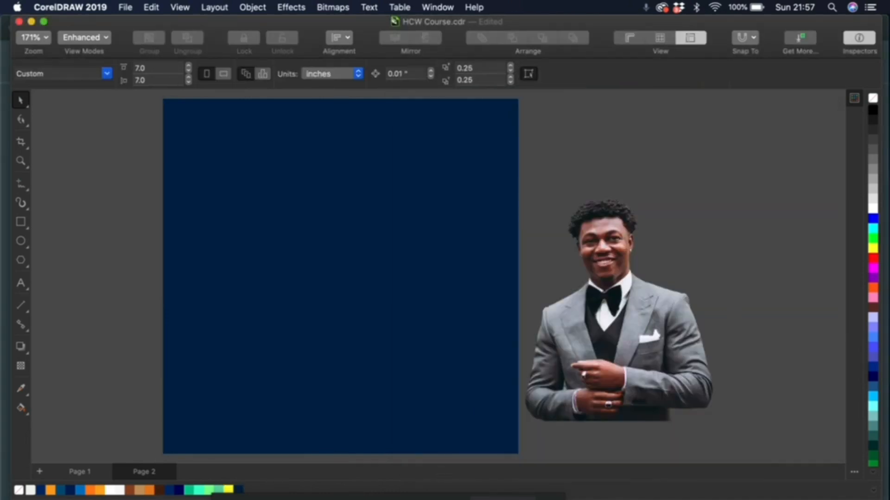
# - Switch to Chrome and search Google Images for "blue background hd"
pyautogui.click(449, 498)
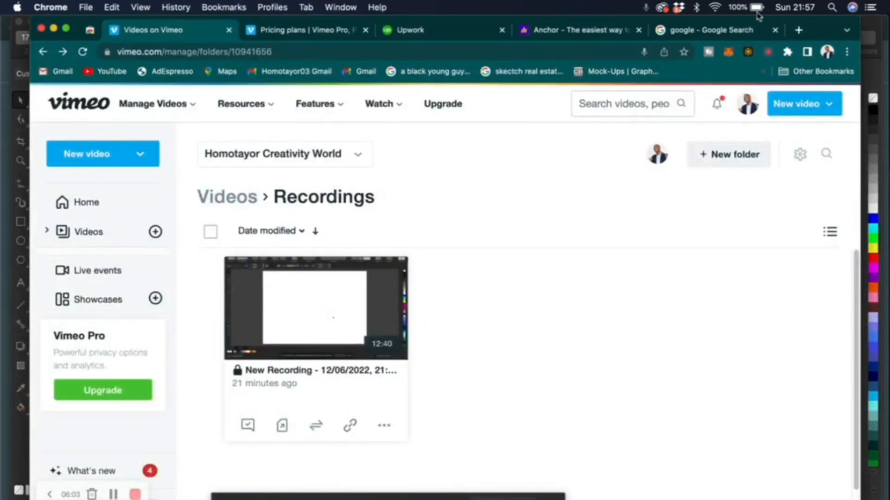
pyautogui.click(737, 36)
pyautogui.click(278, 117)
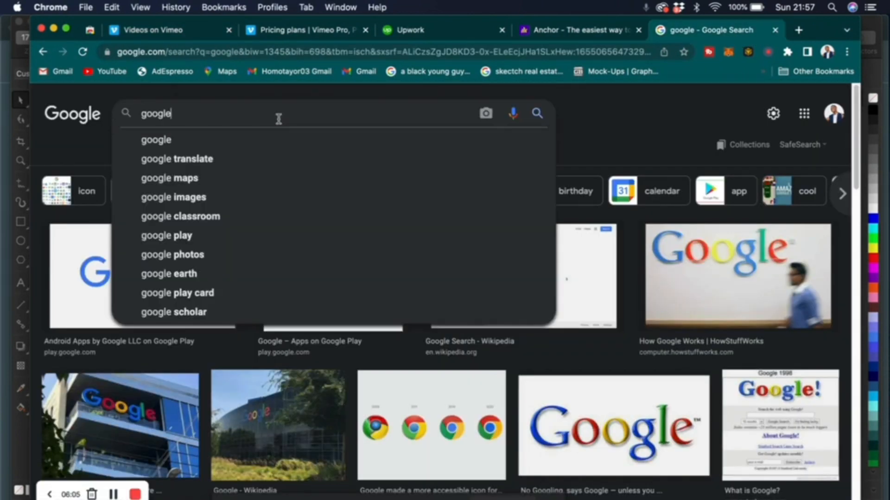
pyautogui.press('super+a')
pyautogui.write('blue')
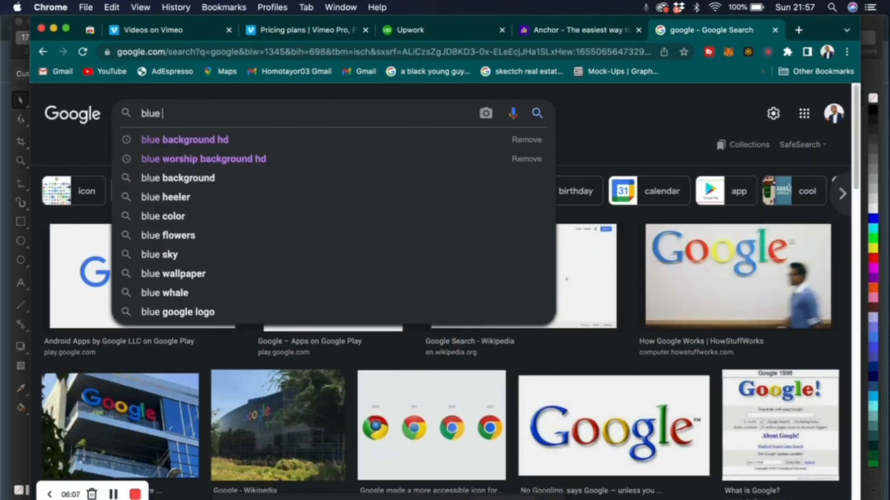
pyautogui.press('Down')
pyautogui.press('Return')
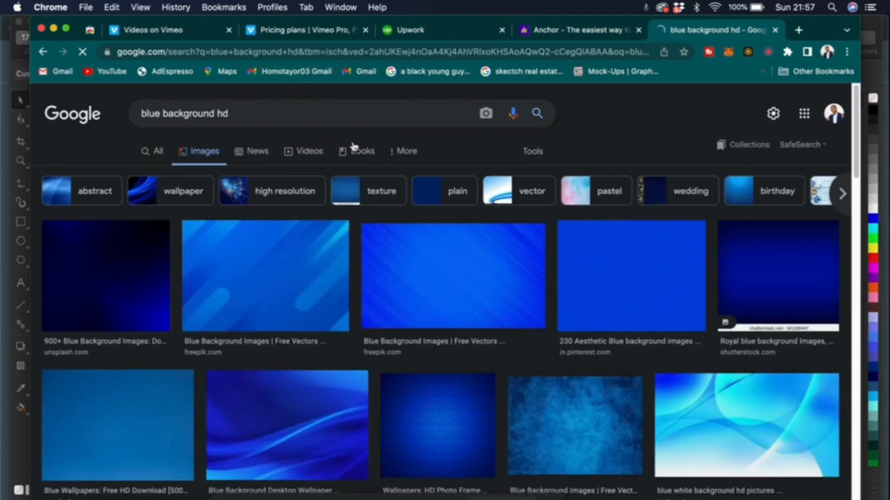
# - Find the WallpapersCraft 1280x720 dark blue wallpaper with curved light strokes in the image results and copy the image
pyautogui.scroll(-7, 462, 334)
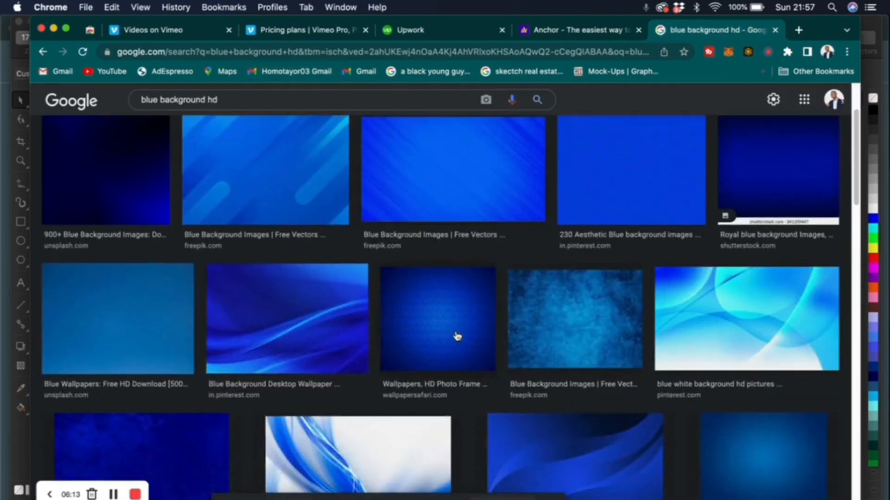
pyautogui.scroll(-8, 457, 336)
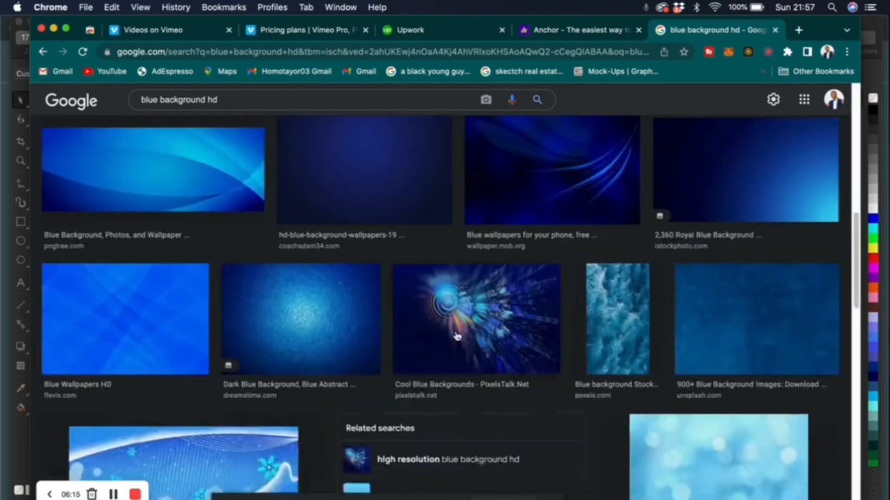
pyautogui.scroll(-1, 456, 335)
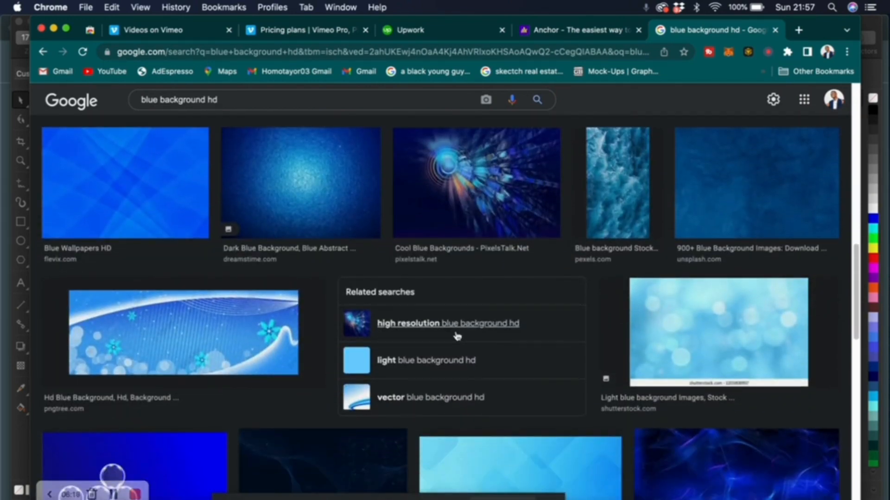
pyautogui.scroll(-6, 456, 336)
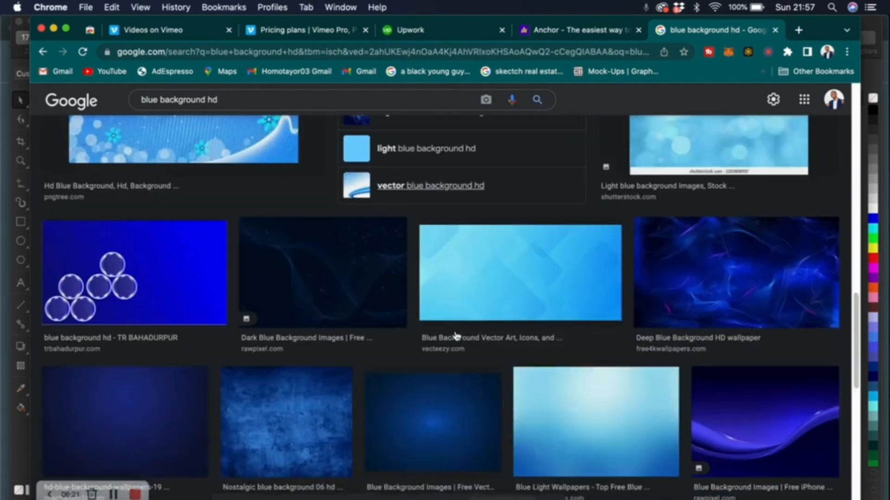
pyautogui.scroll(-1, 457, 336)
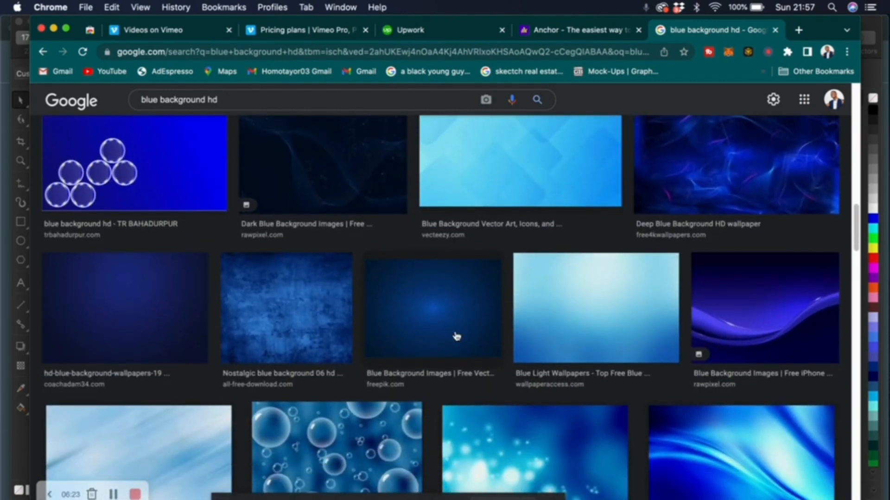
pyautogui.scroll(-2, 456, 335)
pyautogui.scroll(-7, 454, 337)
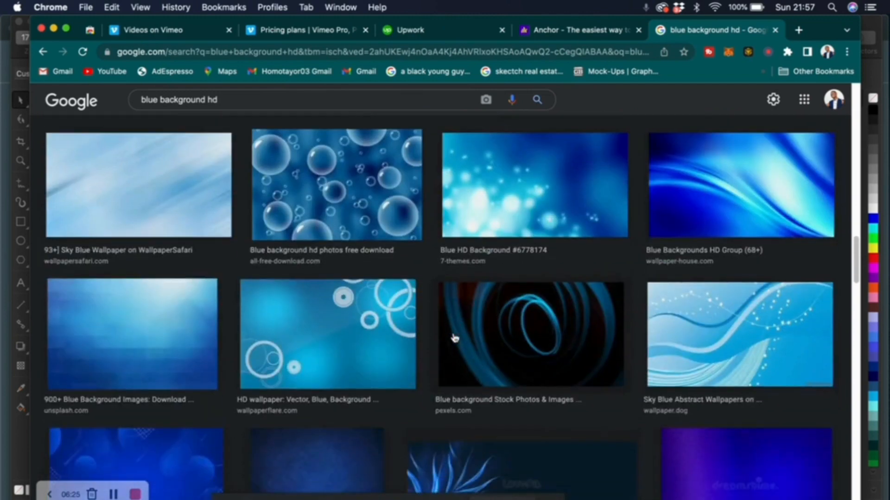
pyautogui.scroll(-4, 454, 337)
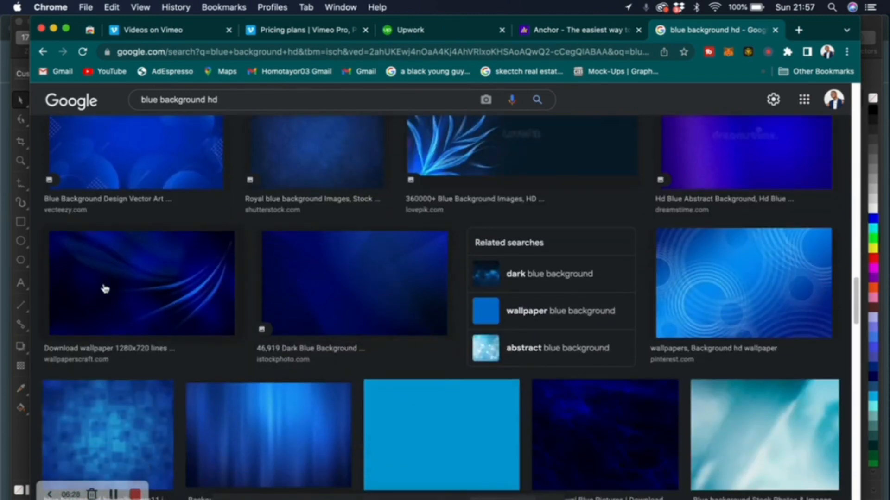
pyautogui.click(104, 288)
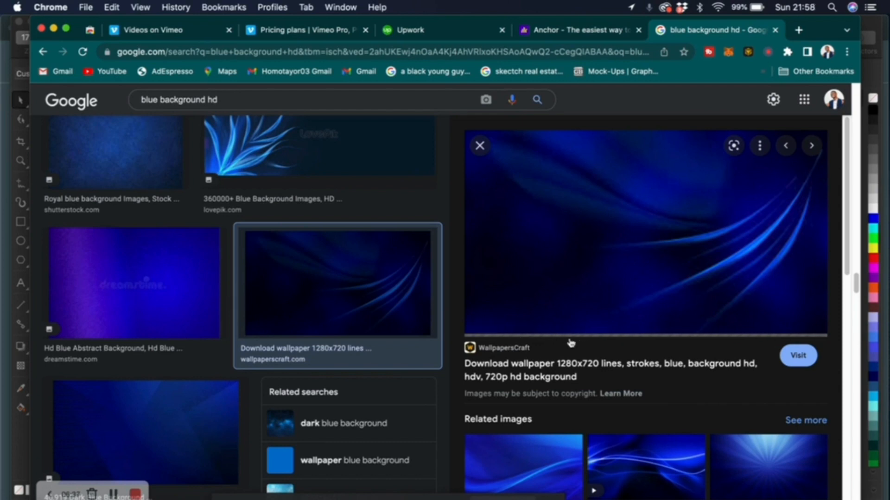
pyautogui.rightClick(562, 240)
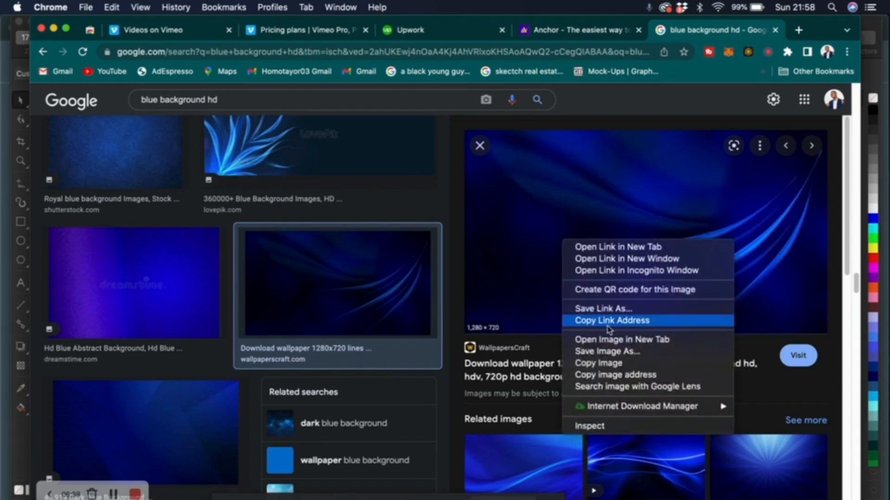
pyautogui.click(608, 364)
# - Switch back to CorelDRAW and paste the copied wallpaper onto the page with the navy rectangle
pyautogui.press('super+Tab')
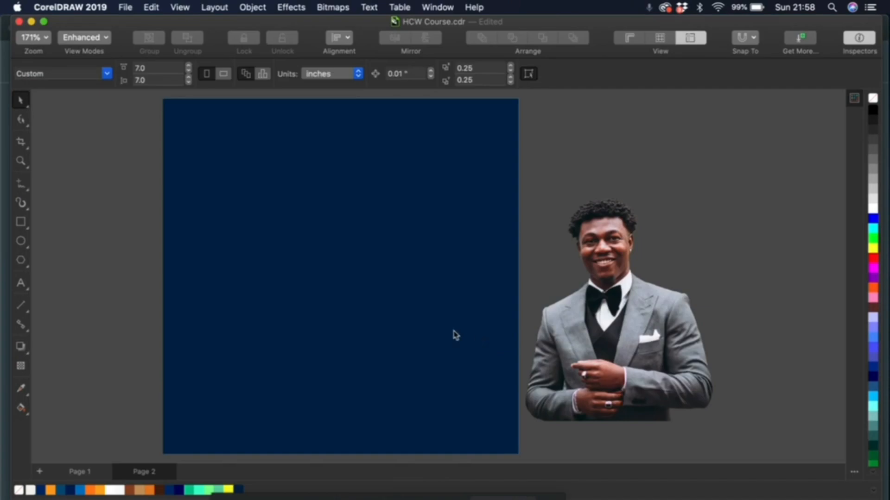
pyautogui.click(334, 314)
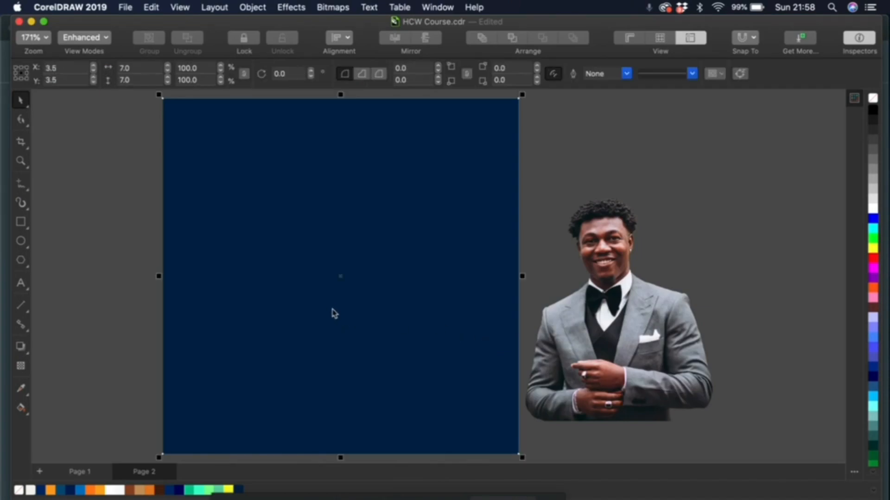
pyautogui.press('super+v')
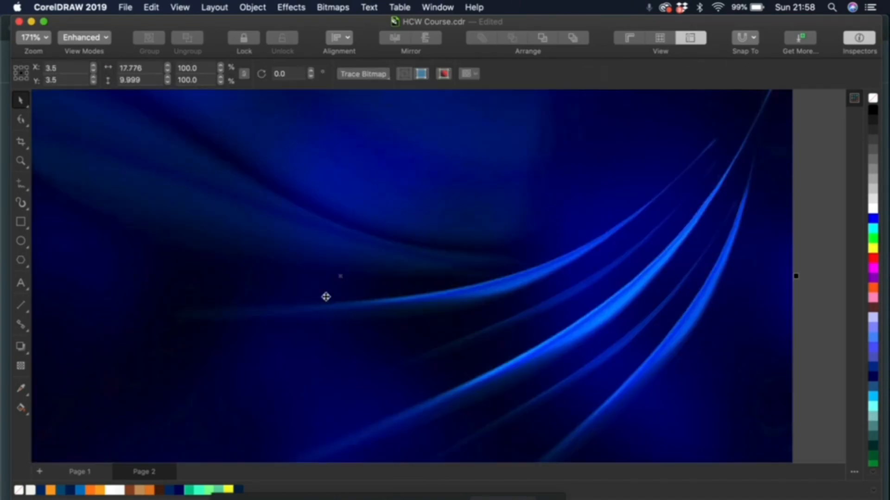
pyautogui.hotkey('shift', 'F2')
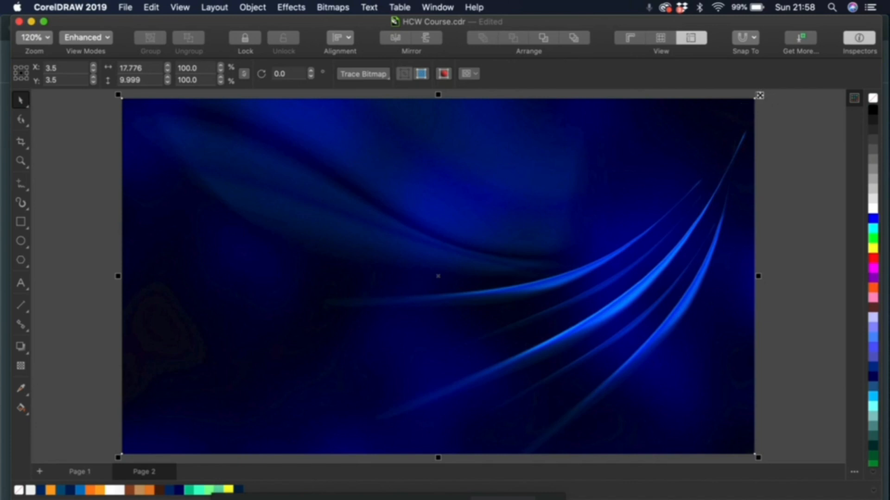
# - Scale the pasted wallpaper proportionally to about 8.01 by 4.50 inches and move it to about X 3.65, Y 3.31 over the navy rectangle
pyautogui.moveTo(758, 94); pyautogui.dragTo(708, 204)
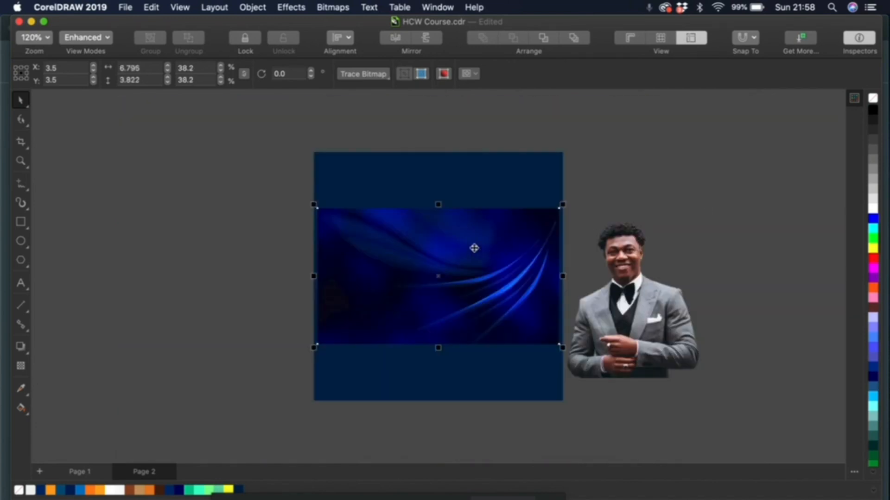
pyautogui.moveTo(563, 204); pyautogui.dragTo(589, 188)
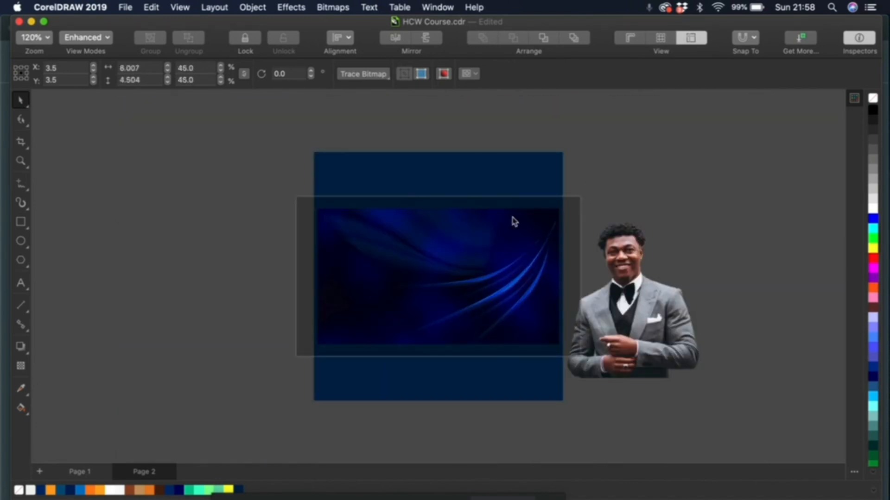
pyautogui.scroll(3, 417, 207)
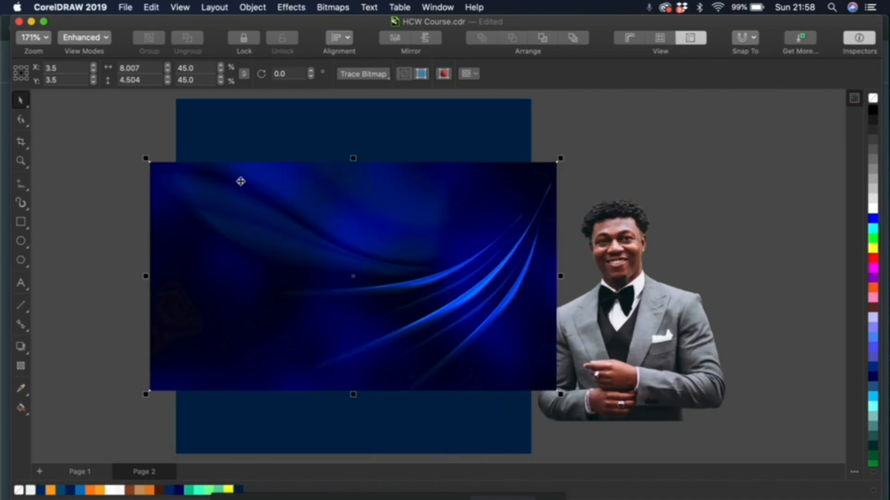
pyautogui.moveTo(268, 178); pyautogui.dragTo(275, 187)
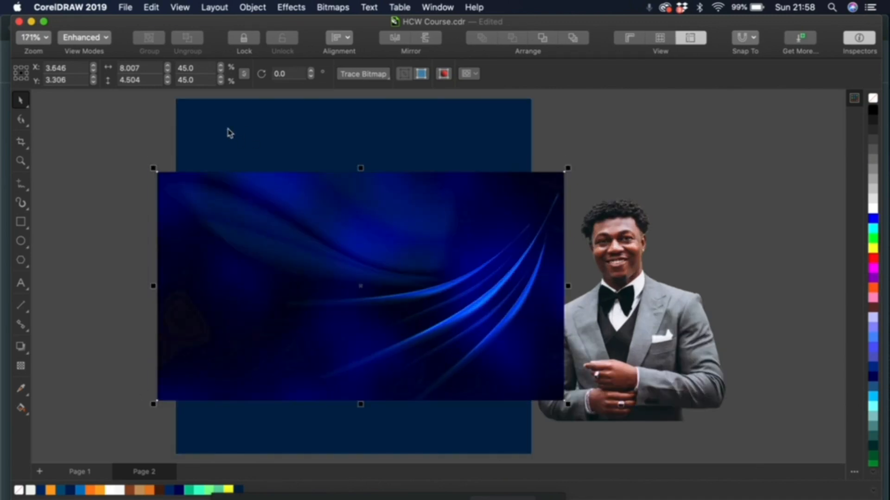
# - PowerClip the blue wallpaper image inside the 7 by 7 inch navy rectangle
pyautogui.click(228, 133)
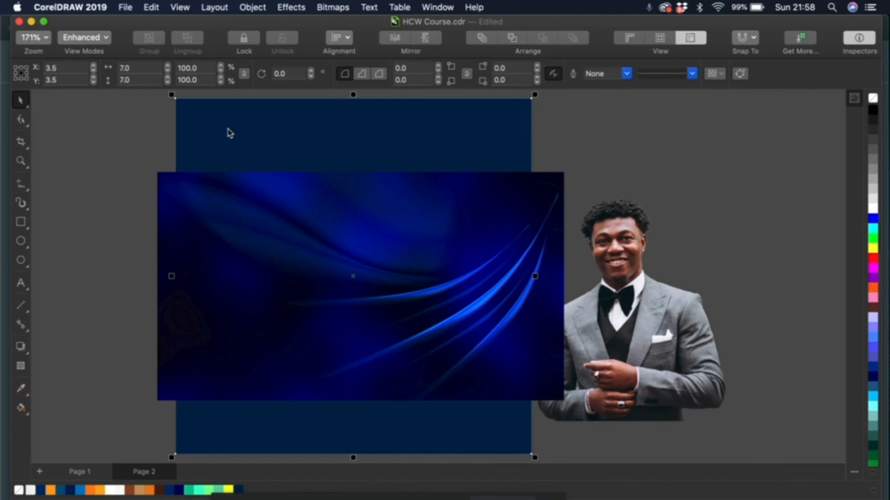
pyautogui.click(578, 133)
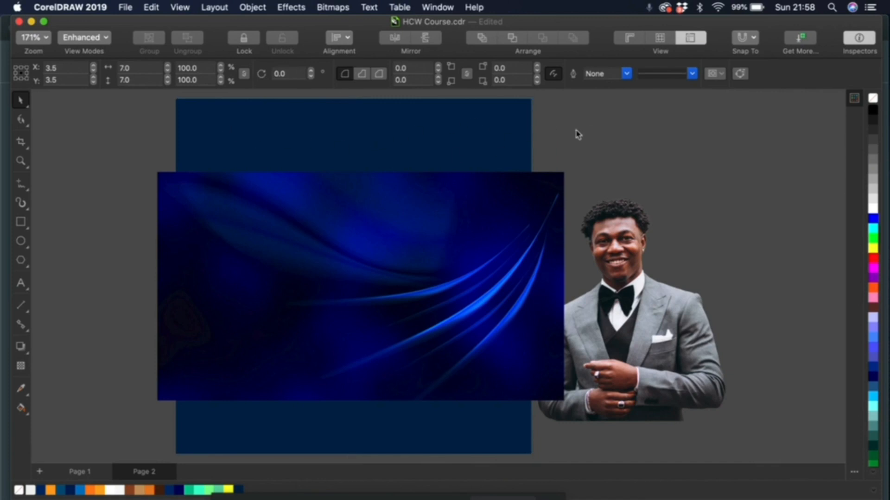
pyautogui.click(347, 232)
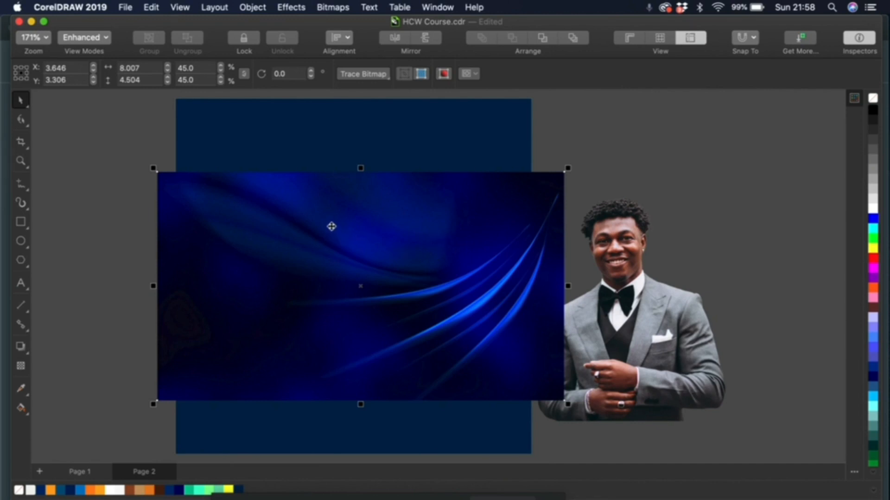
pyautogui.rightClick(299, 224)
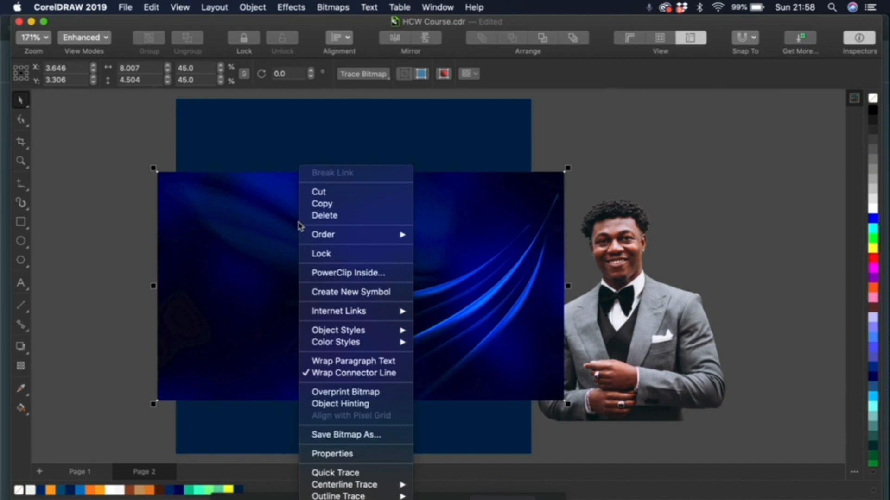
pyautogui.click(336, 274)
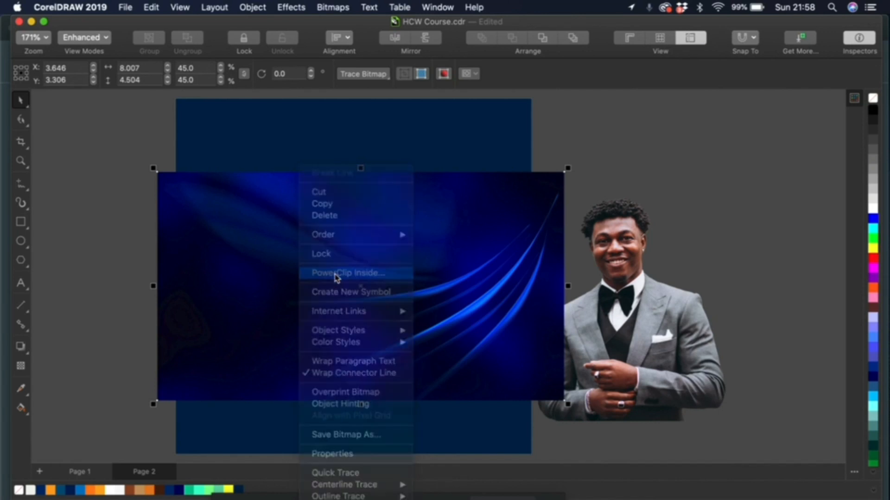
pyautogui.click(285, 150)
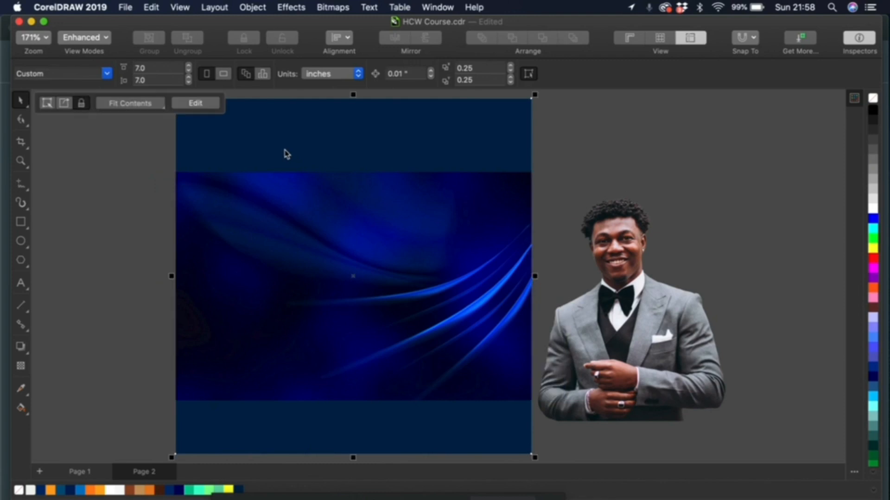
# - Edit the PowerClip contents, scale the wallpaper proportionally to about 13.54 by 7.62 inches so it covers the square, and finish editing
pyautogui.press('z')
pyautogui.press('F3')
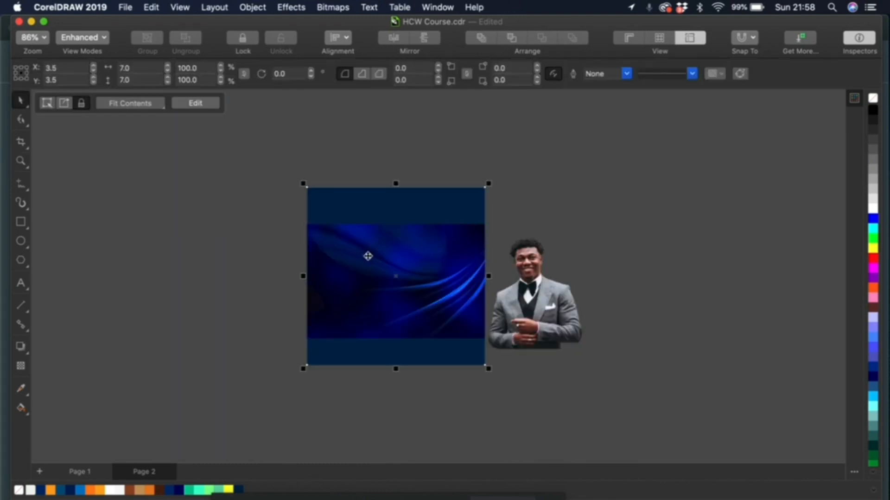
pyautogui.keyDown('alt'); pyautogui.click(367, 257); pyautogui.keyUp('alt')
pyautogui.click(392, 193)
pyautogui.click(423, 164)
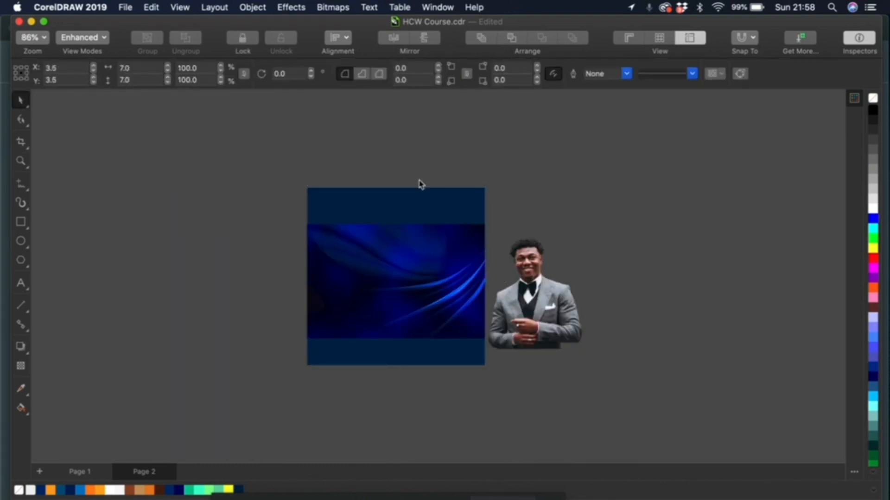
pyautogui.press('F4')
pyautogui.click(368, 251)
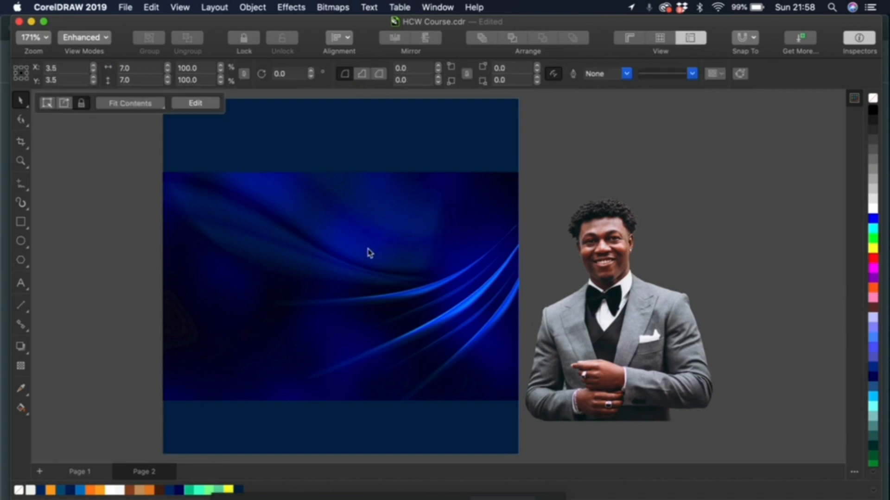
pyautogui.doubleClick(368, 250)
pyautogui.press('F3')
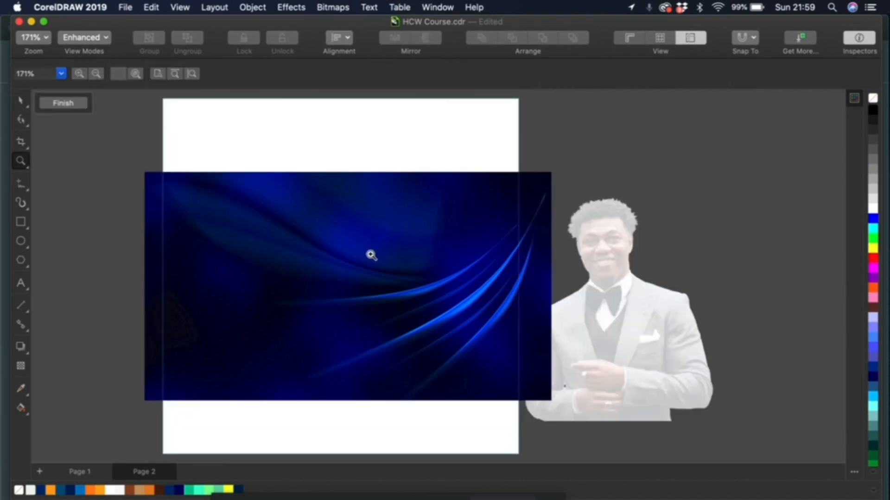
pyautogui.press('space')
pyautogui.click(493, 337)
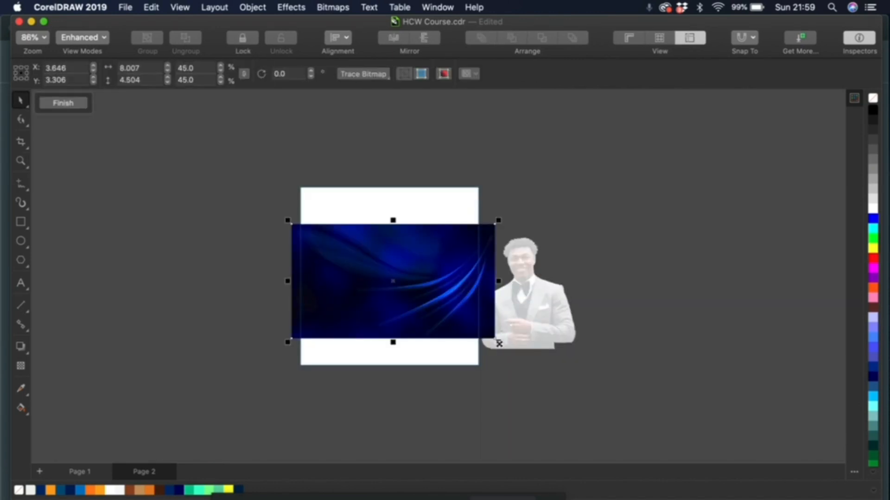
pyautogui.moveTo(497, 342); pyautogui.dragTo(570, 408)
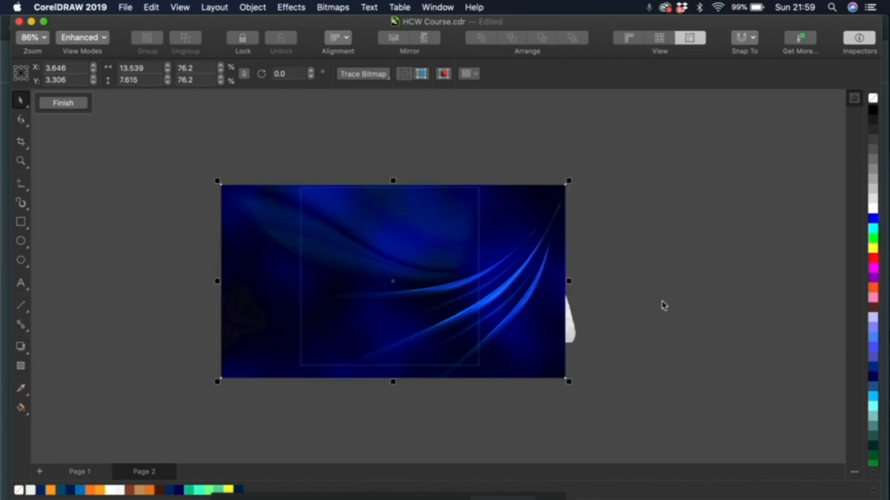
pyautogui.keyDown('super'); pyautogui.click(669, 261); pyautogui.keyUp('super')
pyautogui.press('F4')
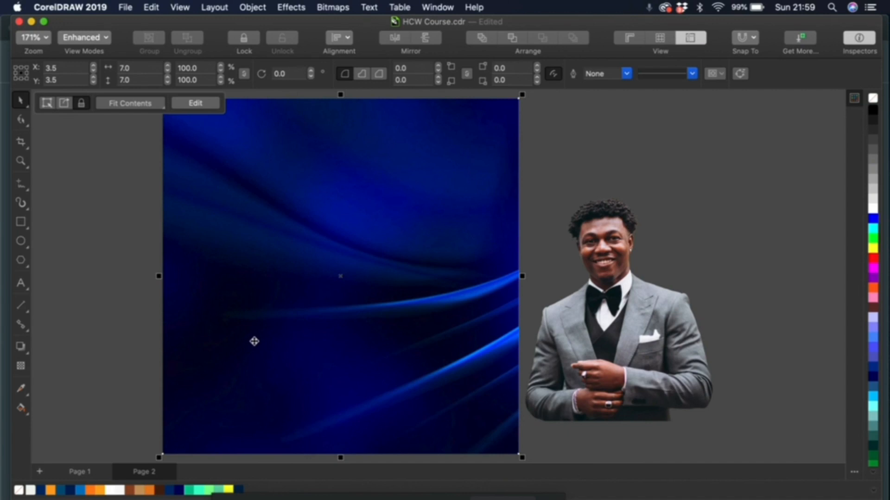
# - Reposition the wallpaper inside its PowerClip frame to about X 5.46, Y 3.23
pyautogui.press('Escape')
pyautogui.keyDown('super'); pyautogui.click(260, 319); pyautogui.keyUp('super')
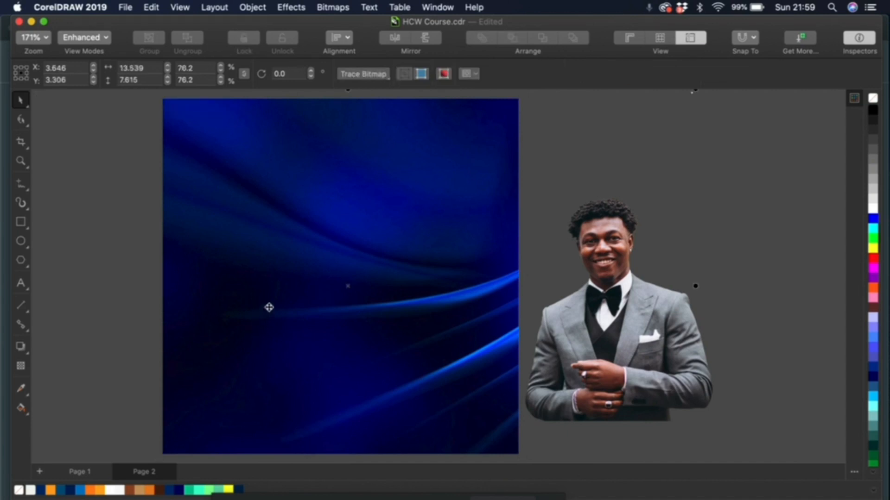
pyautogui.press('Escape')
pyautogui.click(308, 313)
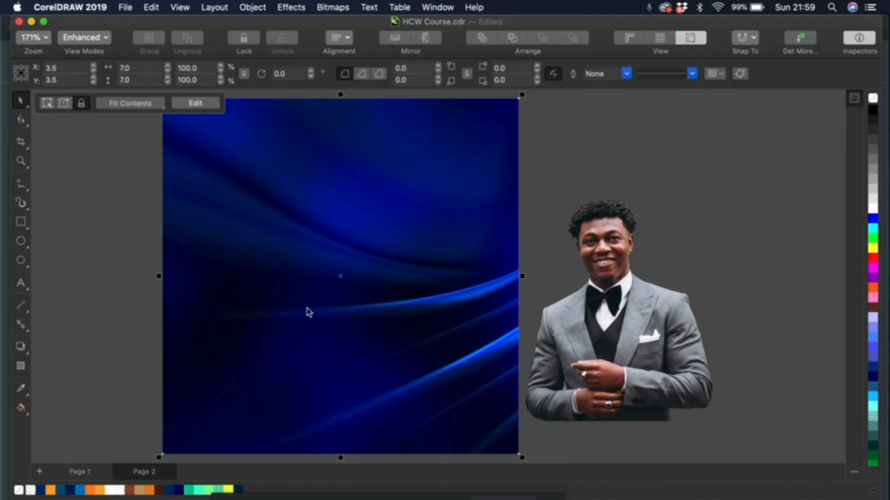
pyautogui.keyDown('super'); pyautogui.click(309, 313); pyautogui.keyUp('super')
pyautogui.moveTo(359, 284)
pyautogui.mouseDown()
pyautogui.moveTo(391, 282)
pyautogui.moveTo(437, 297)
pyautogui.mouseUp()
pyautogui.moveTo(385, 281); pyautogui.dragTo(396, 277)
pyautogui.click(608, 152)
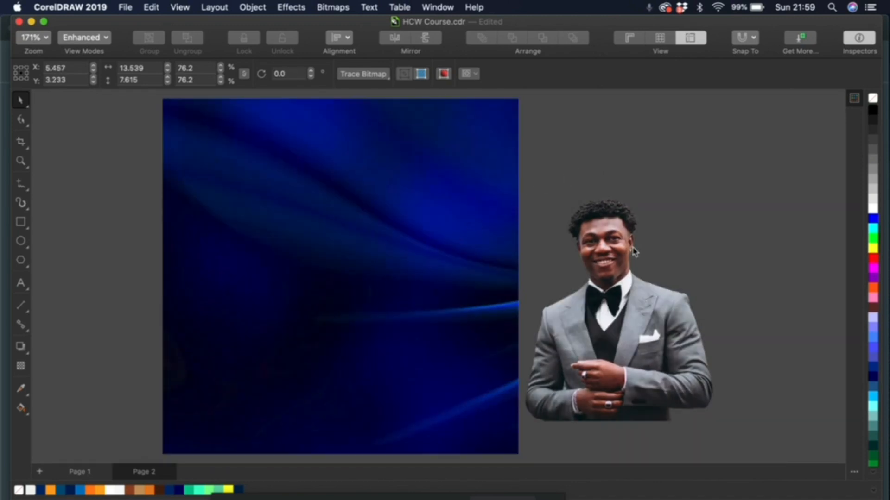
# - PowerClip the cut-out photo of the suited man inside the square with the wallpaper
pyautogui.click(612, 261)
pyautogui.rightClick(610, 262)
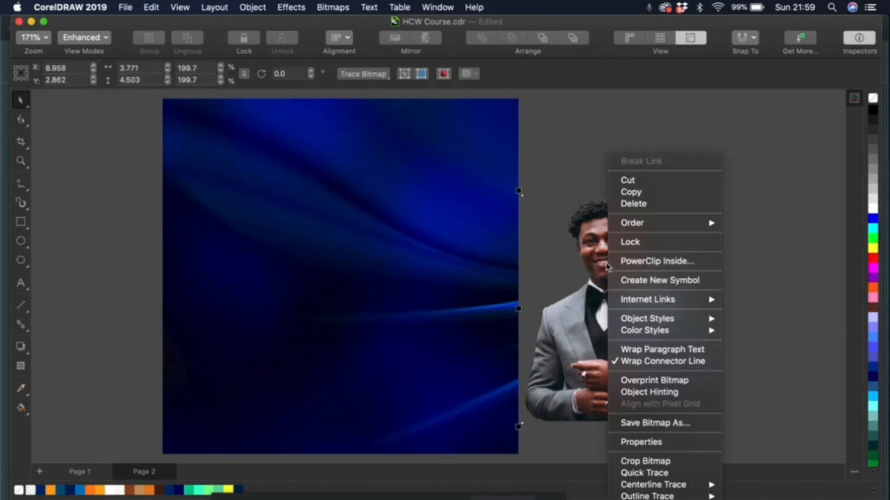
pyautogui.click(653, 263)
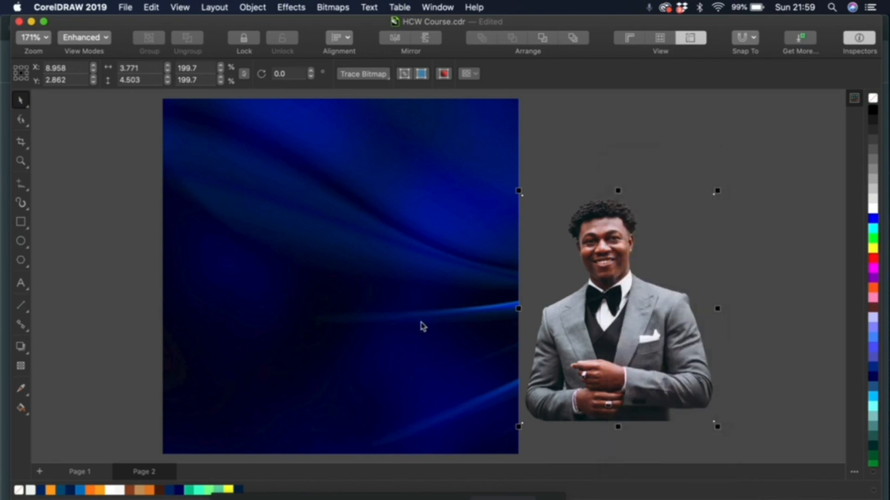
pyautogui.click(394, 330)
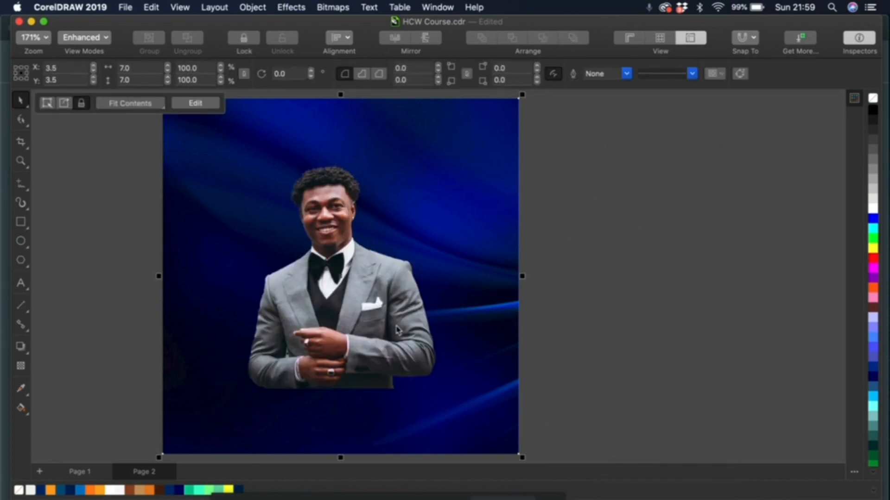
# - Scale the man's photo within the frame to about 4.40 by 5.25 inches and place it at about X 5.52, Y 2.25
pyautogui.click(397, 330)
pyautogui.moveTo(396, 330); pyautogui.dragTo(472, 374)
pyautogui.moveTo(541, 234); pyautogui.dragTo(548, 217)
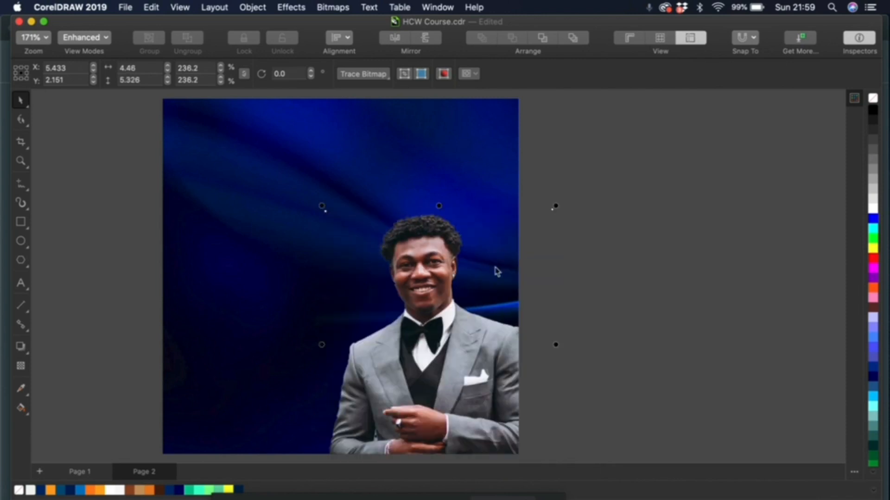
pyautogui.moveTo(430, 327); pyautogui.dragTo(434, 322)
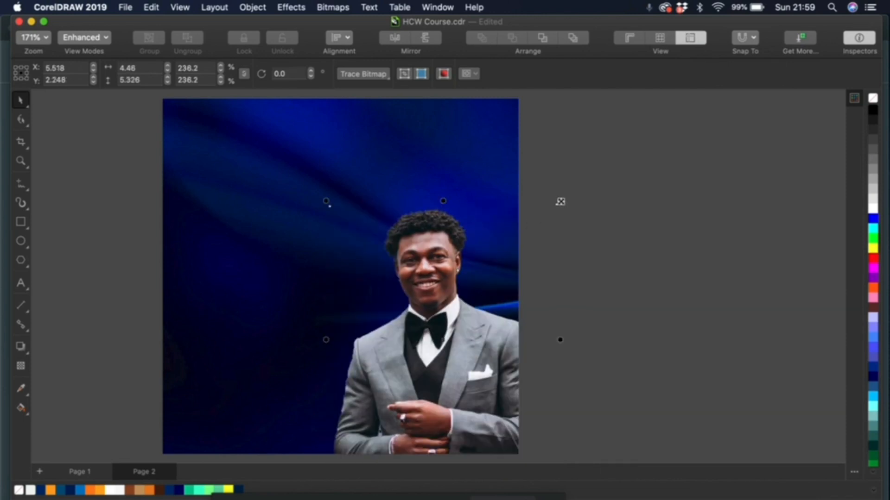
pyautogui.moveTo(561, 202); pyautogui.dragTo(559, 204)
pyautogui.click(574, 207)
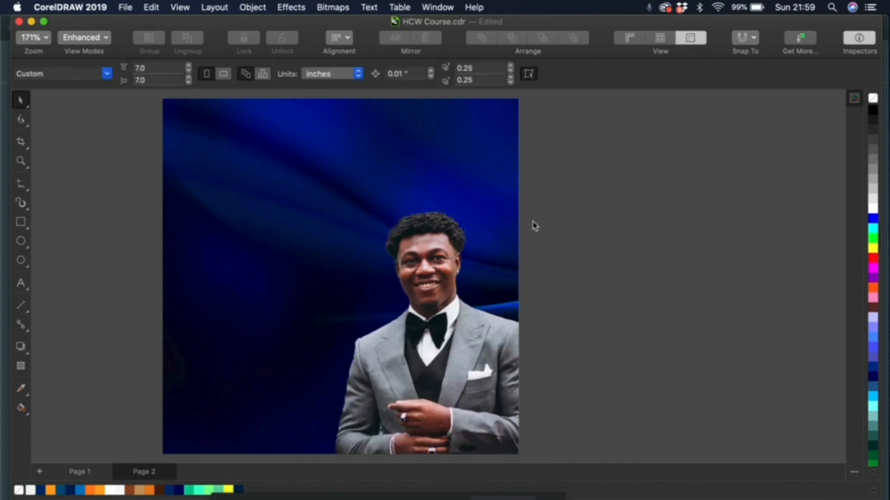
# - Examine the upper part of the design and the man's head up close against the full-page composition
pyautogui.hotkey('shift', 'F4')
pyautogui.press('z')
pyautogui.moveTo(262, 103); pyautogui.dragTo(584, 320)
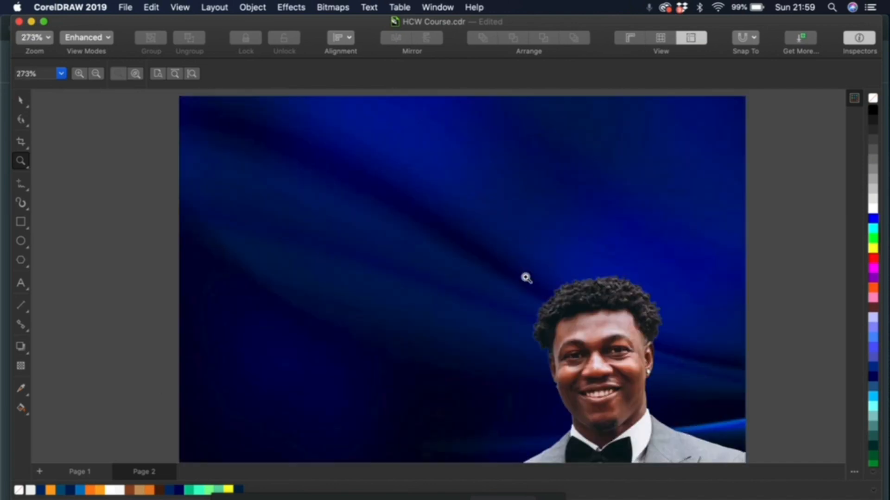
pyautogui.press('space')
pyautogui.press('z')
pyautogui.hotkey('shift', 'F4')
pyautogui.press('space')
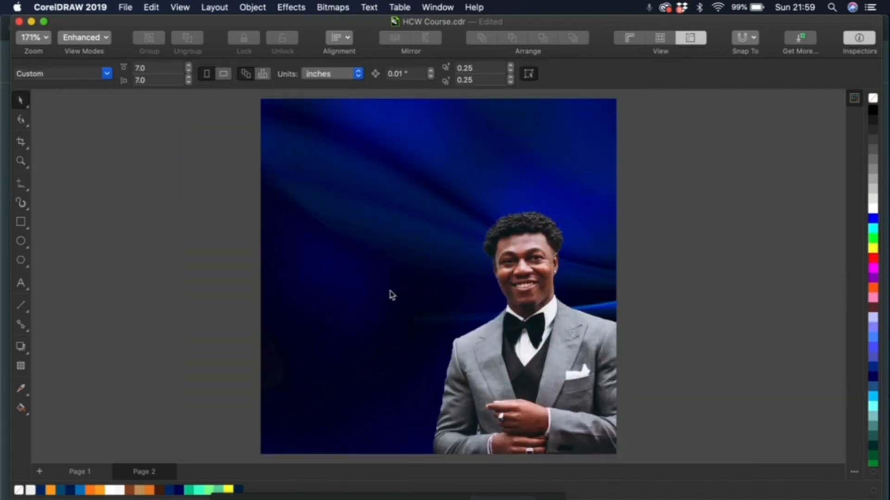
pyautogui.press('z')
pyautogui.moveTo(214, 97); pyautogui.dragTo(681, 332)
pyautogui.press('space')
pyautogui.press('space')
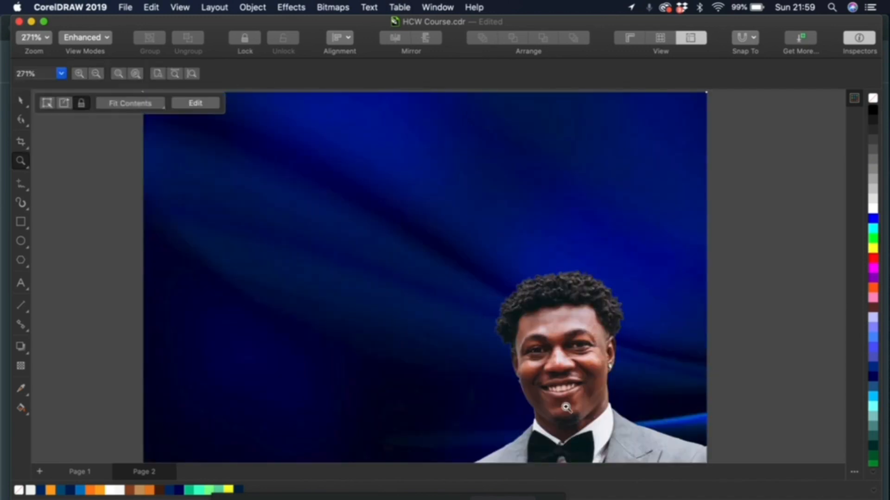
pyautogui.hotkey('shift', 'F4')
pyautogui.press('space')
# - Open the PowerClip contents for editing and move the man's photo to about X 5.70, Y 2.27
pyautogui.doubleClick(535, 373)
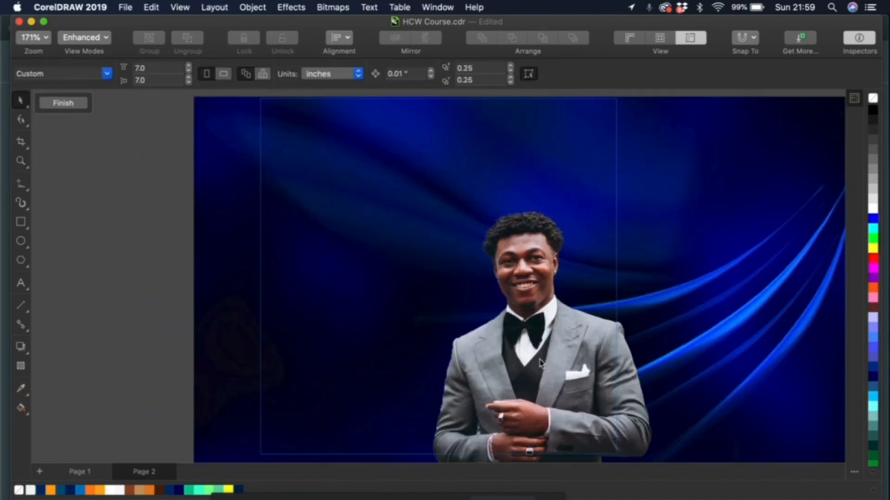
pyautogui.click(547, 356)
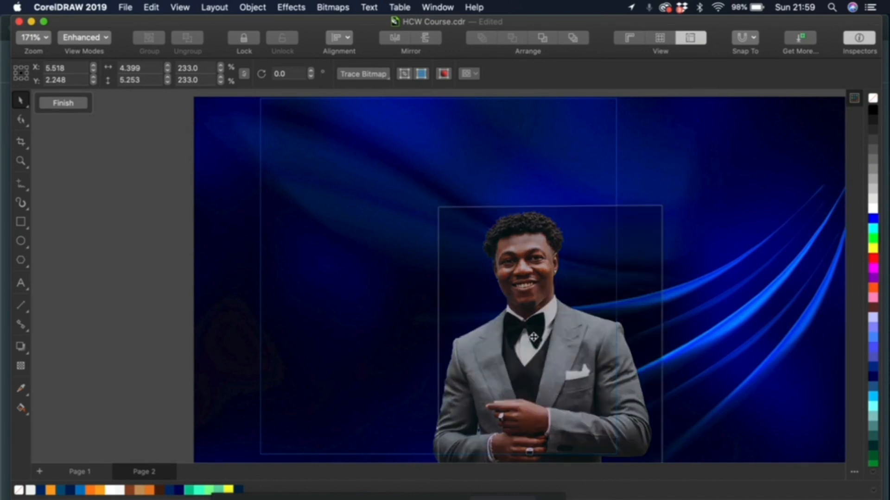
pyautogui.moveTo(533, 337); pyautogui.dragTo(543, 336)
# - Adjust the man's photo in the Image Adjustment Lab with temperature 4,263 and brightness 8, and apply the changes
pyautogui.click(296, 8)
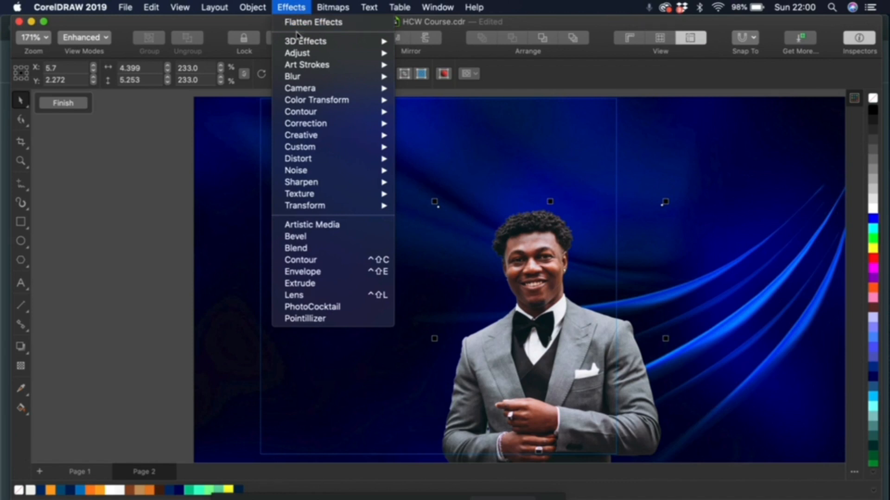
pyautogui.moveTo(298, 55)
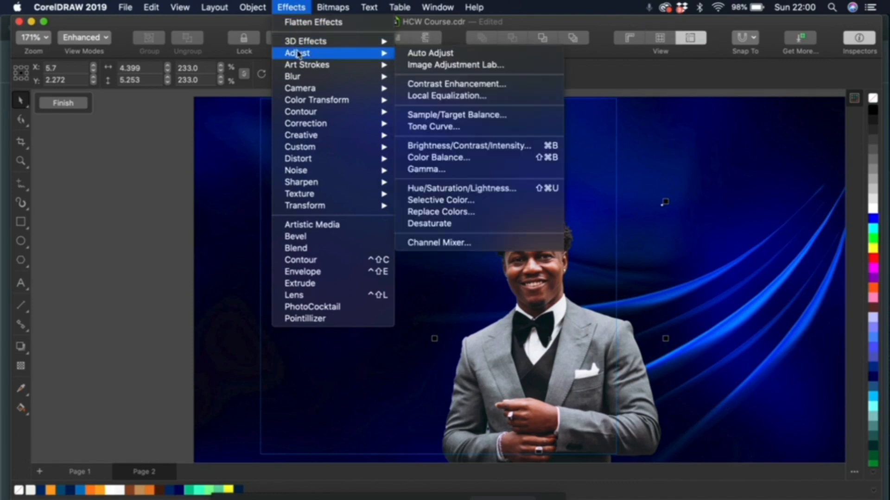
pyautogui.click(459, 66)
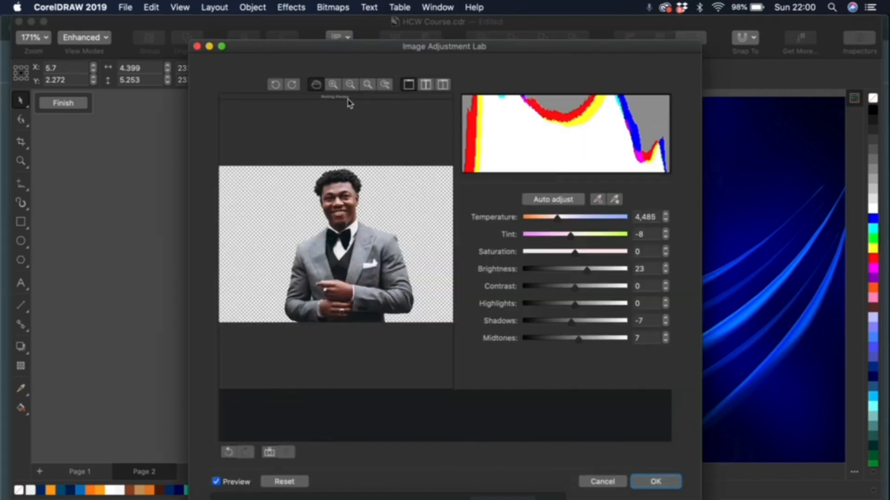
pyautogui.moveTo(357, 49); pyautogui.dragTo(181, 54)
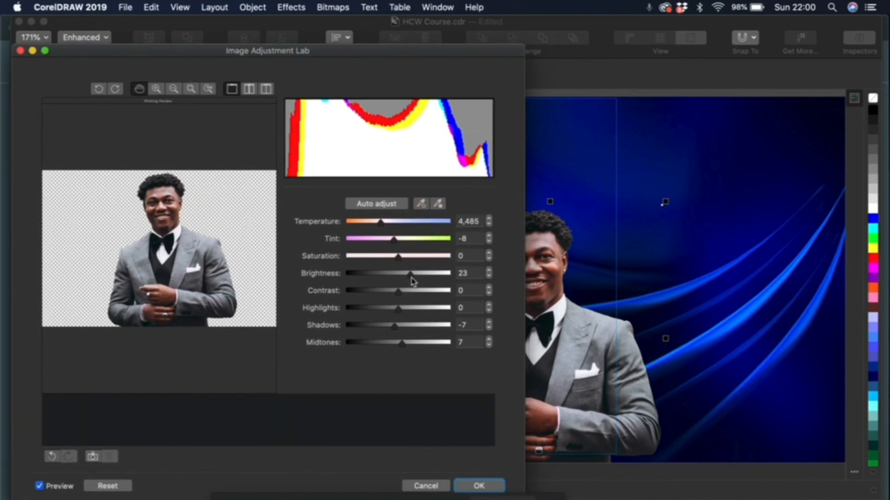
pyautogui.moveTo(410, 278); pyautogui.dragTo(413, 278)
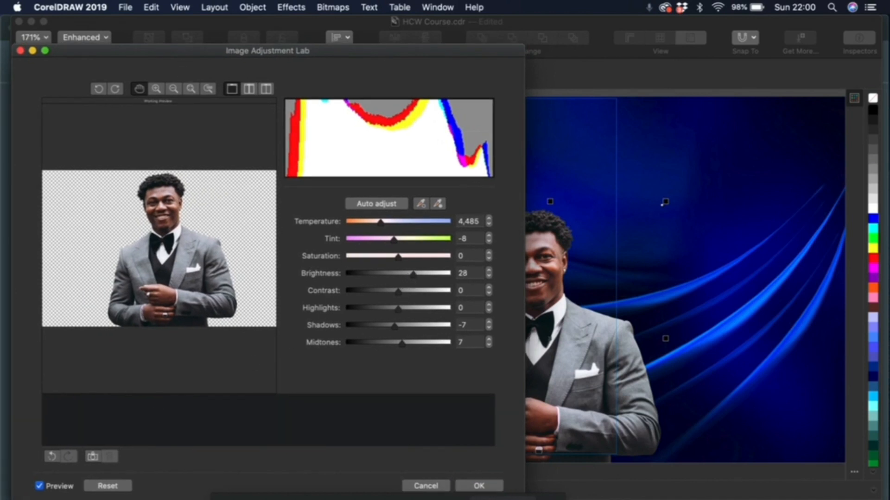
pyautogui.click(42, 487)
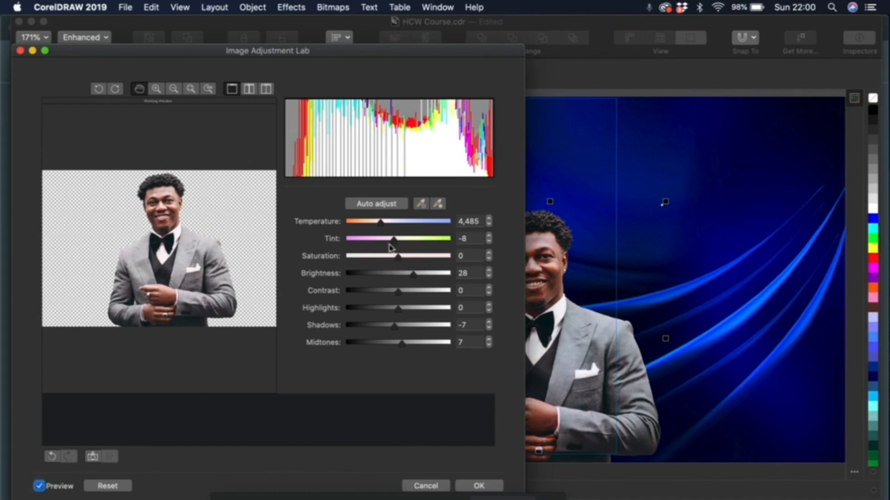
pyautogui.moveTo(380, 223); pyautogui.dragTo(380, 223)
pyautogui.moveTo(412, 277); pyautogui.dragTo(403, 277)
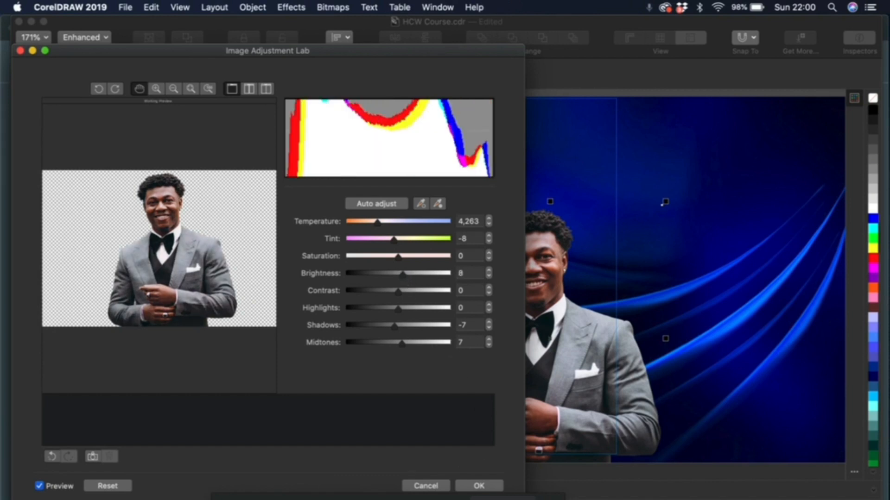
pyautogui.click(470, 487)
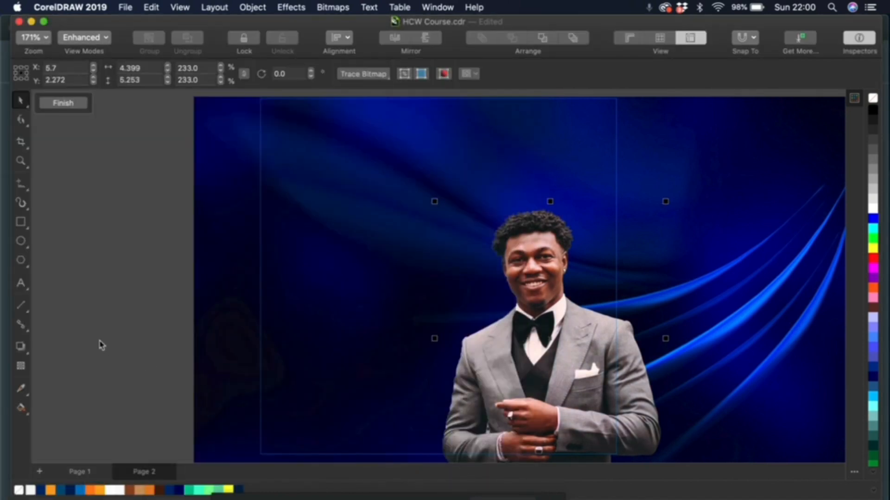
# - Leave PowerClip editing and add the artistic text "BRAND NEW TRAINING REVEALS" in the upper part of the design
pyautogui.click(65, 187)
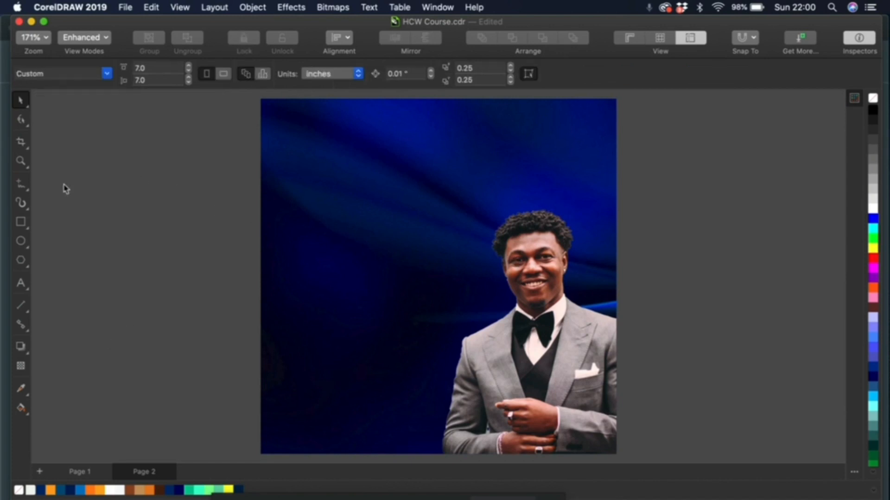
pyautogui.click(21, 286)
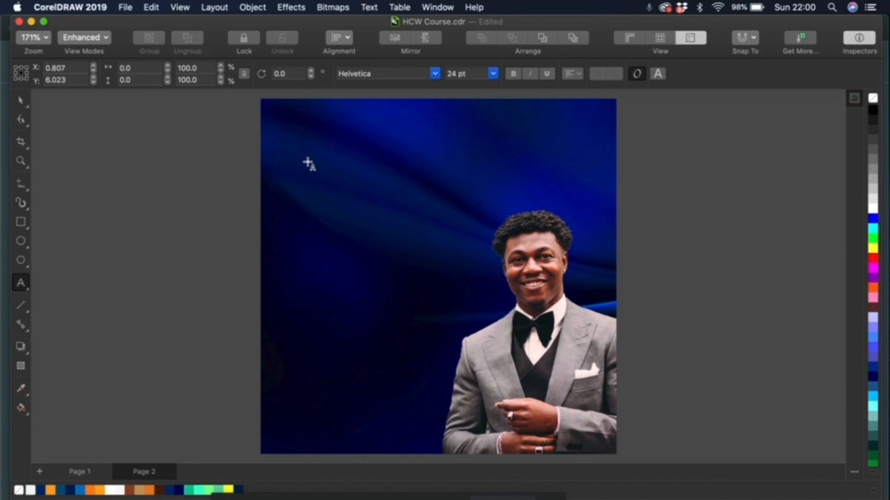
pyautogui.write('BRAND NEW TRAINI')
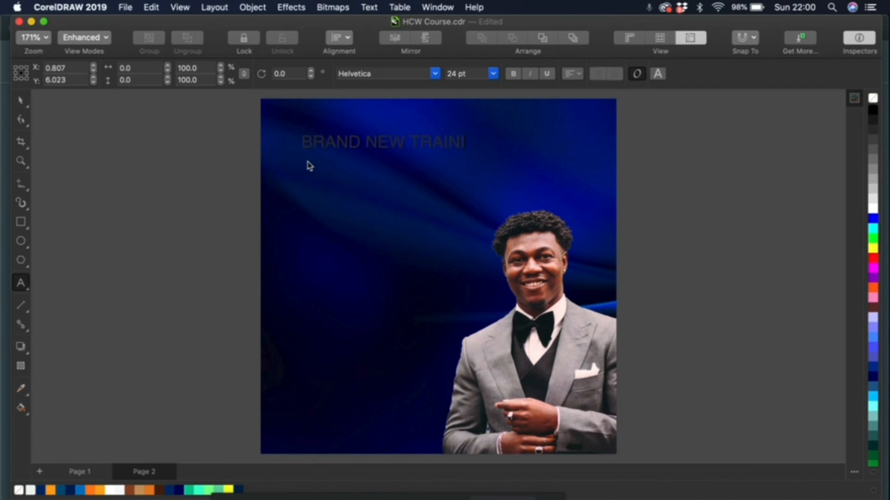
pyautogui.write('NG REVEALS')
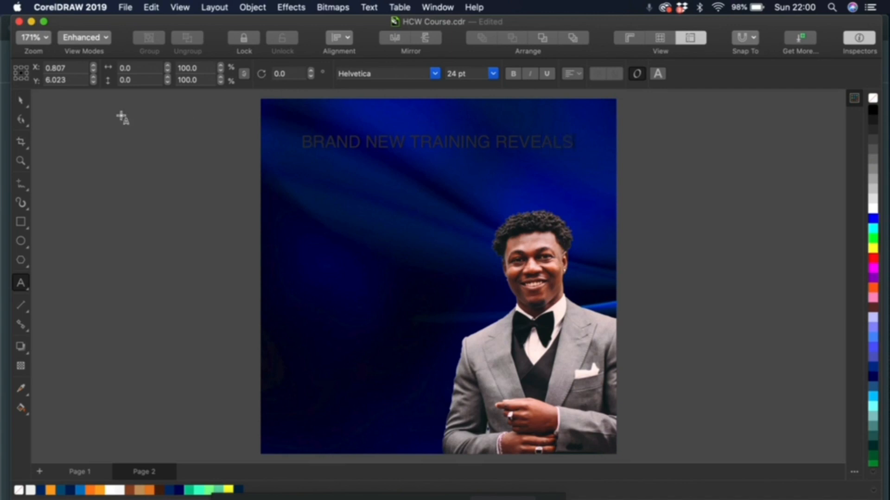
pyautogui.click(20, 101)
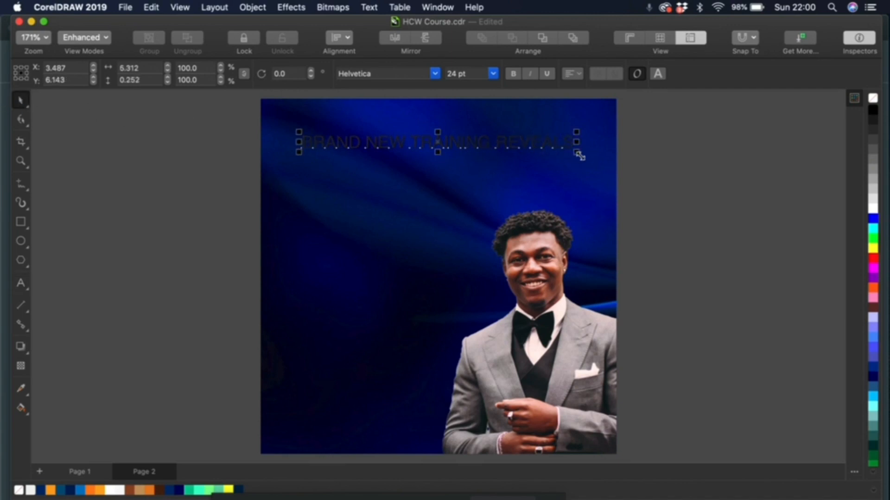
# - Fill the headline text white, scale it to about 3.22 inches wide and place it at about X 2.43, Y 5.81
pyautogui.moveTo(576, 152); pyautogui.dragTo(461, 187)
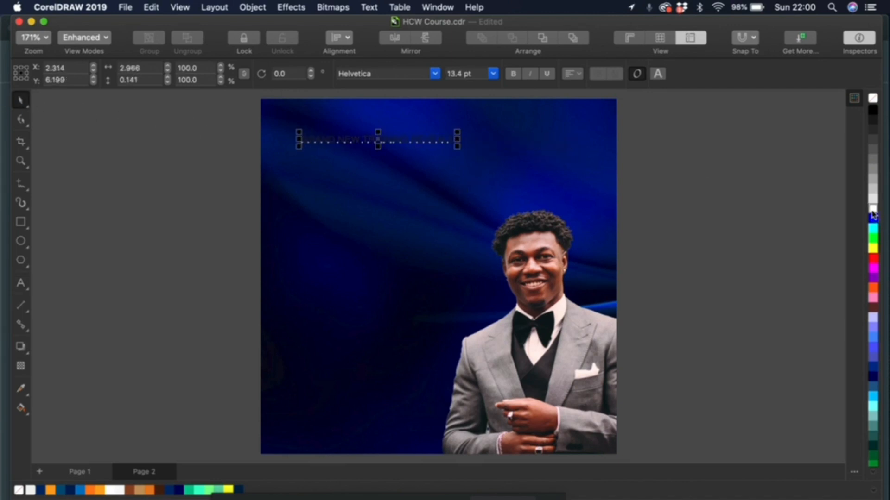
pyautogui.press('z')
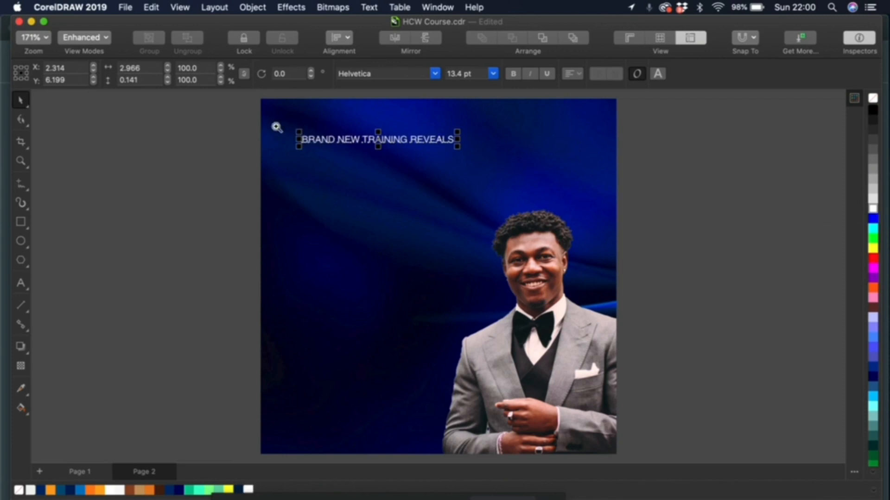
pyautogui.moveTo(195, 100); pyautogui.dragTo(684, 359)
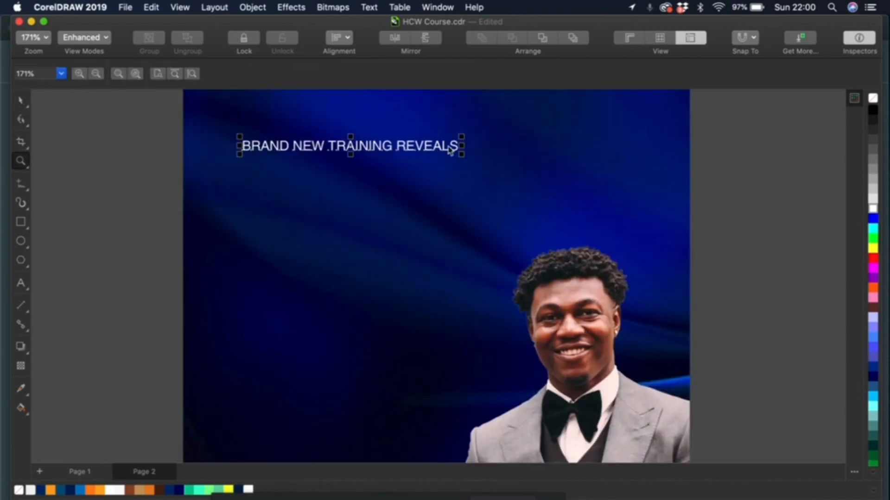
pyautogui.press('space')
pyautogui.moveTo(414, 148); pyautogui.dragTo(417, 172)
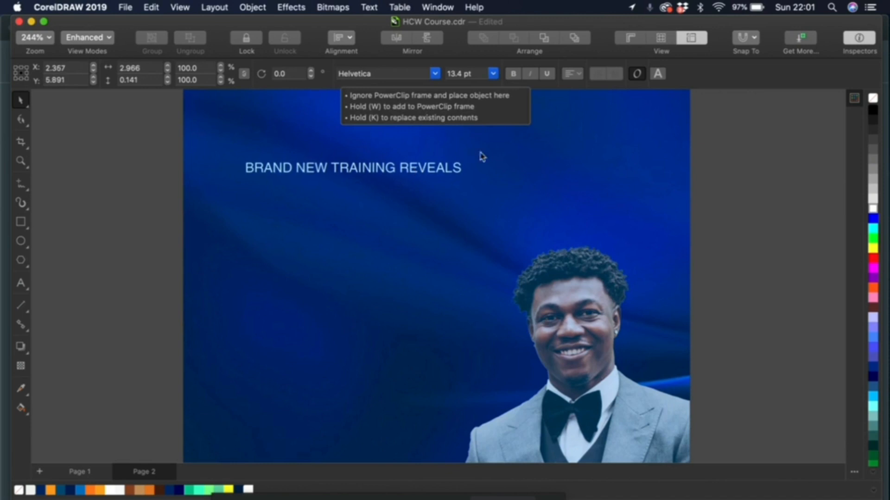
pyautogui.moveTo(468, 157); pyautogui.dragTo(446, 175)
pyautogui.click(452, 172)
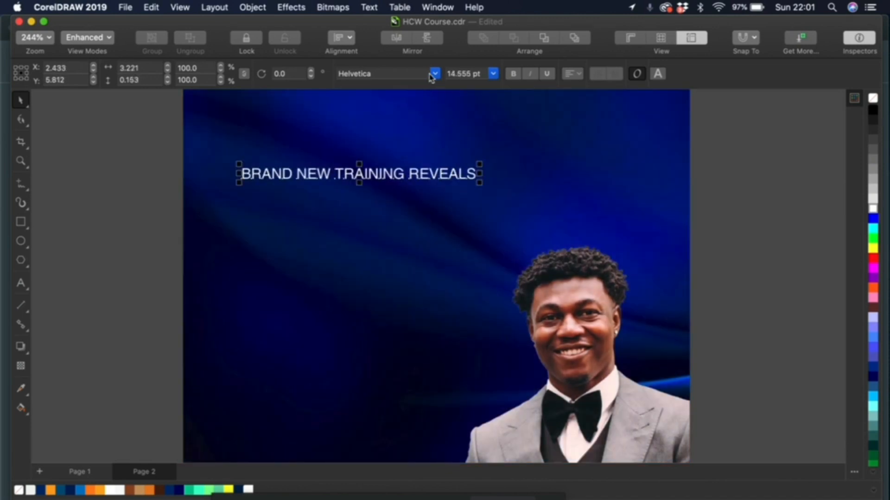
# - Change the headline's font to Montserrat SemiBold
pyautogui.click(434, 74)
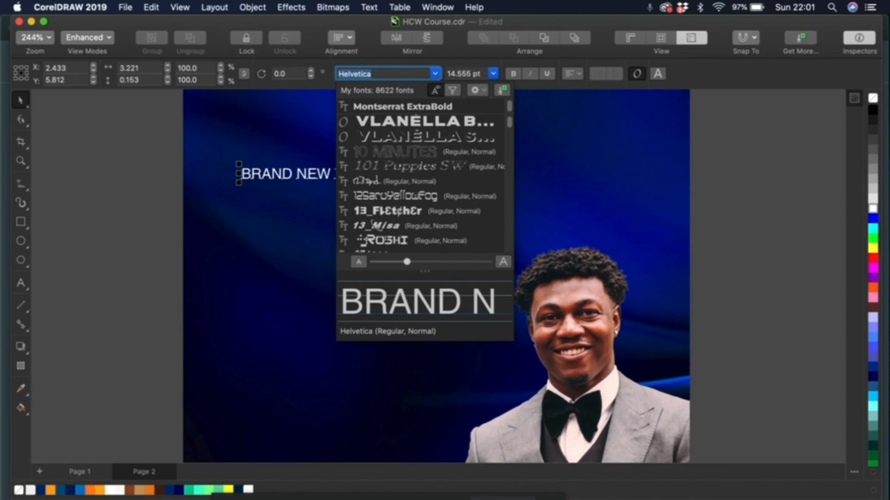
pyautogui.write('mont')
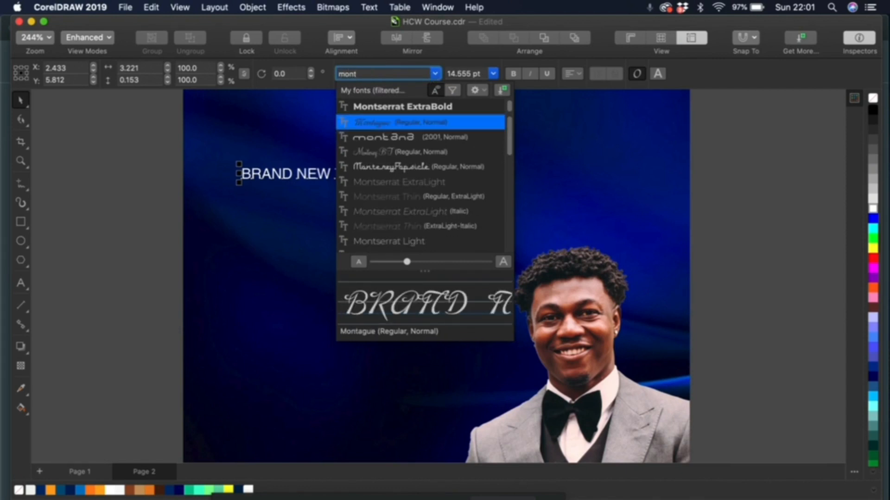
pyautogui.scroll(-5, 417, 215)
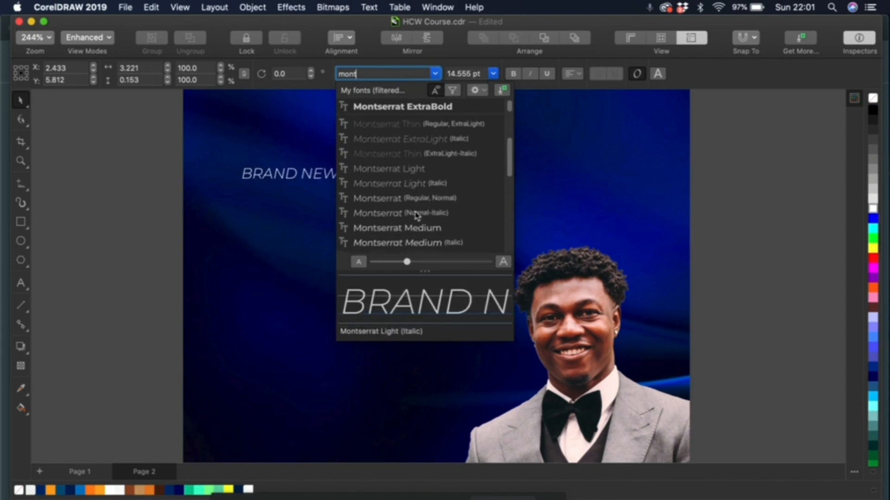
pyautogui.scroll(-2, 417, 214)
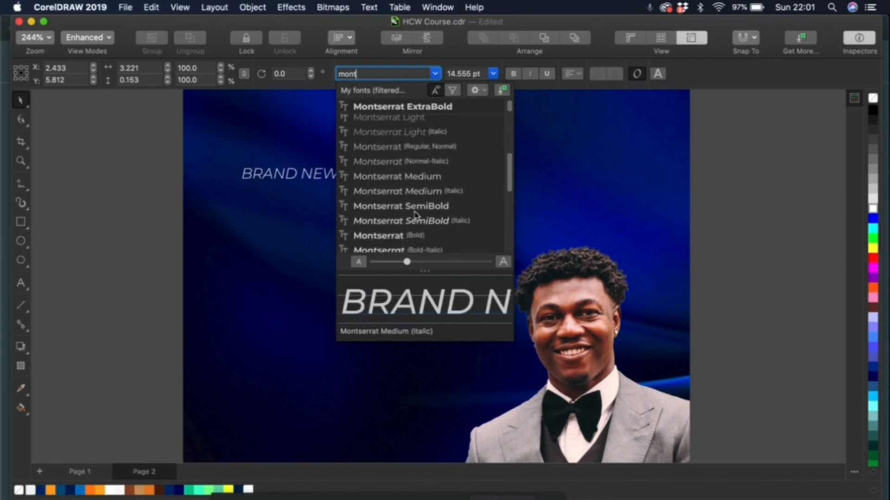
pyautogui.click(382, 205)
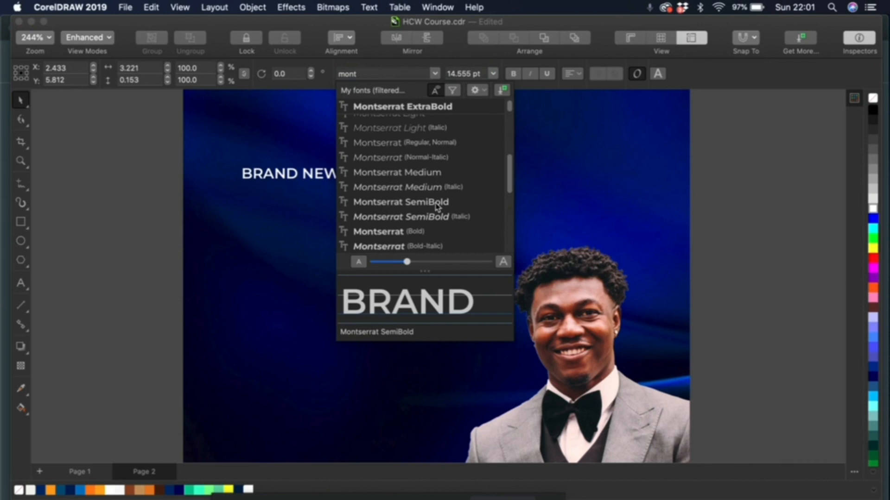
pyautogui.click(437, 205)
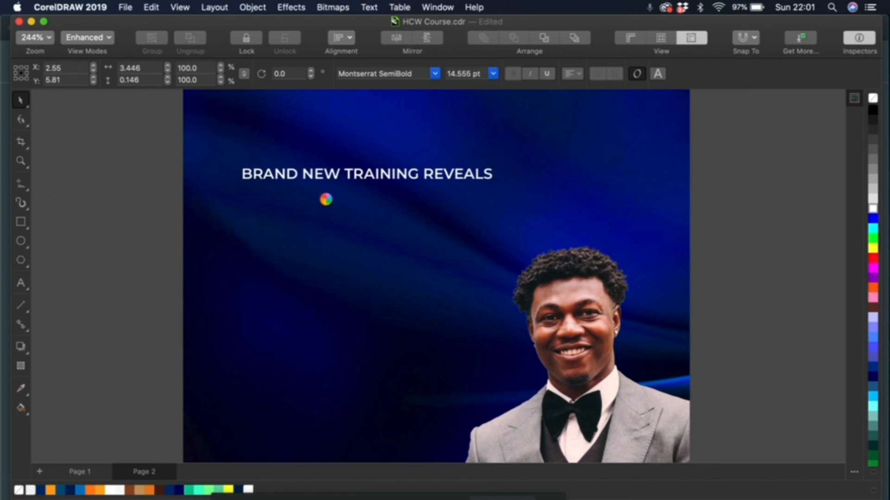
# - Try duplicating the headline text below and above the original, undoing each copy
pyautogui.click(456, 178)
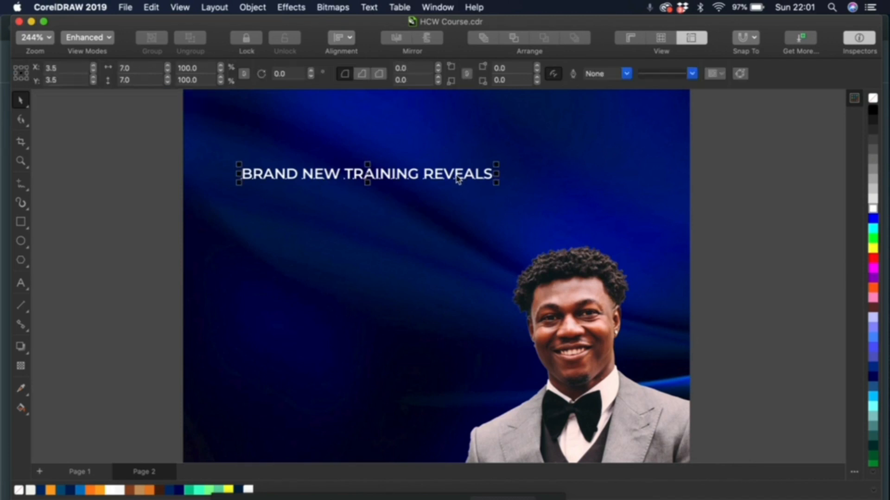
pyautogui.moveTo(456, 175); pyautogui.dragTo(459, 200)
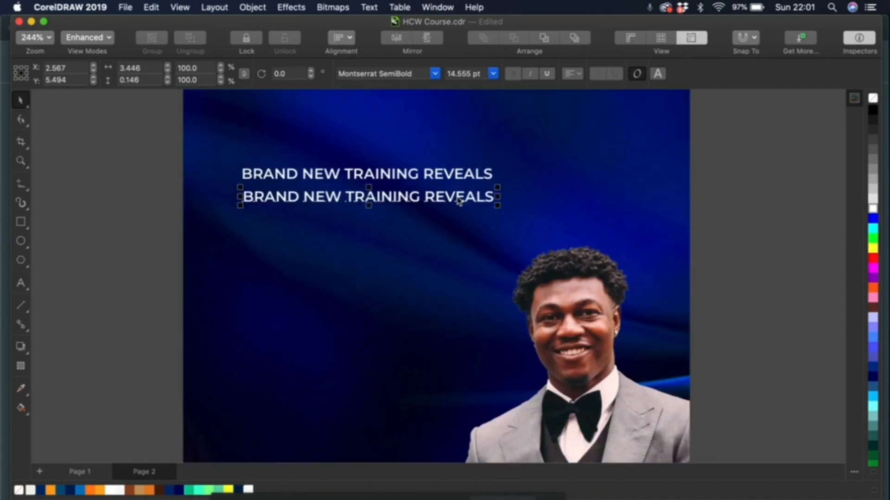
pyautogui.press('super+z')
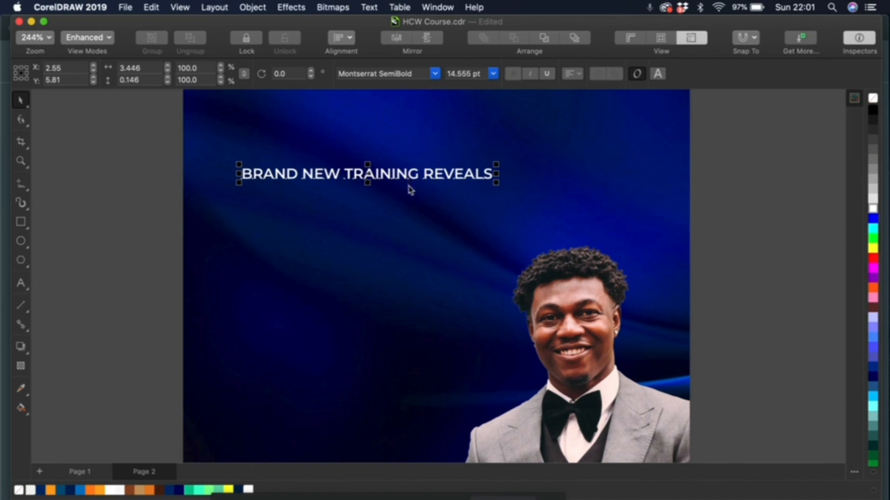
pyautogui.press('super+d')
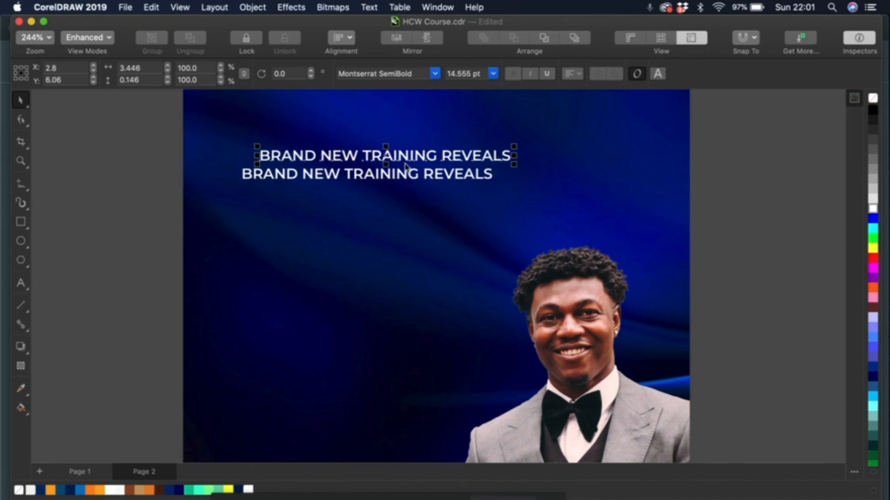
pyautogui.press('super+z')
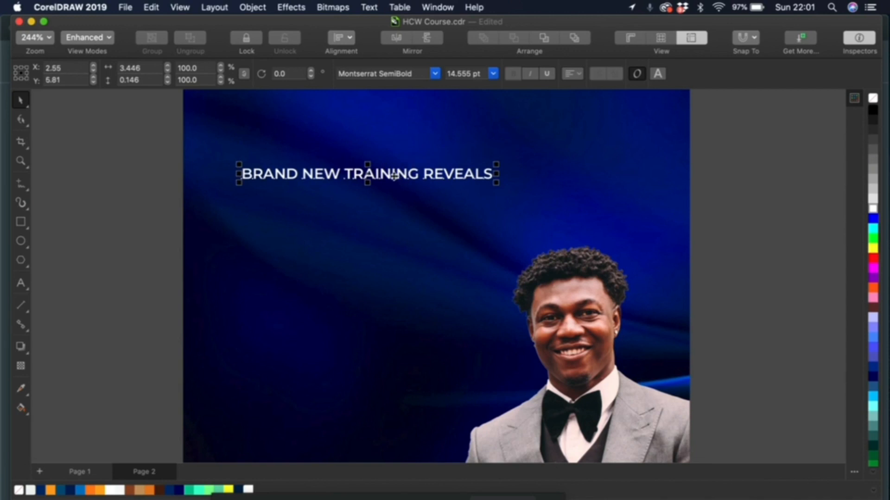
pyautogui.moveTo(394, 176); pyautogui.dragTo(391, 199)
pyautogui.press('super+z')
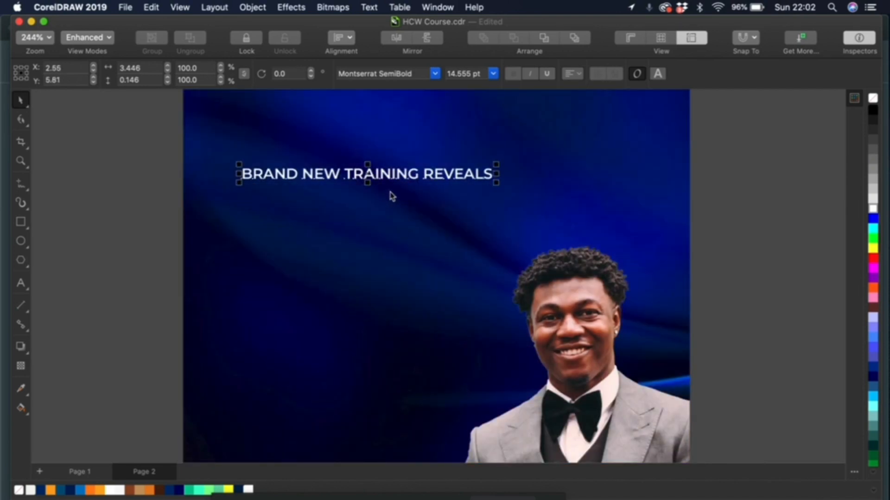
# - Duplicate the headline just below itself and replace the copy's text with "HOW TO BANK 250K MONTHLY" and, on a second line, "AS AN AFFILIATE IN NIGERIA"
pyautogui.moveTo(388, 173); pyautogui.dragTo(386, 201)
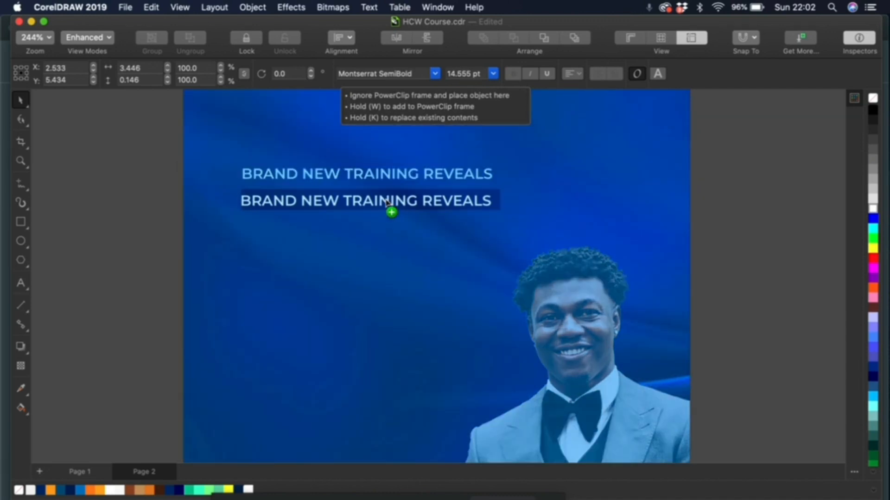
pyautogui.moveTo(387, 202); pyautogui.dragTo(386, 202)
pyautogui.doubleClick(387, 203)
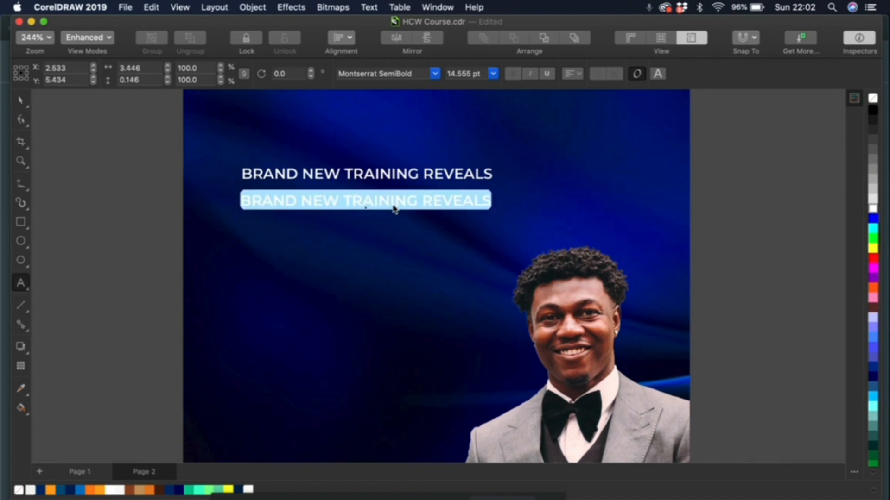
pyautogui.write('HOW TO')
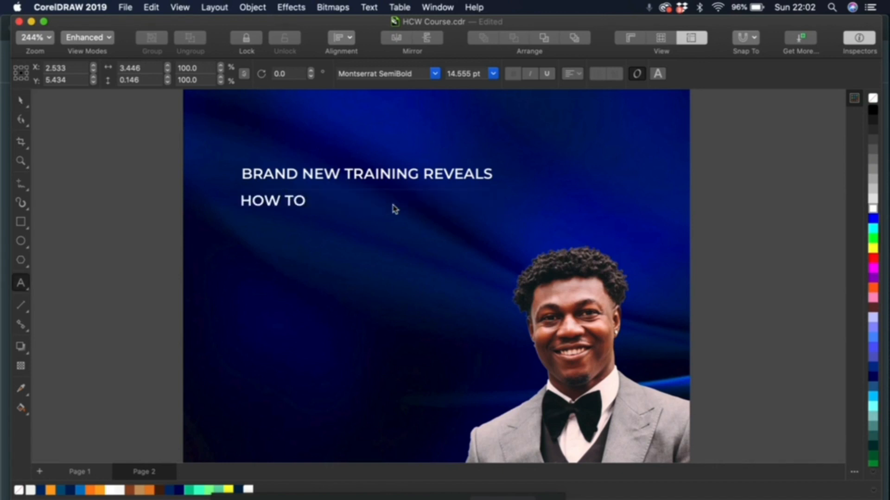
pyautogui.write(' BANK 250')
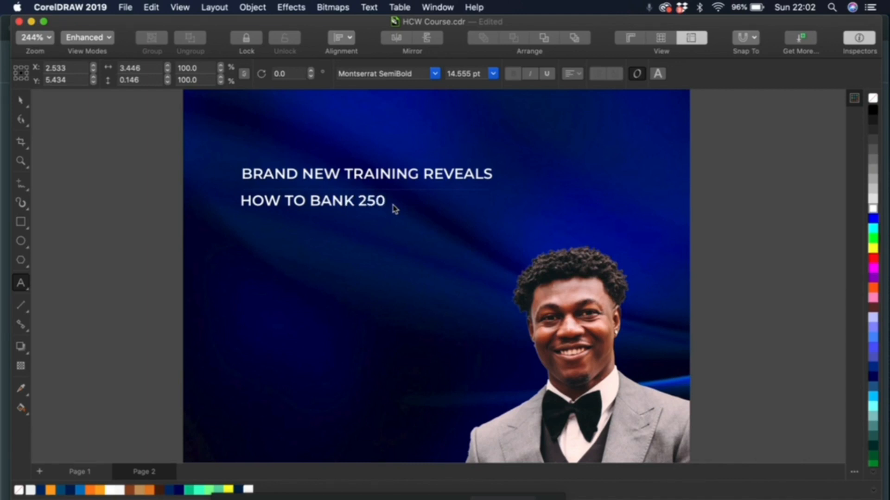
pyautogui.write('K MONTL')
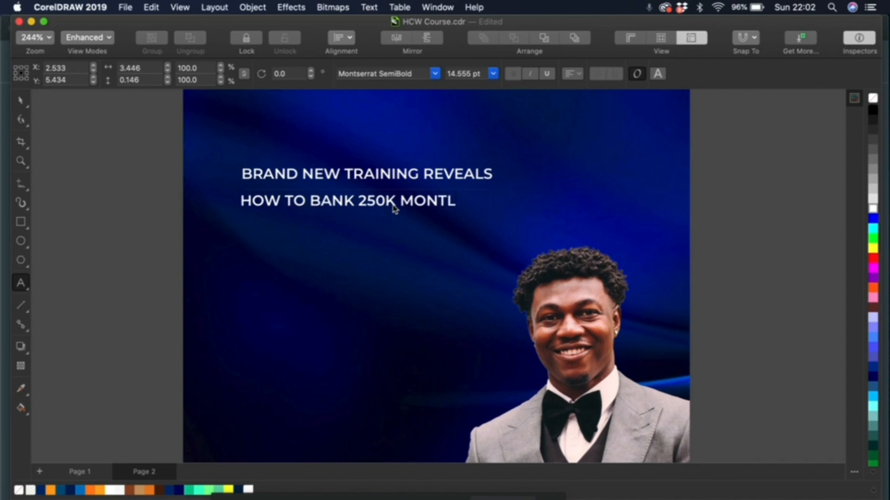
pyautogui.press('BackSpace')
pyautogui.press('BackSpace')
pyautogui.write('HLY ')
pyautogui.write('AS AN')
pyautogui.write(' AFFIL')
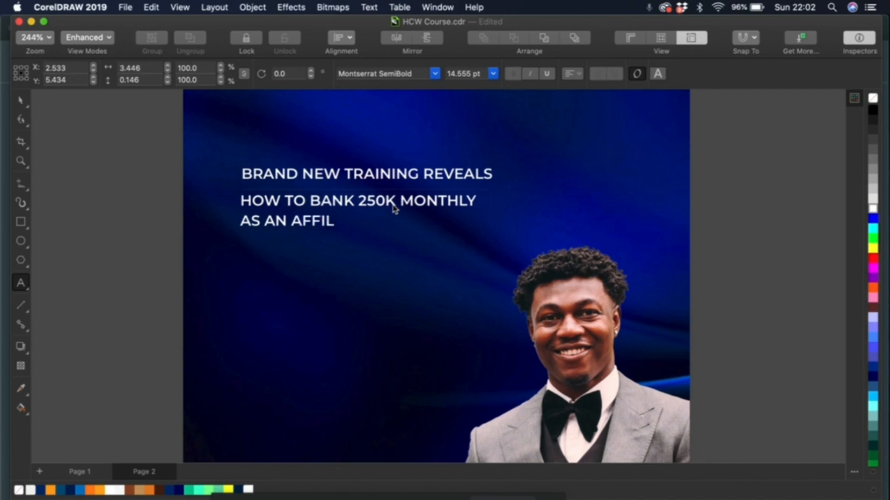
pyautogui.write('IATE IN NIGERIA')
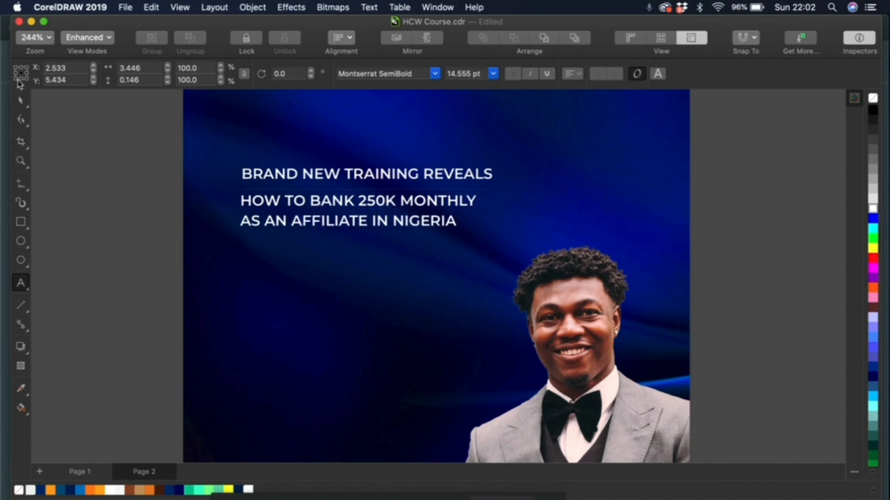
pyautogui.click(20, 99)
# - Break the two-line text apart and move "AS AN AFFILIATE IN NIGERIA" straight down to about Y 4.07
pyautogui.press('super+k')
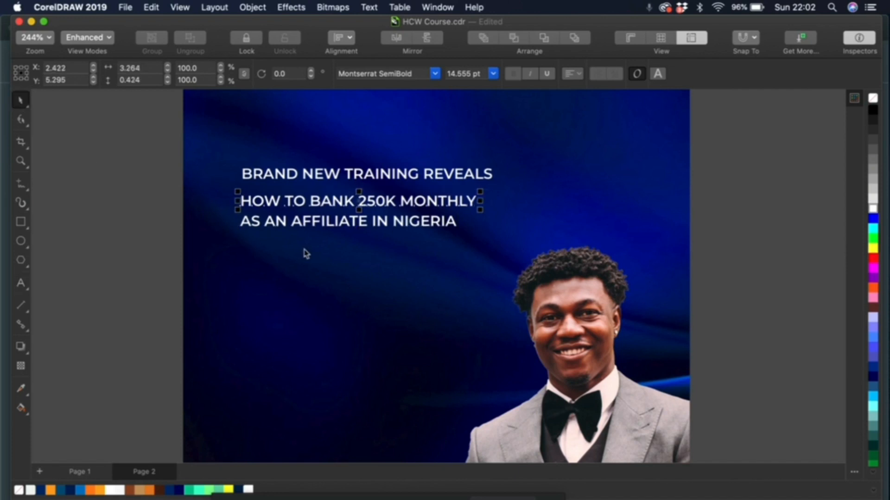
pyautogui.press('z')
pyautogui.moveTo(155, 139); pyautogui.dragTo(700, 392)
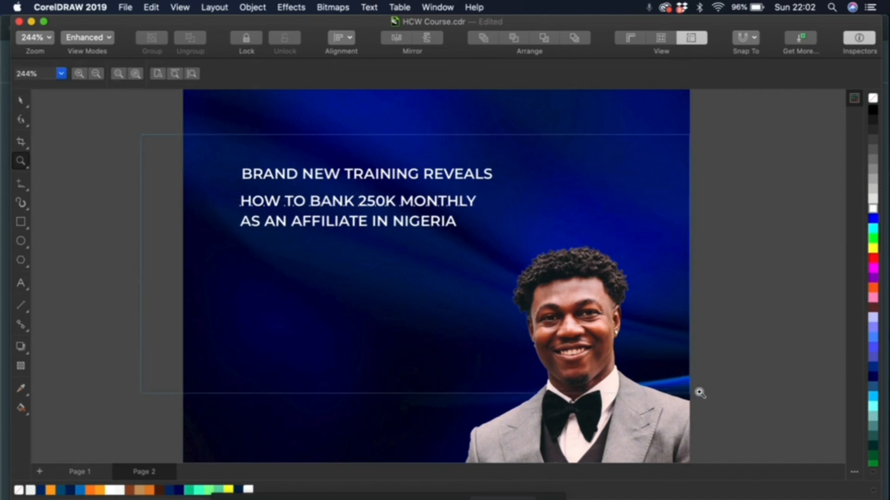
pyautogui.press('space')
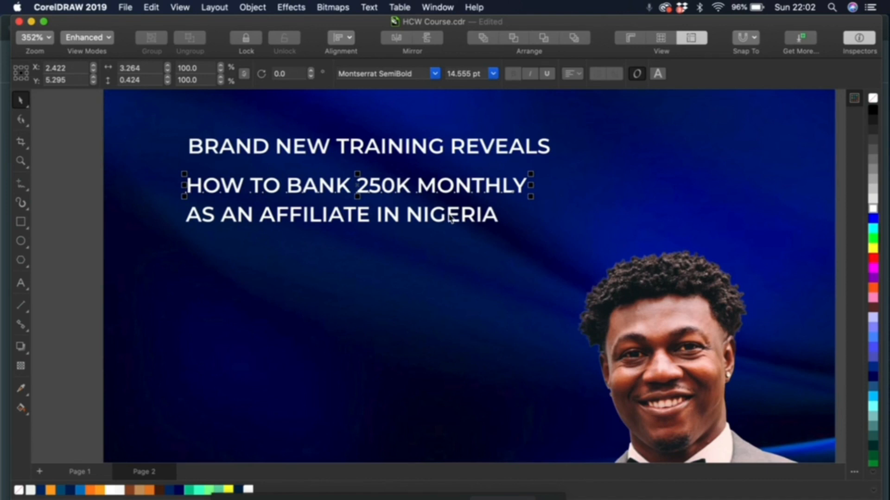
pyautogui.moveTo(450, 218); pyautogui.dragTo(451, 331)
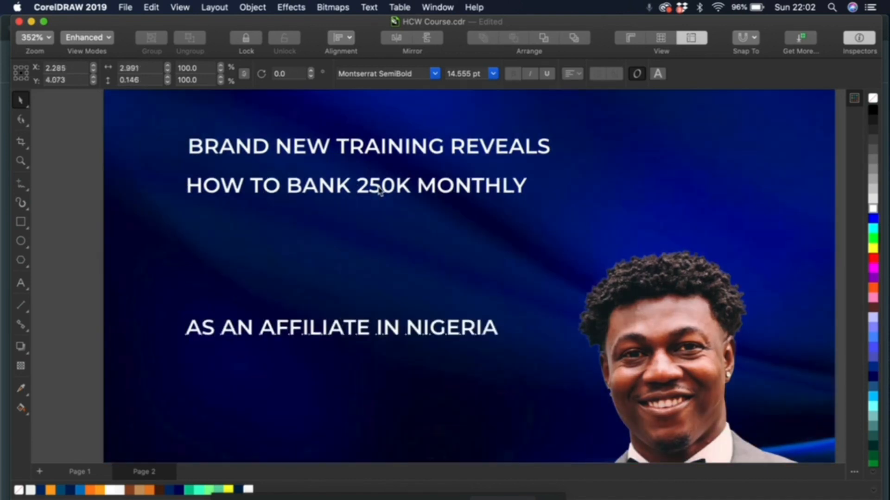
# - Split "HOW TO BANK 250K MONTHLY" into two lines after the word BANK
pyautogui.doubleClick(362, 191)
pyautogui.press('BackSpace')
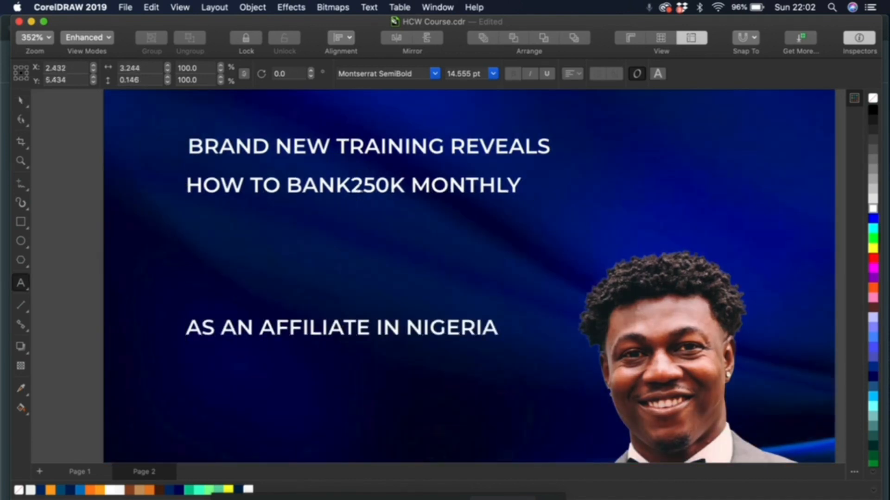
pyautogui.press('Return')
pyautogui.click(20, 101)
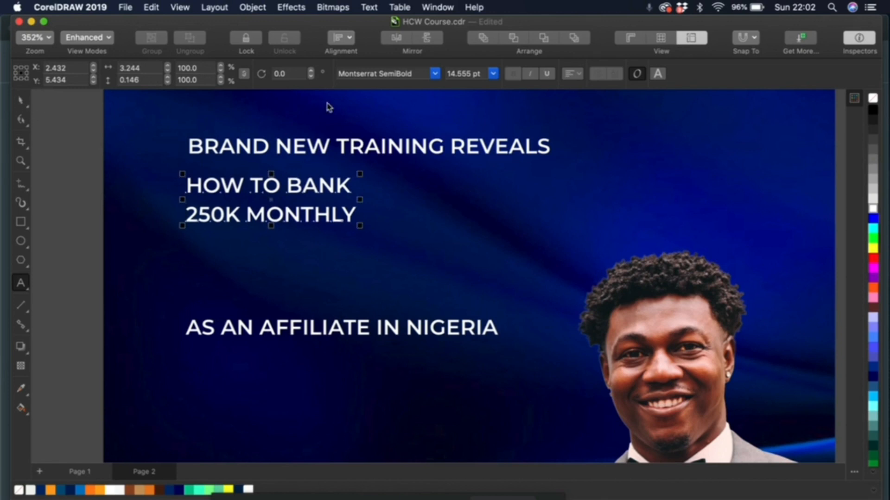
# - Set the two-line "HOW TO BANK 250K MONTHLY" text in Montserrat ExtraBold and enlarge it to about 33.5 pt
pyautogui.click(434, 74)
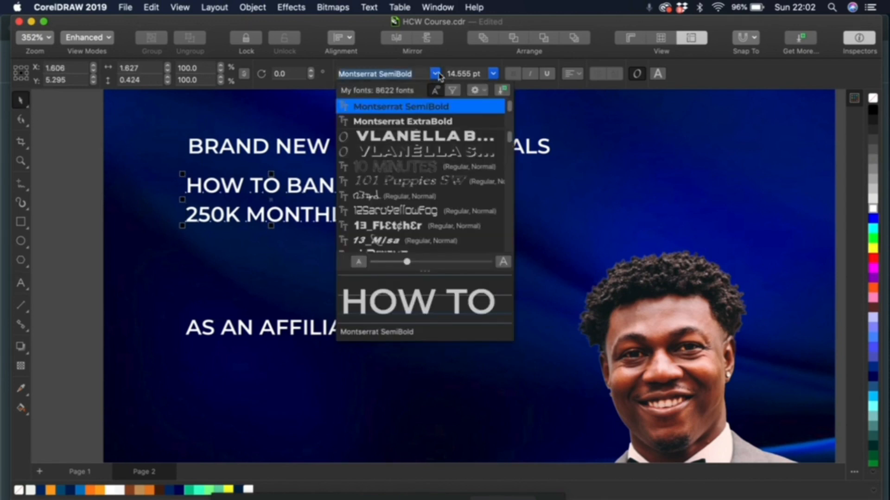
pyautogui.click(418, 122)
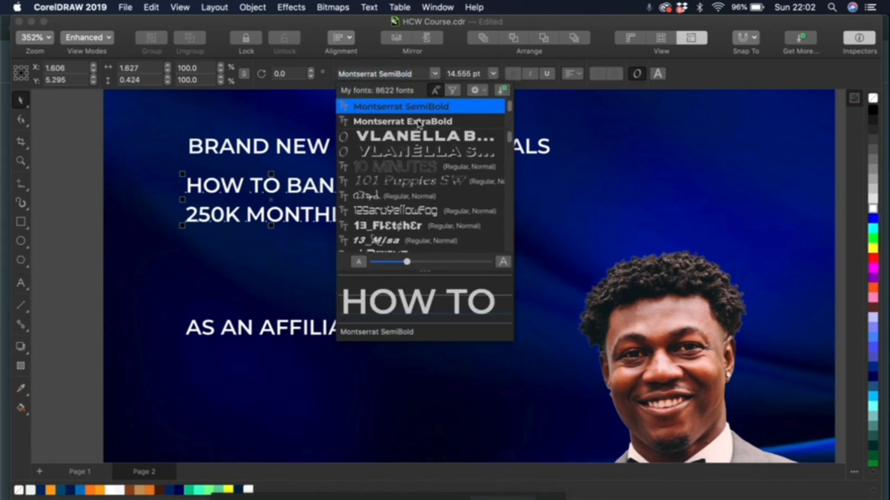
pyautogui.moveTo(363, 225); pyautogui.dragTo(586, 351)
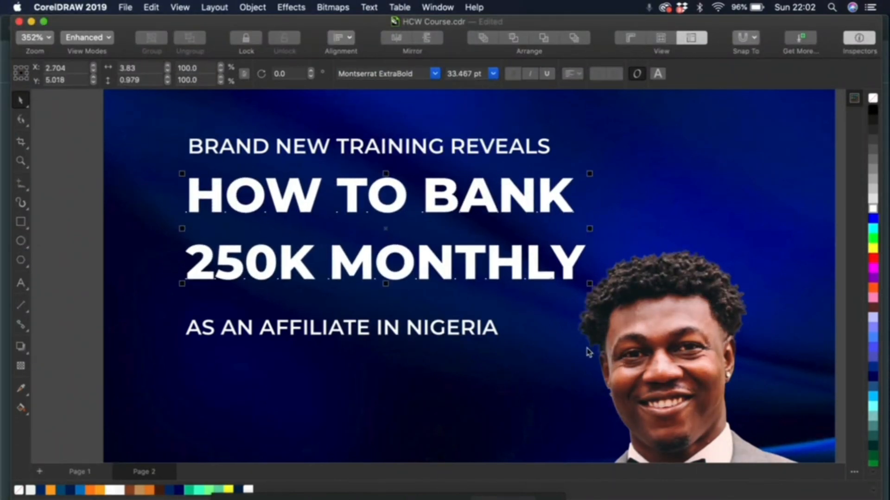
# - Break the two-line headline apart into separate lines and move the man's photo to about X 5.96, Y 2.20
pyautogui.press('super+k')
pyautogui.scroll(-2, 551, 332)
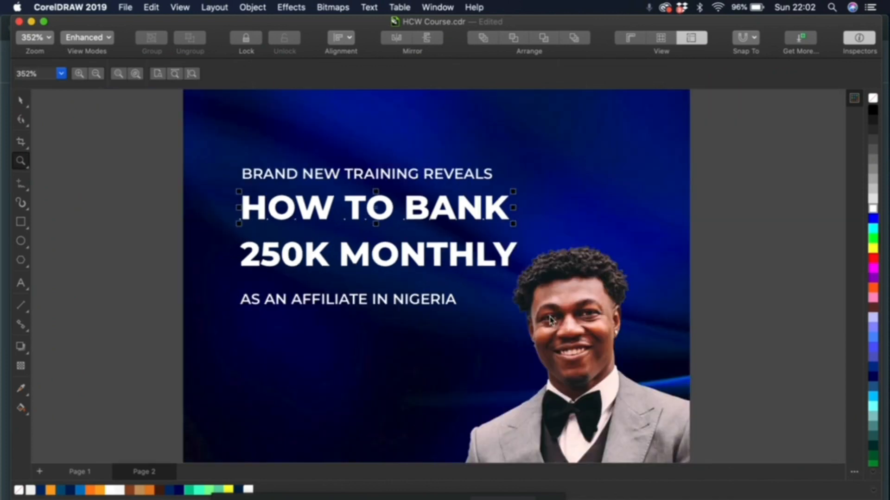
pyautogui.scroll(-2, 580, 331)
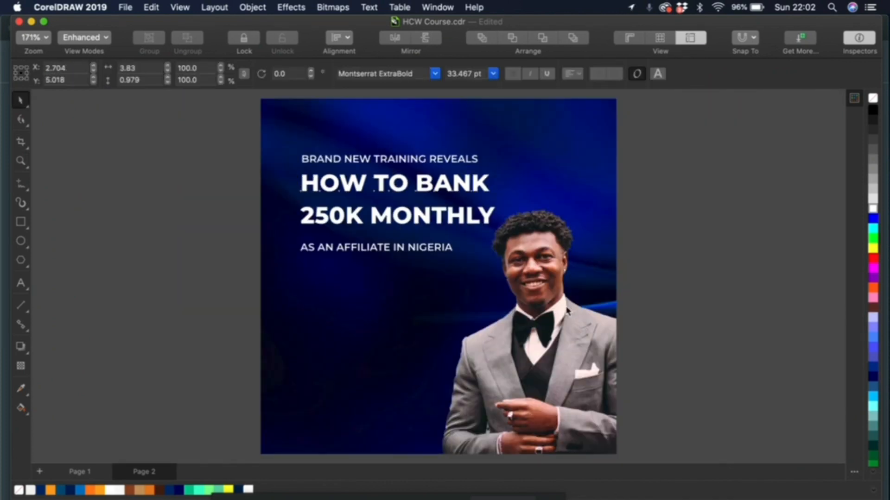
pyautogui.moveTo(574, 323); pyautogui.dragTo(588, 326)
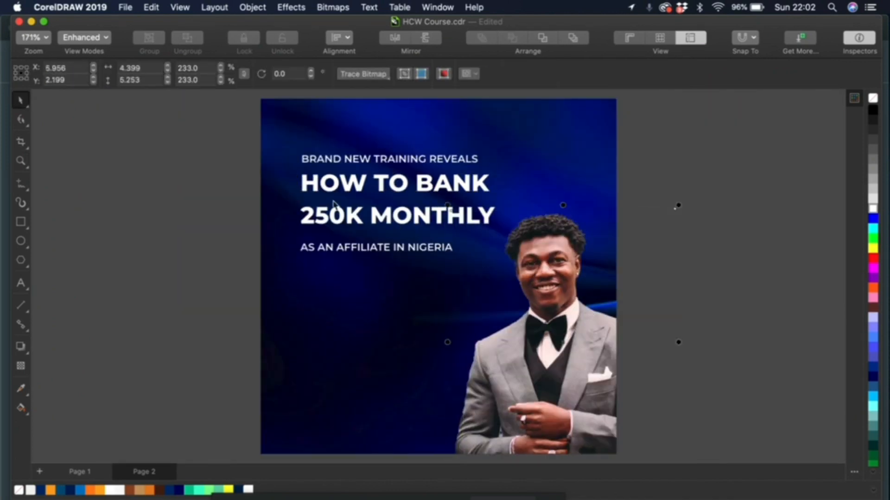
# - Left-align the four text lines and move the whole text block to about X 2.29, Y 5.28
pyautogui.press('l')
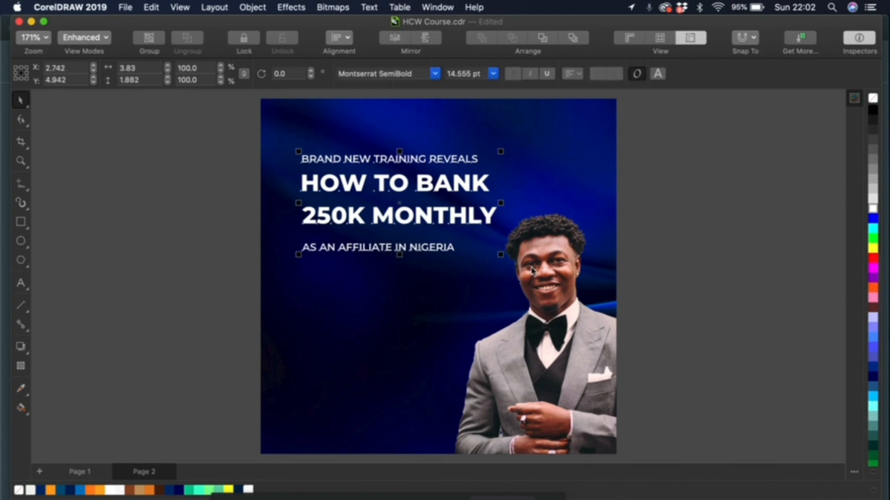
pyautogui.click(452, 217)
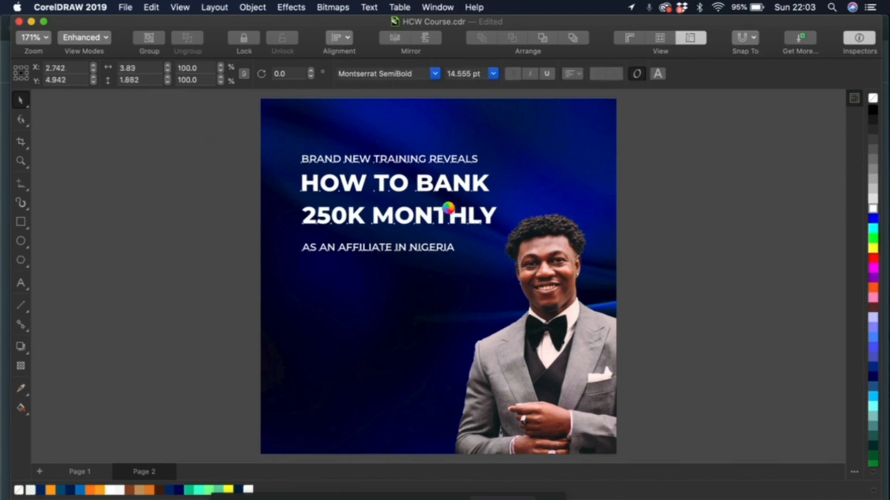
pyautogui.moveTo(447, 208); pyautogui.dragTo(448, 202)
pyautogui.click(724, 233)
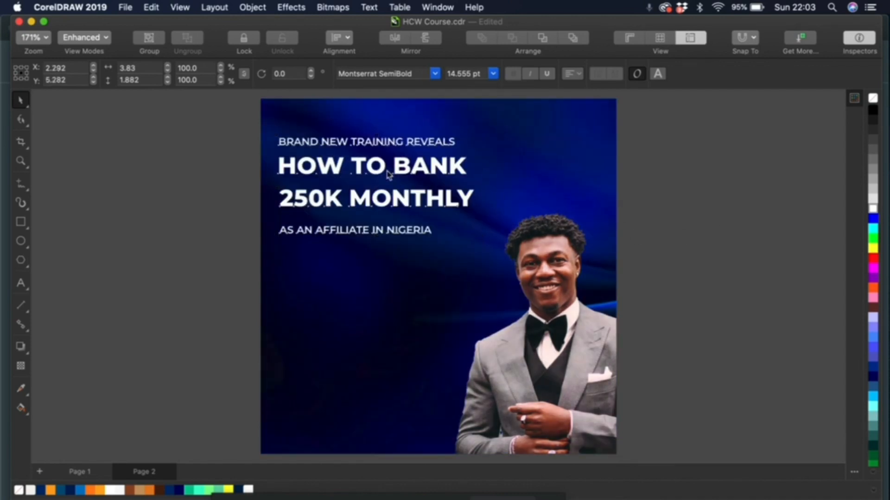
# - Fill the "250K MONTHLY" line with golden yellow after trying orange
pyautogui.press('z')
pyautogui.moveTo(228, 121); pyautogui.dragTo(786, 293)
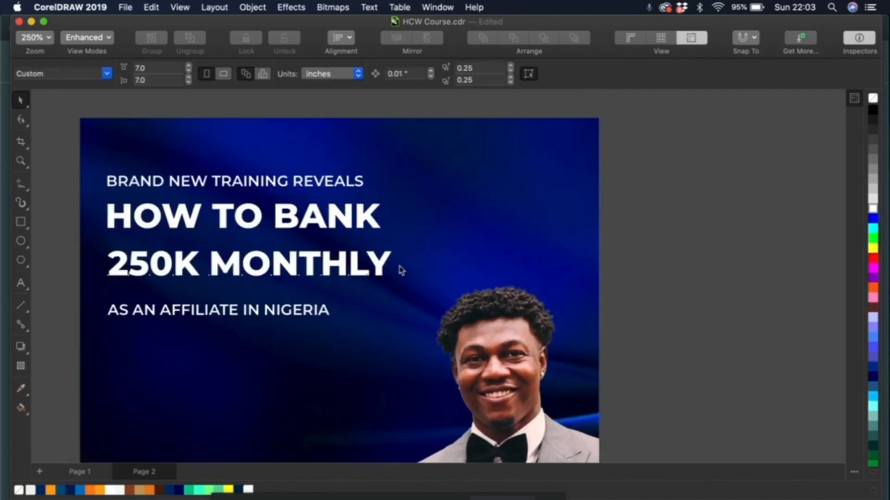
pyautogui.click(398, 260)
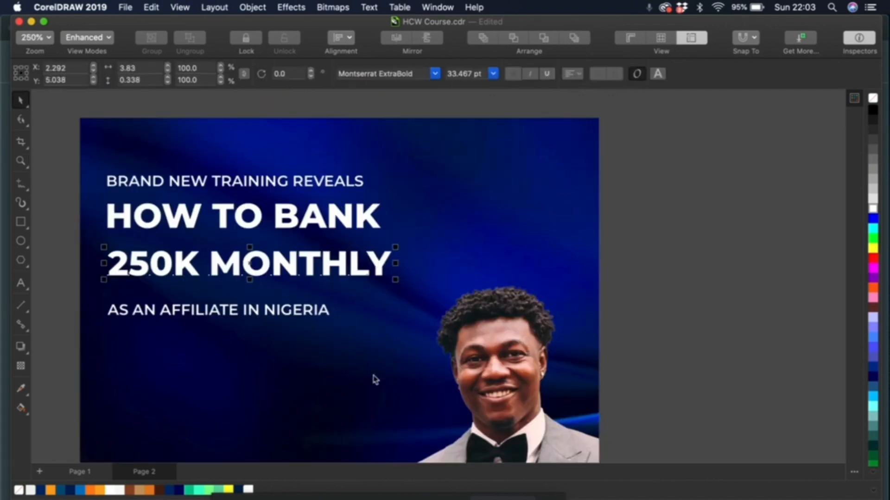
pyautogui.click(100, 490)
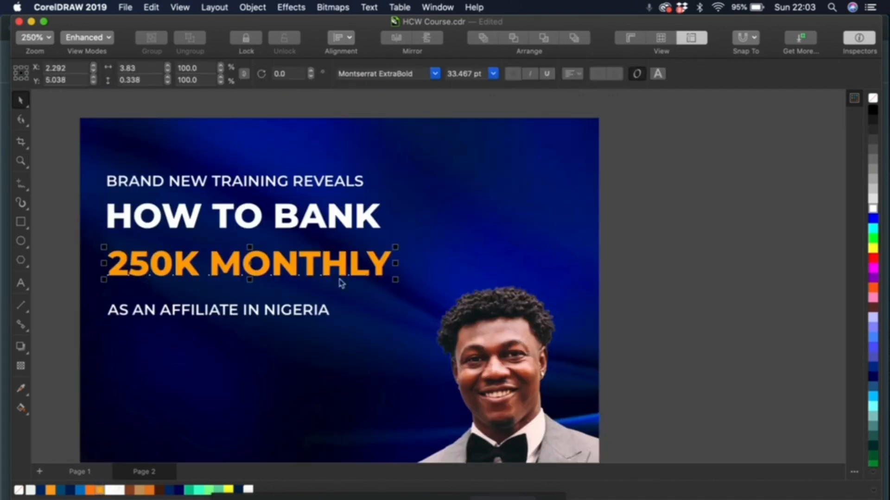
pyautogui.scroll(-5, 876, 257)
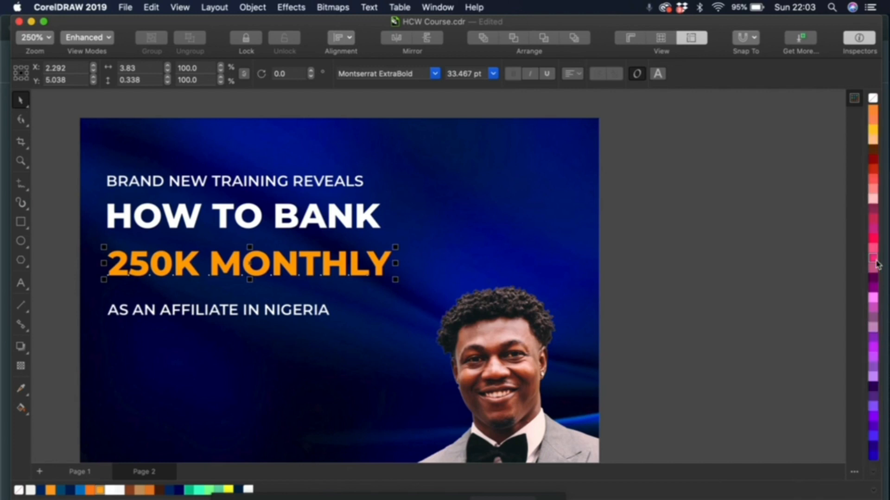
pyautogui.click(871, 138)
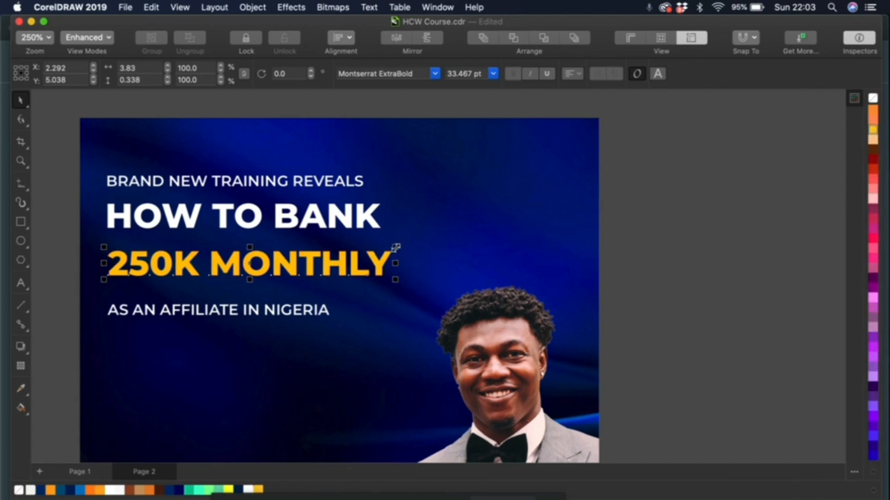
# - Enlarge "250K MONTHLY" to about 51.4 pt and scale "HOW TO BANK" up just above it
pyautogui.moveTo(396, 248); pyautogui.dragTo(551, 198)
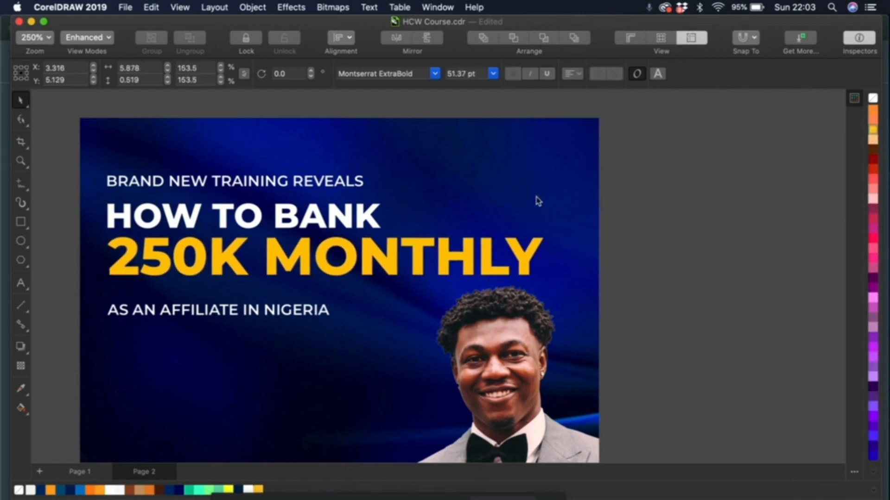
pyautogui.click(370, 223)
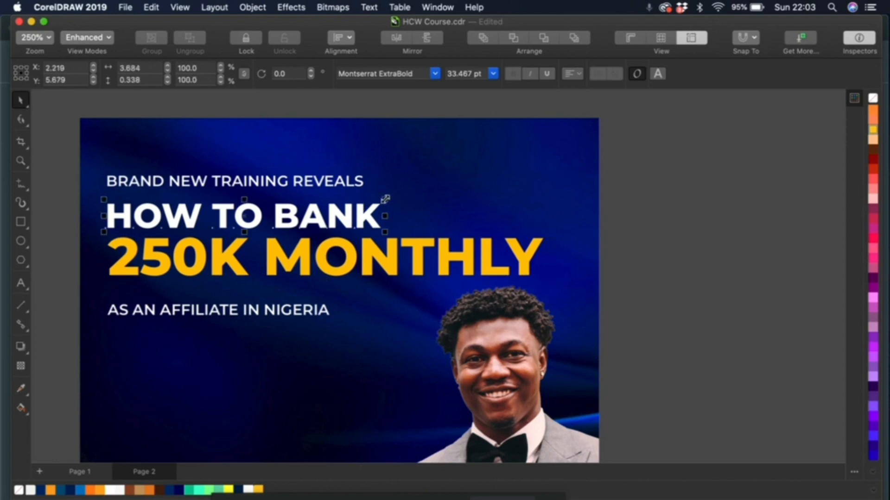
pyautogui.moveTo(384, 201); pyautogui.dragTo(453, 181)
# - Scale "HOW TO BANK" and "250K MONTHLY" together to about 5.46 inches wide and move them to about X 3.17, Y 5.40
pyautogui.click(413, 240)
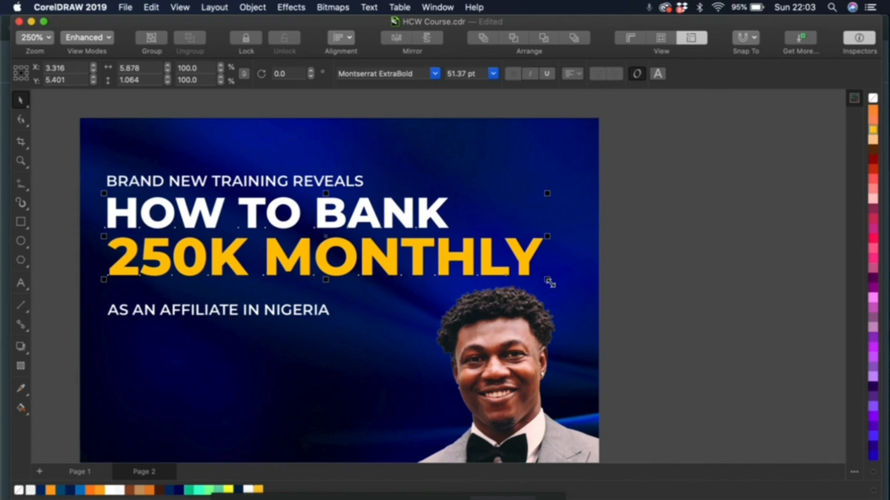
pyautogui.moveTo(550, 283); pyautogui.dragTo(519, 277)
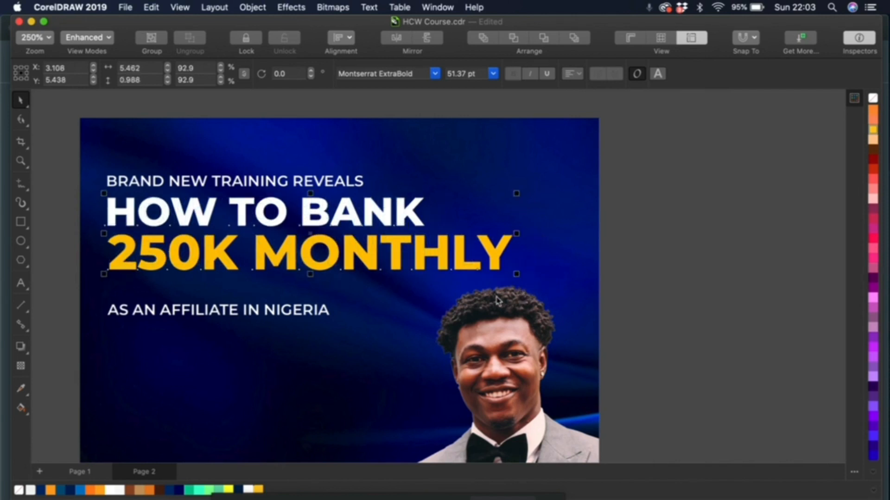
pyautogui.click(477, 268)
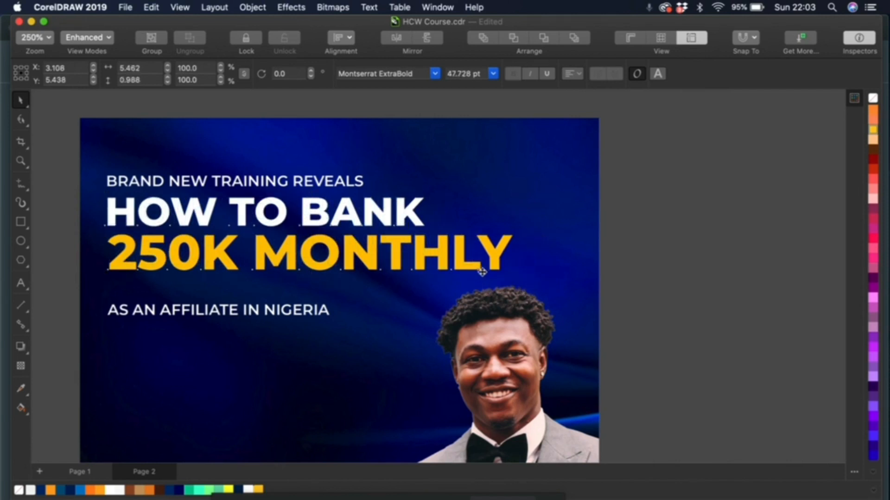
pyautogui.moveTo(482, 272); pyautogui.dragTo(484, 274)
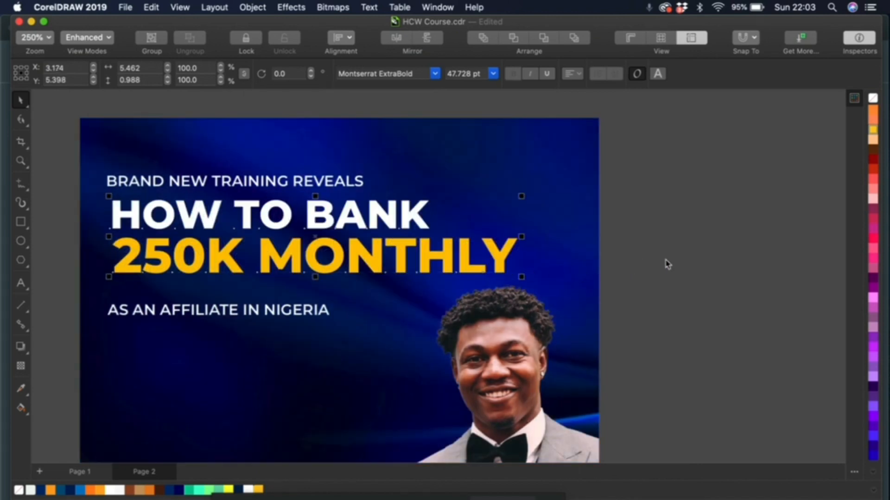
# - Tighten the letter spacing of "250K MONTHLY" and "HOW TO BANK" with the Shape tool
pyautogui.click(21, 119)
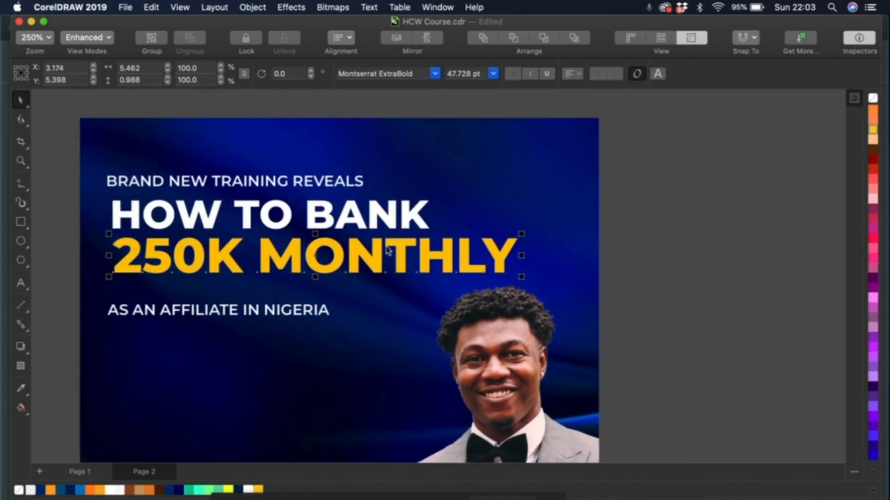
pyautogui.moveTo(520, 279); pyautogui.dragTo(508, 278)
pyautogui.click(411, 216)
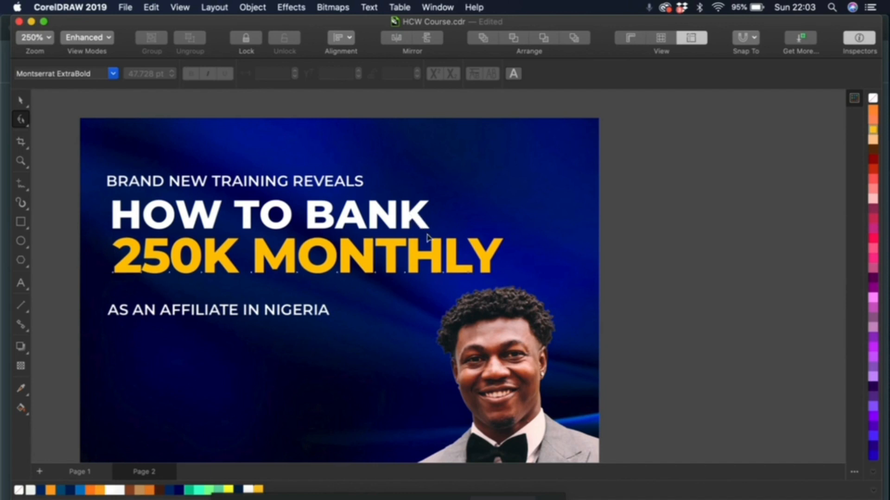
pyautogui.click(428, 234)
pyautogui.moveTo(435, 233); pyautogui.dragTo(429, 233)
pyautogui.press('space')
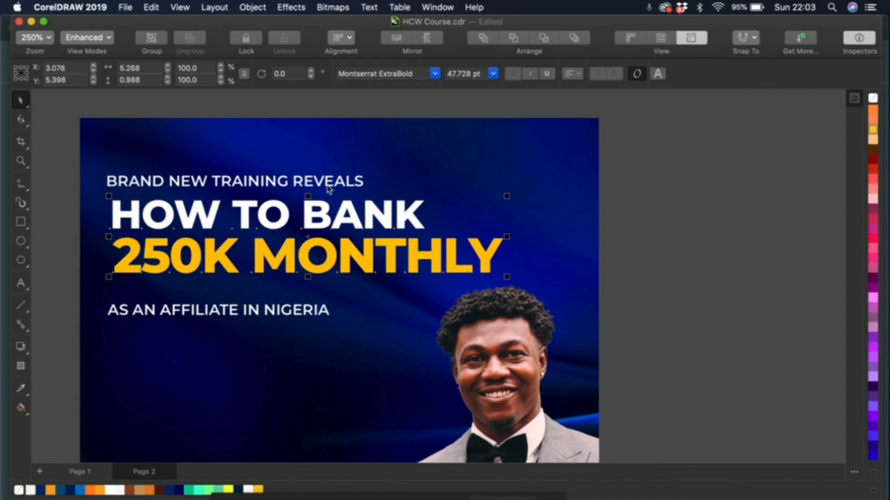
# - Shrink "BRAND NEW TRAINING REVEALS" to about 13.5 pt and widen its letter spacing with the Shape tool
pyautogui.click(359, 182)
pyautogui.moveTo(368, 184); pyautogui.dragTo(349, 184)
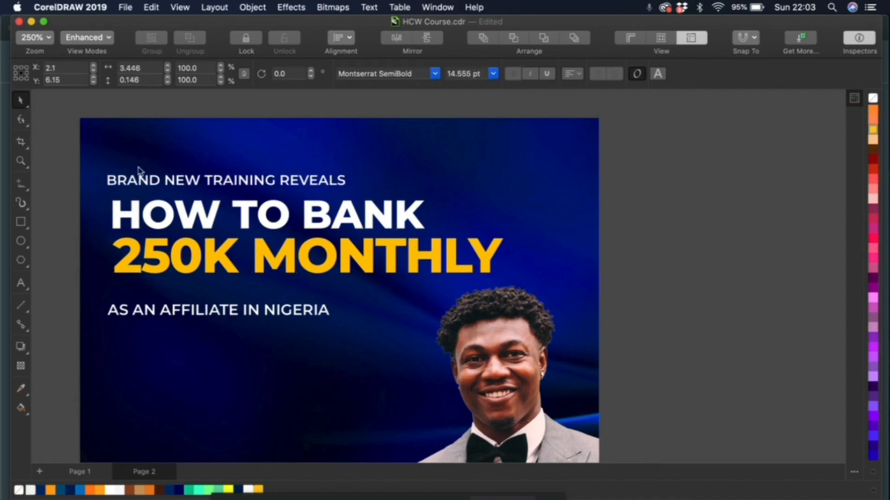
pyautogui.press('space')
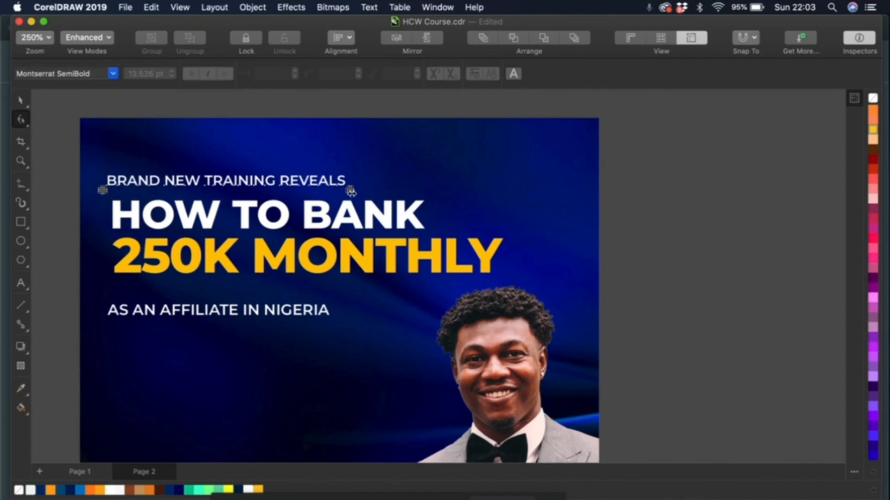
pyautogui.moveTo(351, 190); pyautogui.dragTo(380, 190)
pyautogui.press('space')
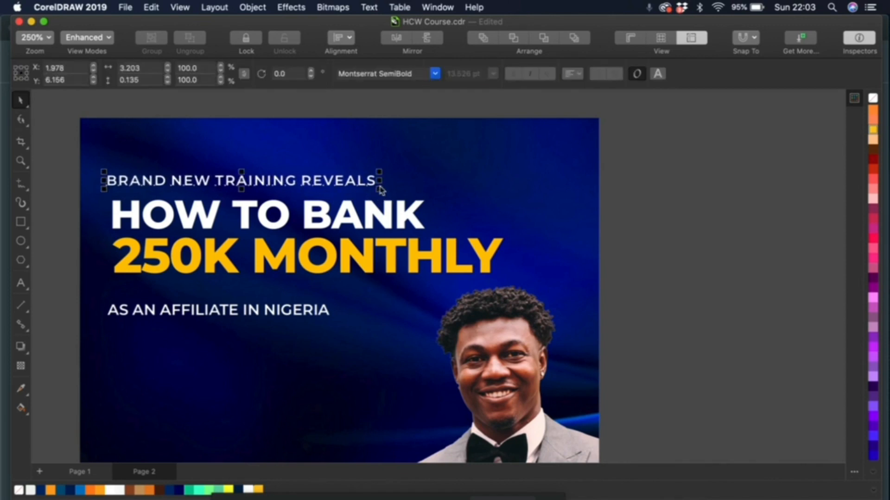
# - Nudge "BRAND NEW TRAINING REVEALS" down to about Y 6.13 and left-align it with "HOW TO BANK"
pyautogui.press('Down')
pyautogui.press('Down')
pyautogui.press('Down')
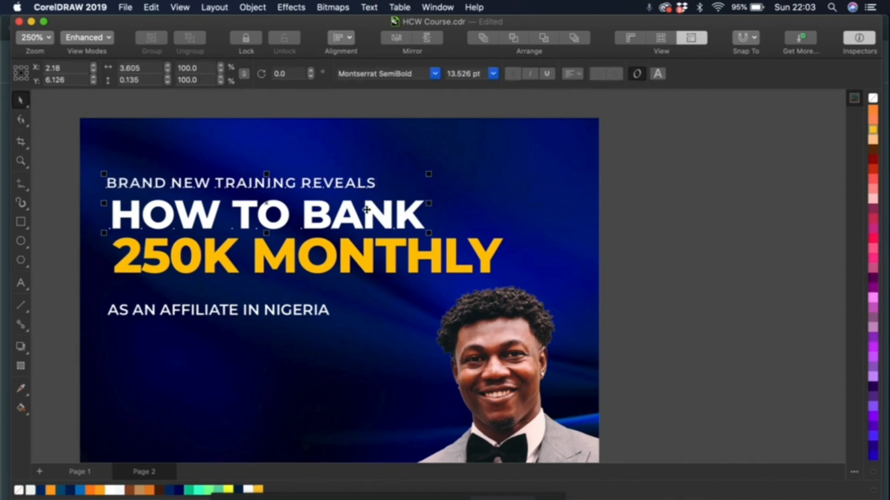
pyautogui.keyDown('shift'); pyautogui.click(365, 215); pyautogui.keyUp('shift')
pyautogui.press('l')
# - Scale the upper three text lines together to about 5.35 inches wide and move them slightly right
pyautogui.moveTo(75, 156); pyautogui.dragTo(495, 207)
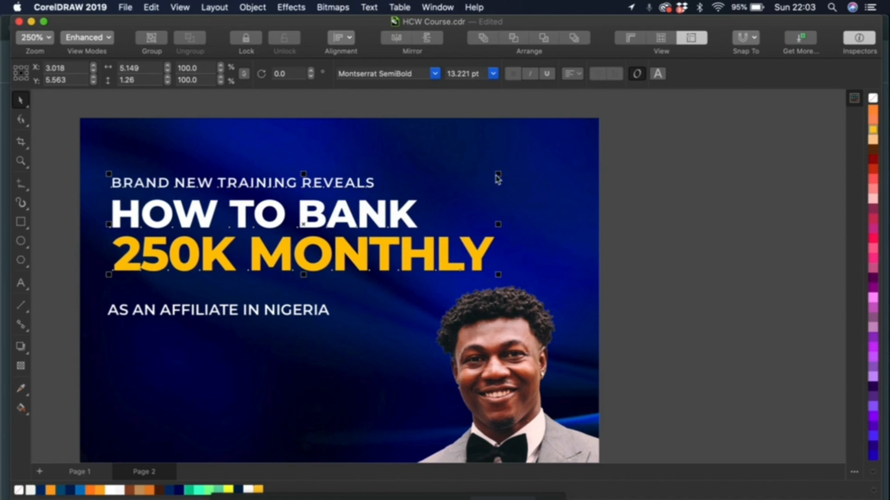
pyautogui.moveTo(498, 175)
pyautogui.mouseDown()
pyautogui.moveTo(513, 164)
pyautogui.moveTo(516, 178)
pyautogui.moveTo(513, 171)
pyautogui.mouseUp()
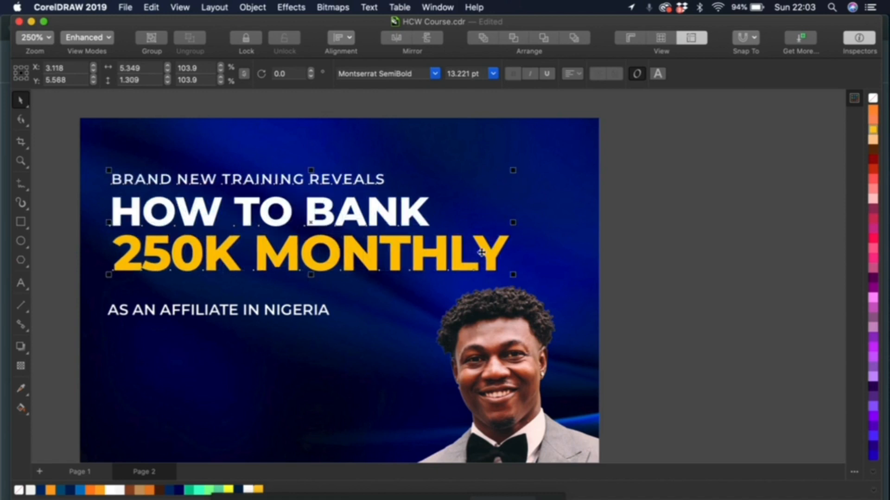
pyautogui.moveTo(485, 249); pyautogui.dragTo(492, 248)
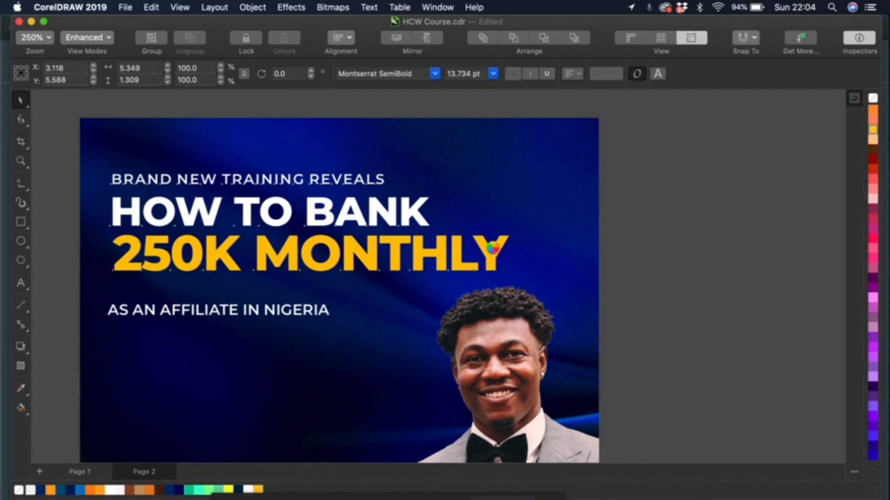
pyautogui.moveTo(492, 249); pyautogui.dragTo(495, 251)
# - Move "AS AN AFFILIATE IN NIGERIA" up to about X 2.32, Y 4.64 and fill it with the same golden yellow
pyautogui.hotkey('shift', 'F4')
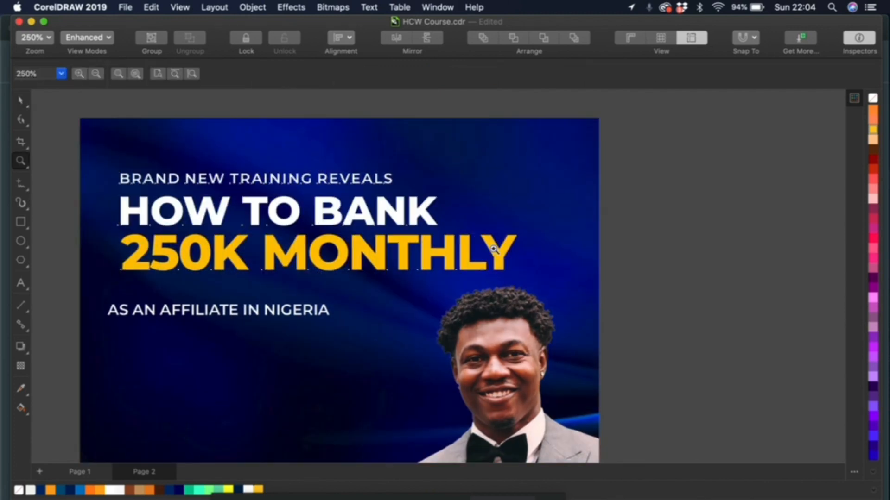
pyautogui.click(410, 232)
pyautogui.moveTo(409, 232); pyautogui.dragTo(433, 220)
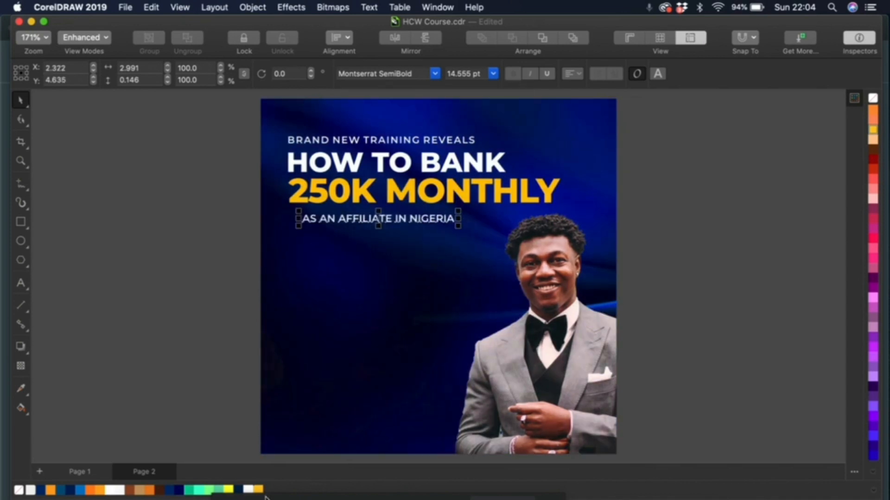
pyautogui.click(267, 496)
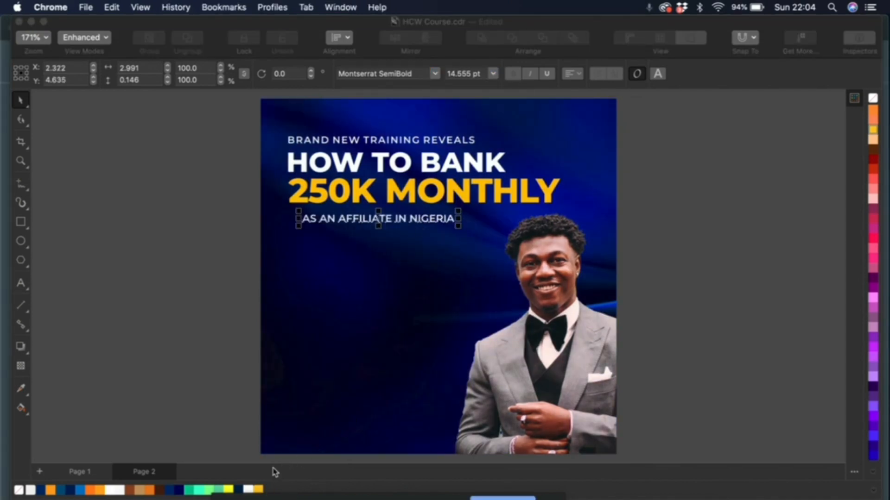
pyautogui.click(260, 490)
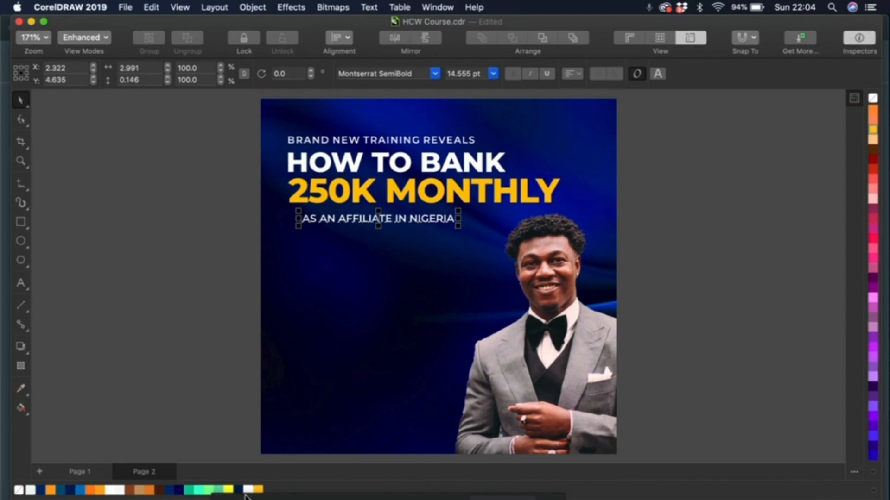
pyautogui.click(258, 491)
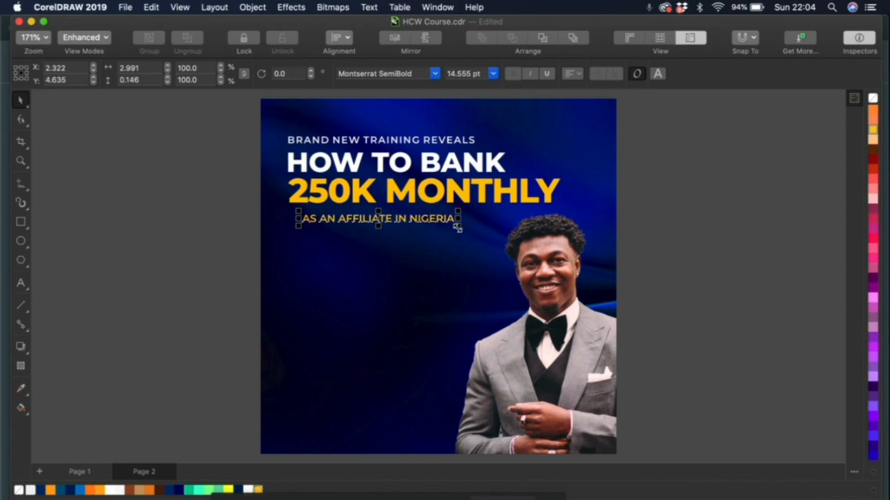
# - Enlarge "AS AN AFFILIATE IN NIGERIA" to about 17.6 pt and widen its letter spacing so it spans about 3.96 inches
pyautogui.moveTo(458, 227)
pyautogui.mouseDown()
pyautogui.moveTo(491, 243)
pyautogui.moveTo(511, 237)
pyautogui.moveTo(478, 217)
pyautogui.moveTo(470, 230)
pyautogui.mouseUp()
pyautogui.press('F10')
pyautogui.press('space')
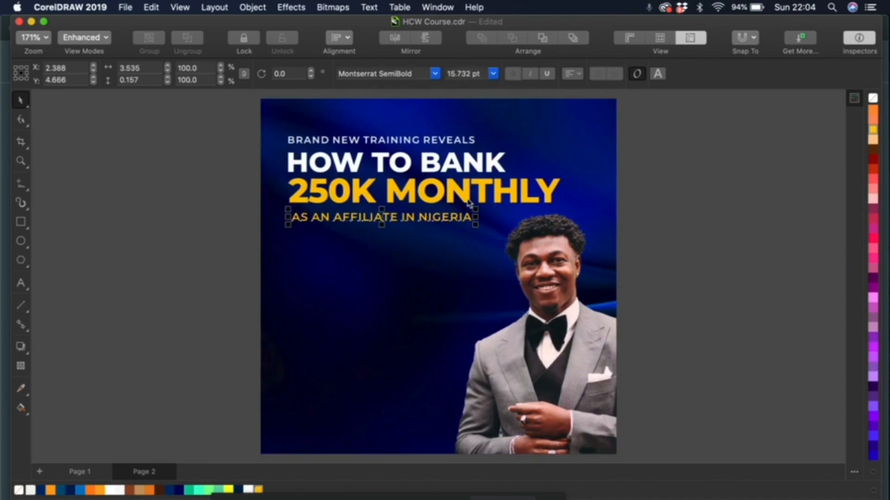
pyautogui.moveTo(470, 230); pyautogui.dragTo(491, 228)
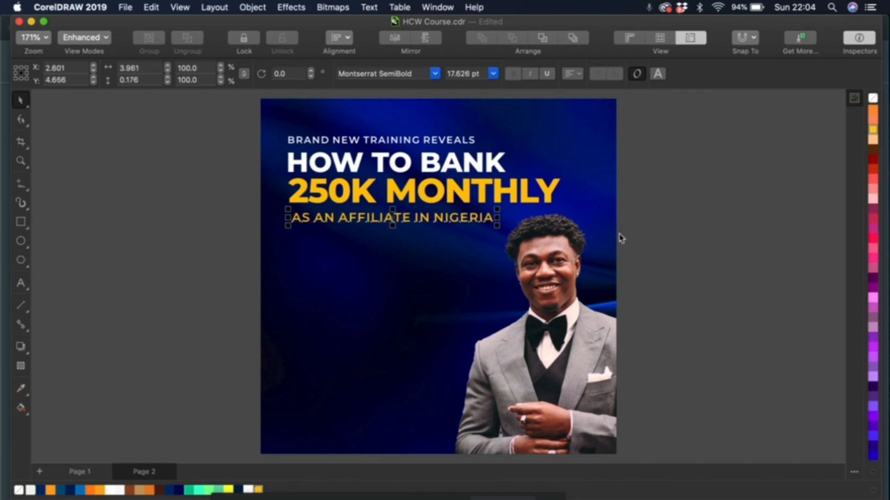
# - Move all four headline lines together slightly up and left to about X 3.23, Y 5.41
pyautogui.press('z')
pyautogui.press('F3')
pyautogui.press('F4')
pyautogui.moveTo(229, 125); pyautogui.dragTo(575, 271)
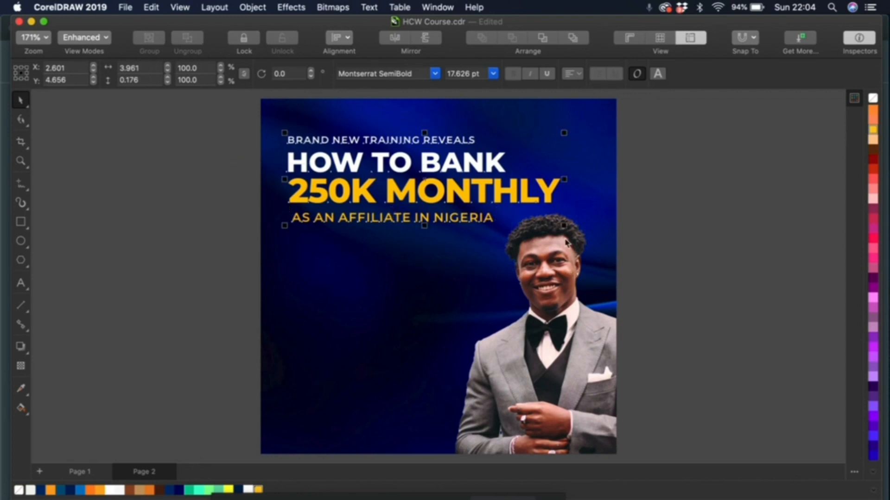
pyautogui.moveTo(543, 184); pyautogui.dragTo(543, 180)
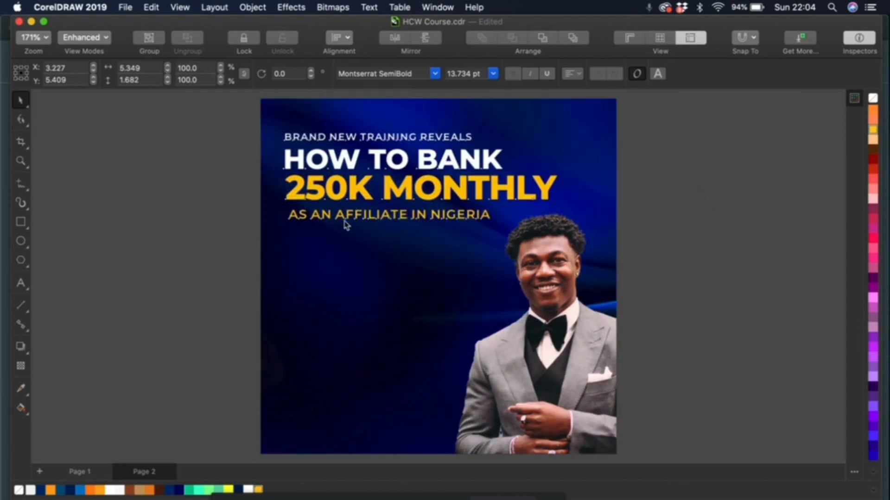
# - Duplicate "BRAND NEW TRAINING REVEALS" and place the copy below the headline at about X 2.48, Y 3.39
pyautogui.press('z')
pyautogui.moveTo(195, 121); pyautogui.dragTo(679, 396)
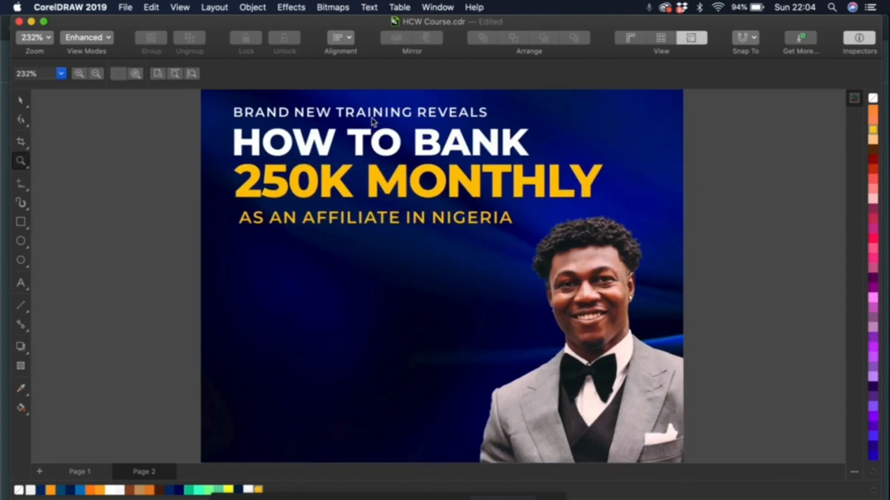
pyautogui.press('space')
pyautogui.click(371, 118)
pyautogui.press('super+d')
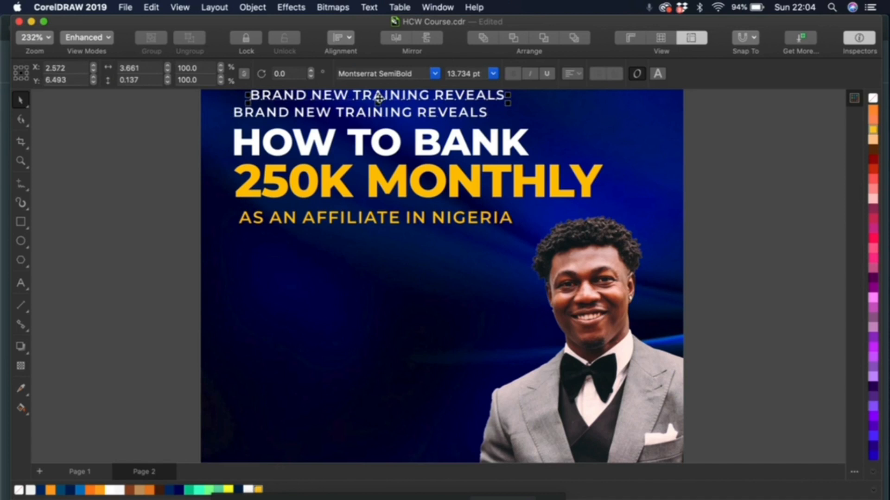
pyautogui.moveTo(375, 312); pyautogui.dragTo(376, 312)
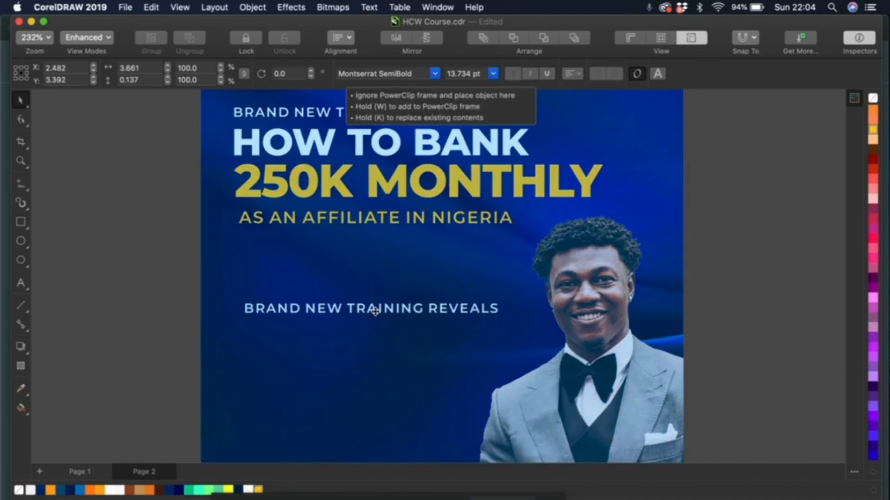
pyautogui.moveTo(254, 241); pyautogui.dragTo(254, 242)
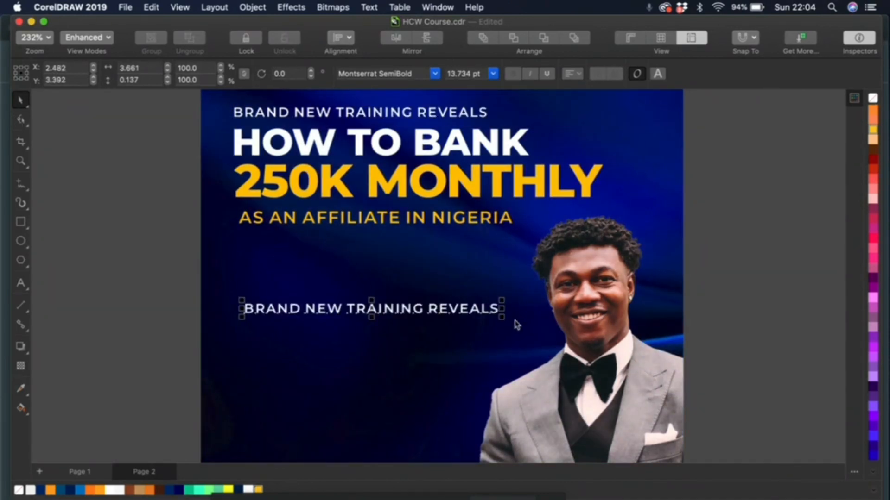
# - Tighten the copied line's letter spacing with the Shape tool to about 3.32 inches wide
pyautogui.click(20, 122)
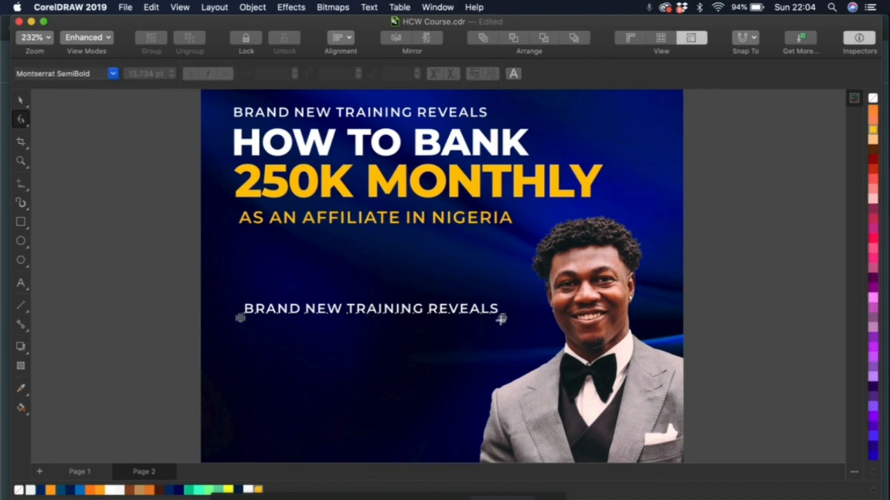
pyautogui.moveTo(501, 319); pyautogui.dragTo(477, 318)
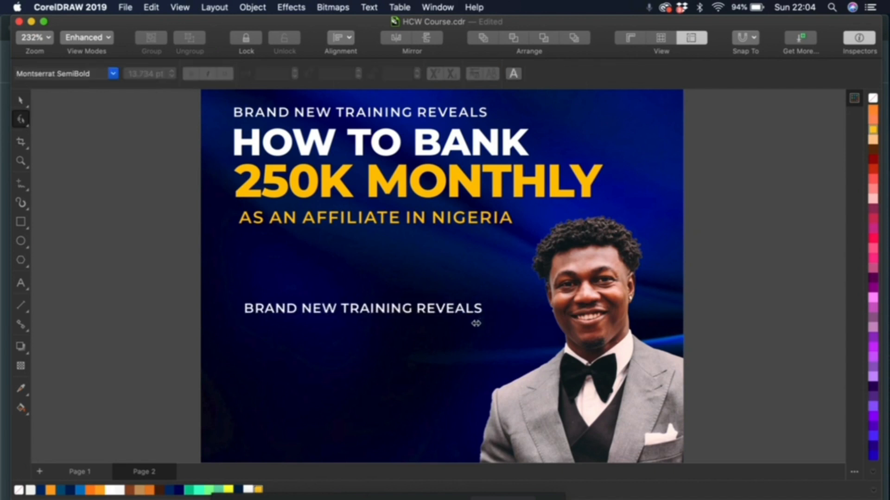
pyautogui.press('space')
# - Replace the copied line's text with "As a"
pyautogui.doubleClick(455, 310)
pyautogui.write('As A')
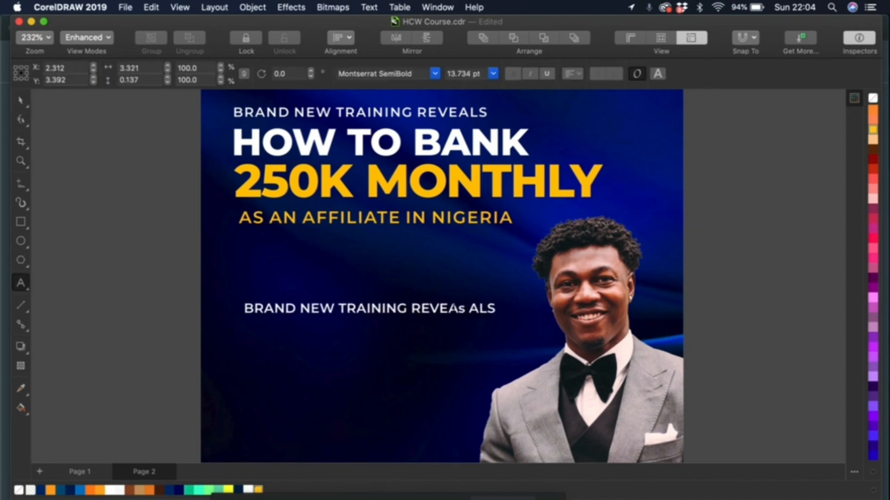
pyautogui.press('super+a')
pyautogui.write('As')
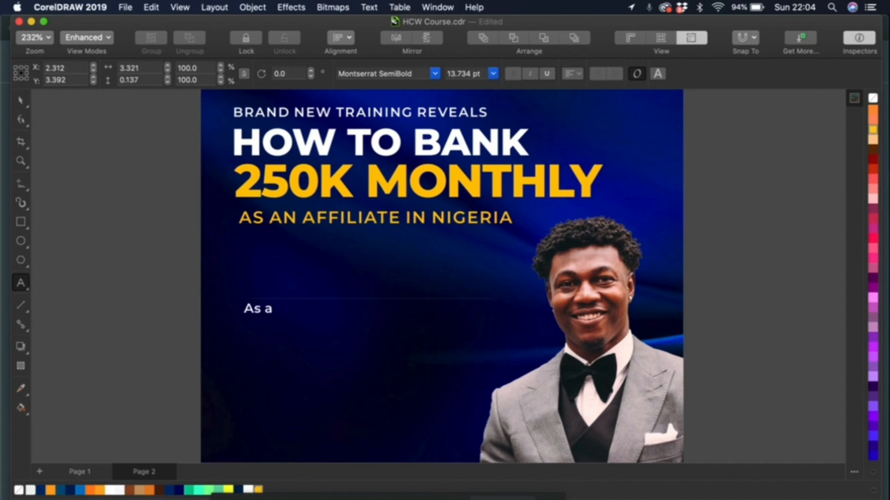
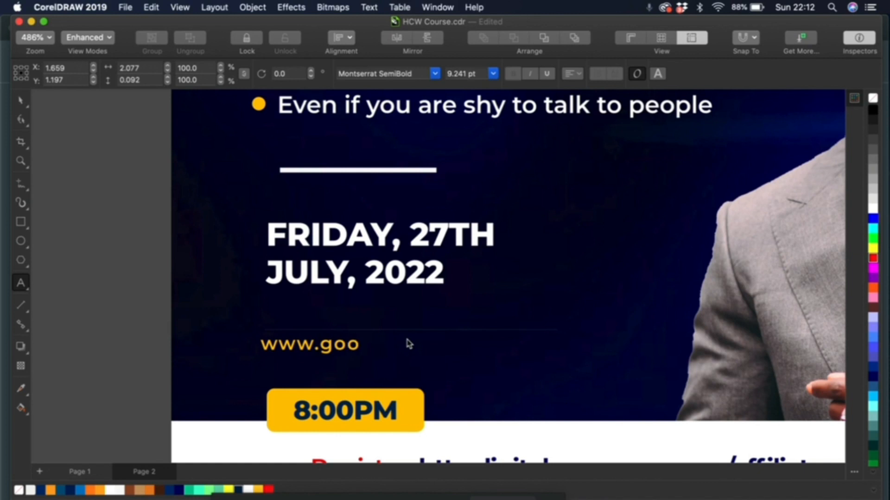
pyautogui.write('le,')
pyautogui.press('BackSpace')
pyautogui.write('meet')
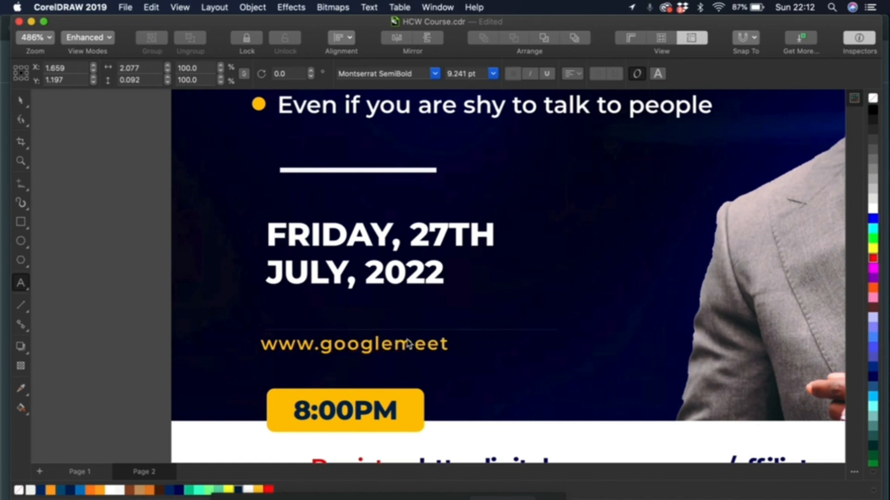
pyautogui.press('super+a')
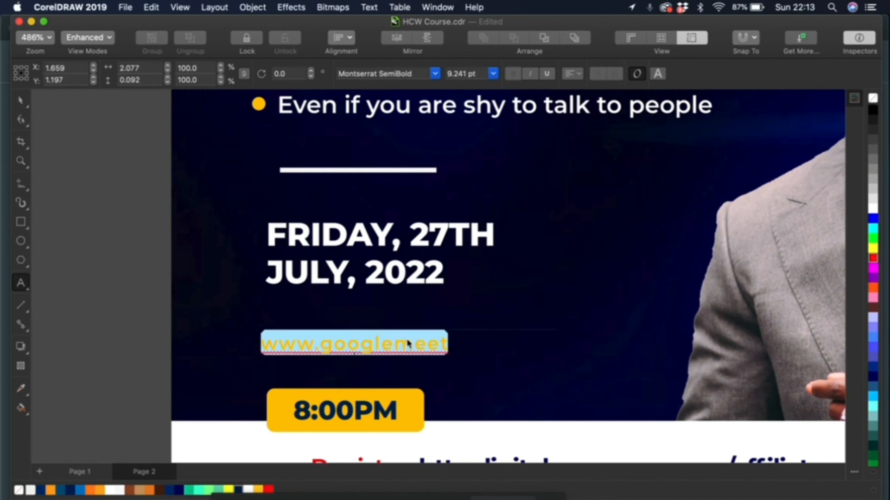
pyautogui.write('google')
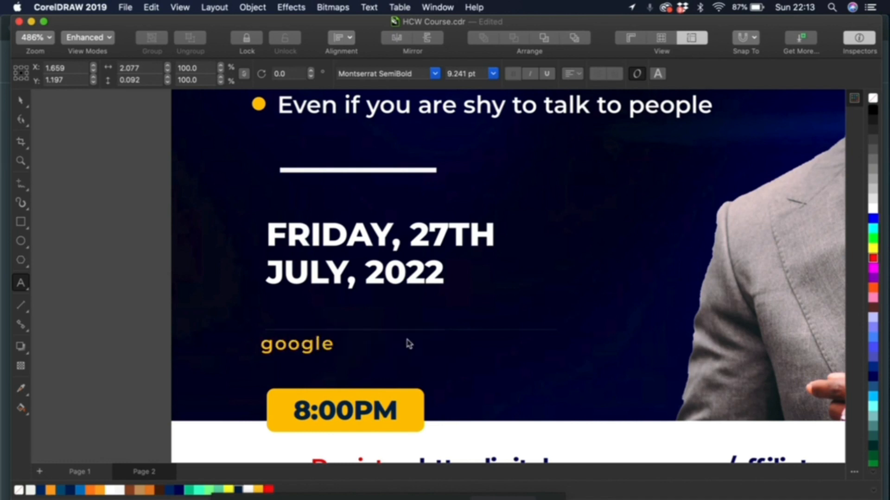
pyautogui.write('meet')
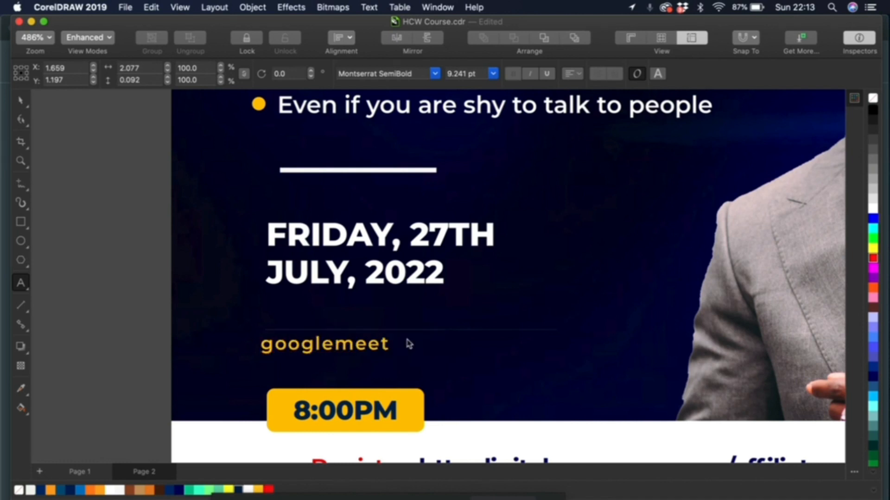
pyautogui.press('super+a')
pyautogui.write('www')
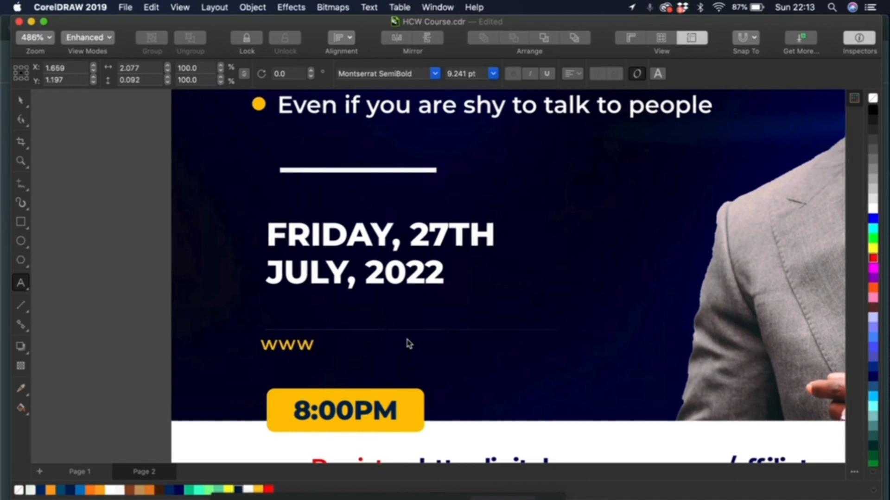
pyautogui.write(',google')
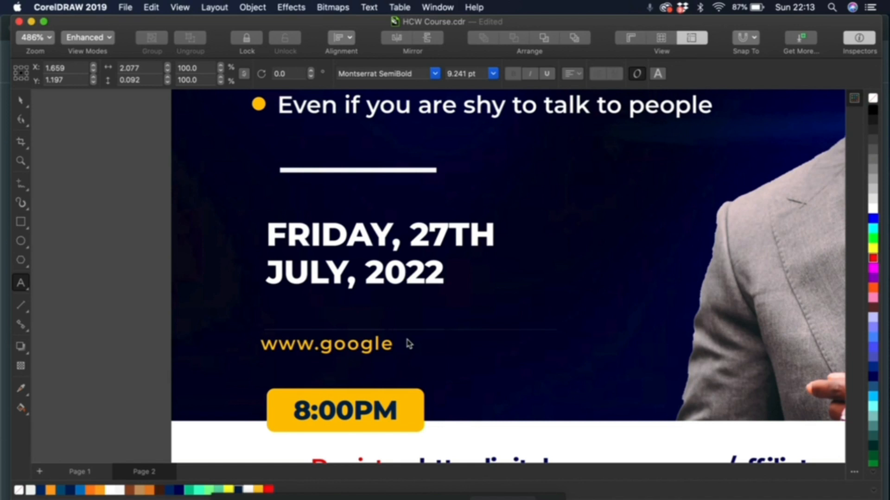
pyautogui.write('meet/')
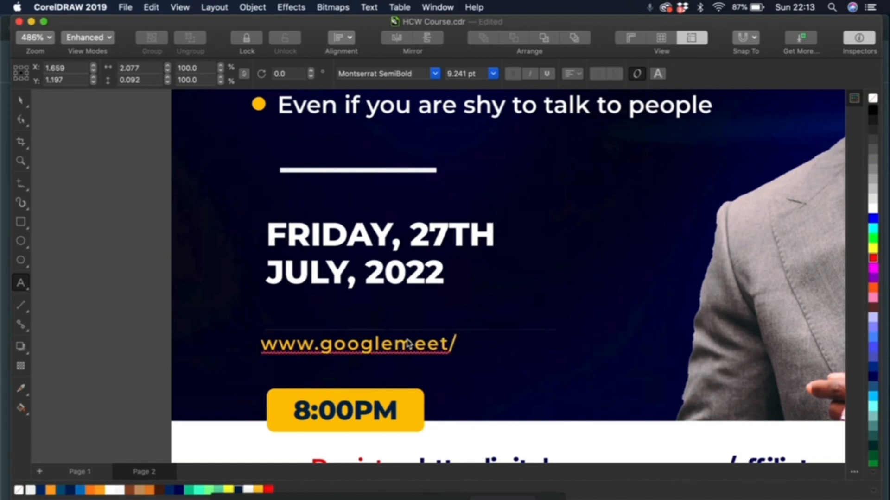
pyautogui.write('digi')
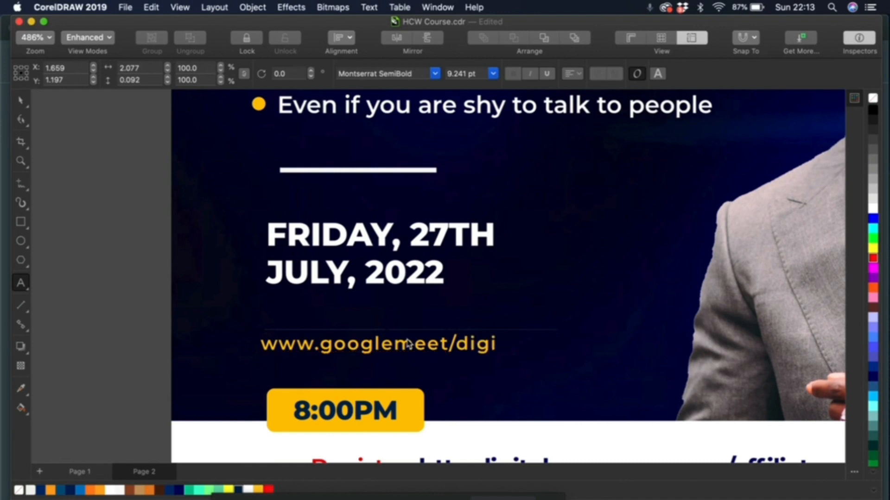
pyautogui.write('talmoney')
# - Shrink the web address to about 7.8 pt, tighten its letter spacing to about 1.78 inches wide and place it just under the date
pyautogui.click(21, 100)
pyautogui.moveTo(603, 358); pyautogui.dragTo(548, 366)
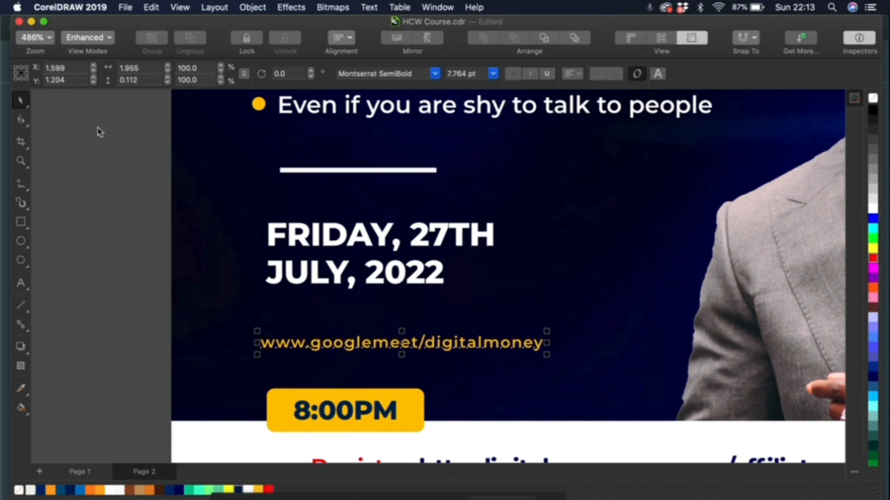
pyautogui.click(28, 127)
pyautogui.click(68, 117)
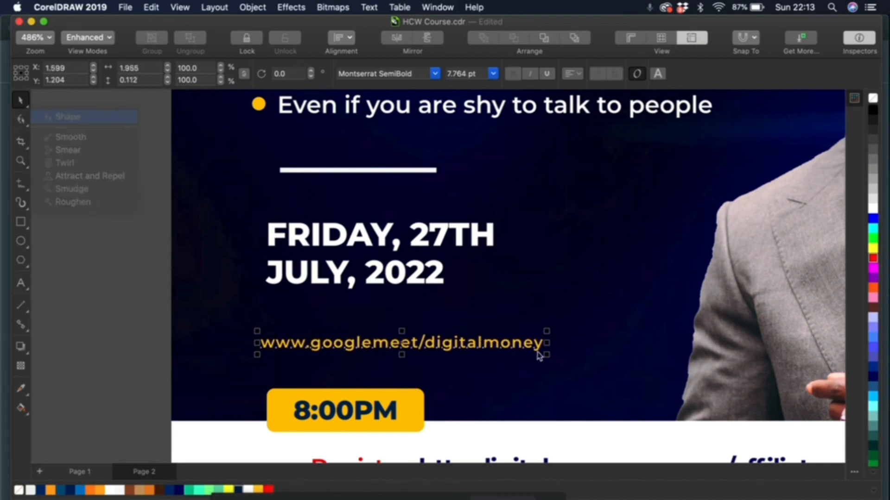
pyautogui.moveTo(547, 355); pyautogui.dragTo(517, 317)
# - Move the yellow 8:00PM badge with its text up to sit just beneath the web address
pyautogui.press('space')
pyautogui.moveTo(141, 368); pyautogui.dragTo(459, 440)
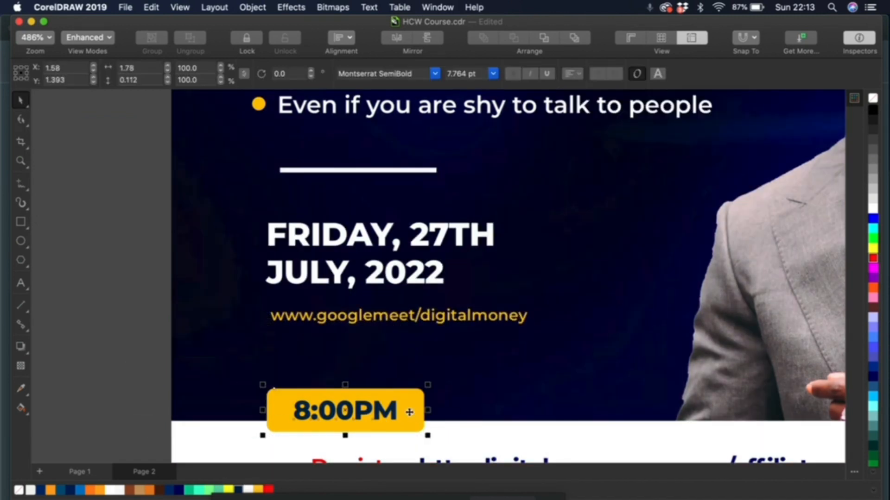
pyautogui.moveTo(407, 384); pyautogui.dragTo(414, 344)
# - Fill the web address with white and raise it closer to the date, to about Y 1.45
pyautogui.click(412, 323)
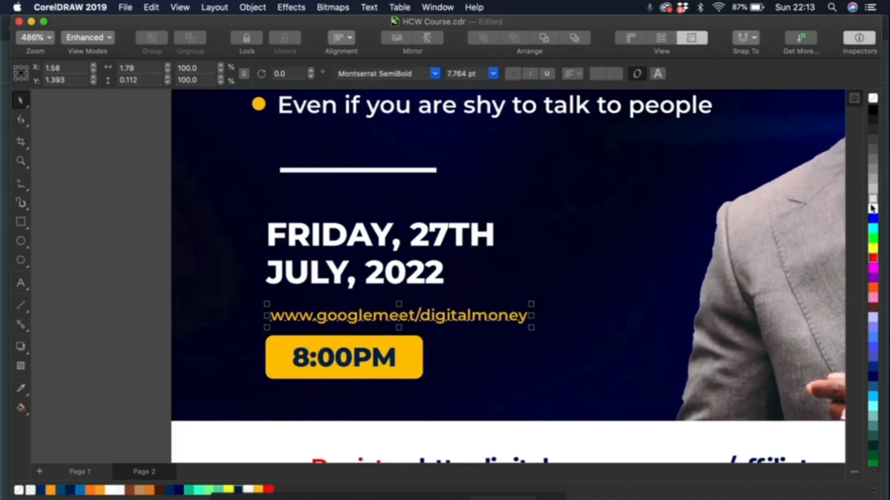
pyautogui.press('z')
pyautogui.rightClick(571, 284)
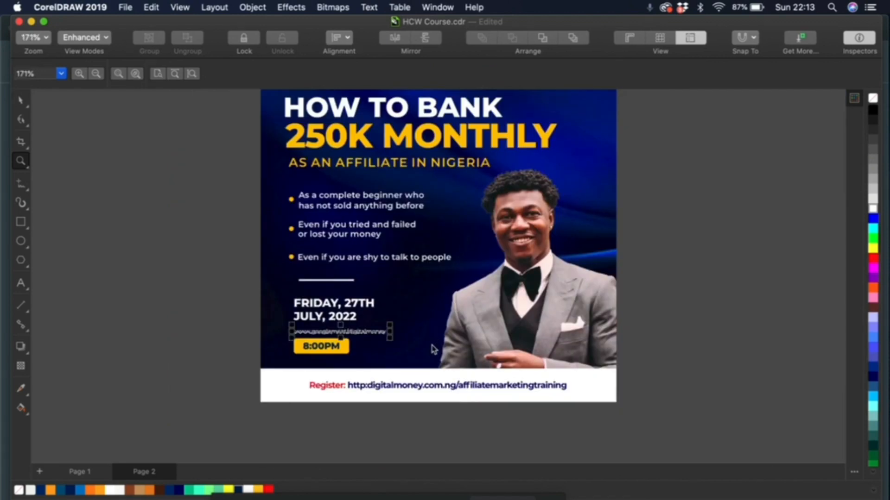
pyautogui.press('space')
pyautogui.moveTo(371, 332); pyautogui.dragTo(371, 331)
# - Group the 8:00PM text with its yellow badge and nudge the group down to about Y 1.07
pyautogui.press('z')
pyautogui.moveTo(216, 274); pyautogui.dragTo(508, 368)
pyautogui.press('space')
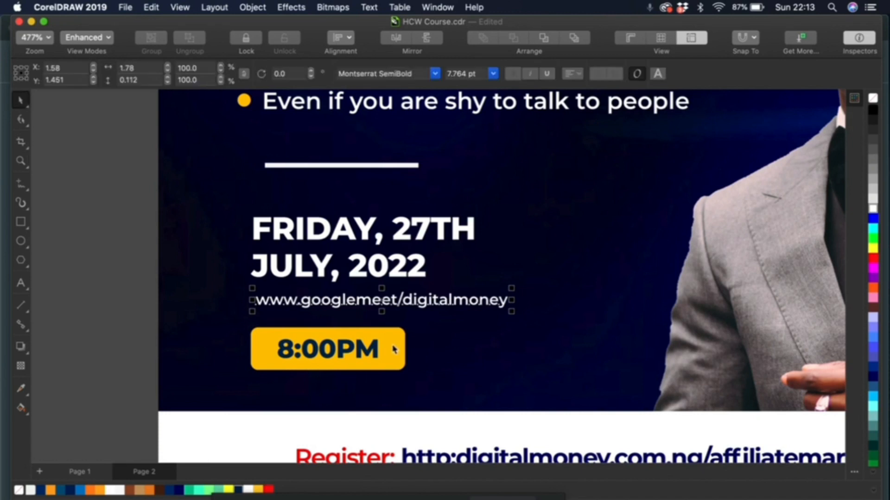
pyautogui.click(378, 353)
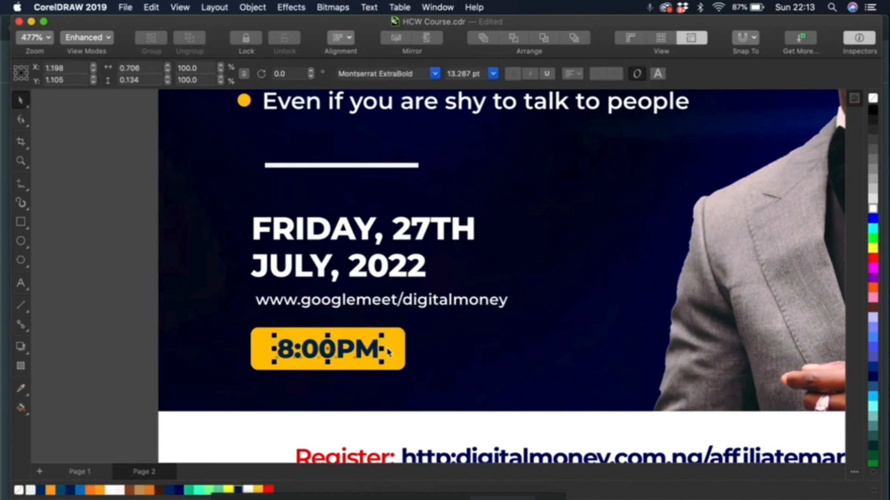
pyautogui.keyDown('shift'); pyautogui.click(389, 349); pyautogui.keyUp('shift')
pyautogui.press('super+g')
pyautogui.press('Down')
pyautogui.press('Down')
pyautogui.press('Down')
pyautogui.press('Down')
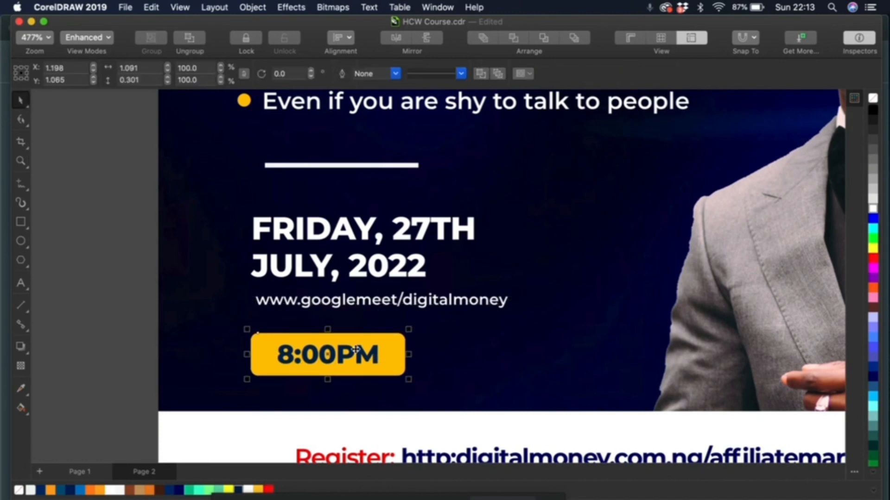
# - Nudge the white web address down slightly, between the date and the 8:00PM badge
pyautogui.click(403, 304)
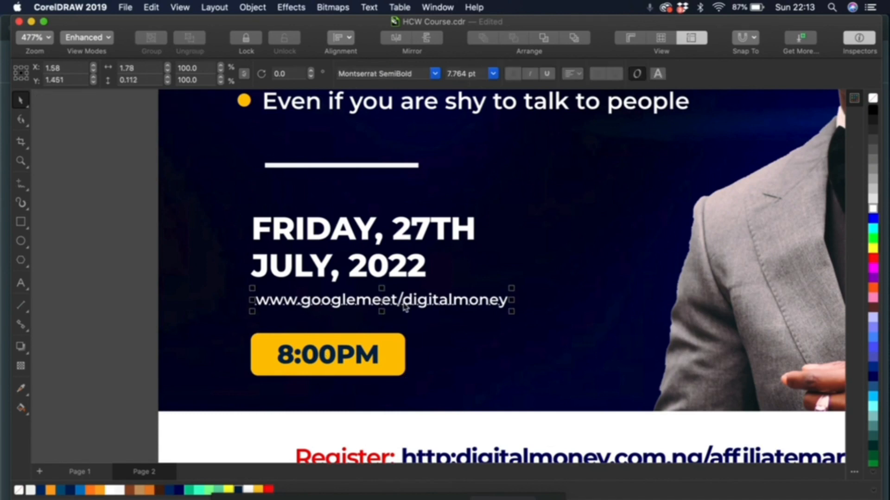
pyautogui.press('Down')
pyautogui.press('Down')
# - Switch to Chrome, search Google Images for "google meet icon" and open the Iconfinder Google Meet icon's preview
pyautogui.press('super+Tab')
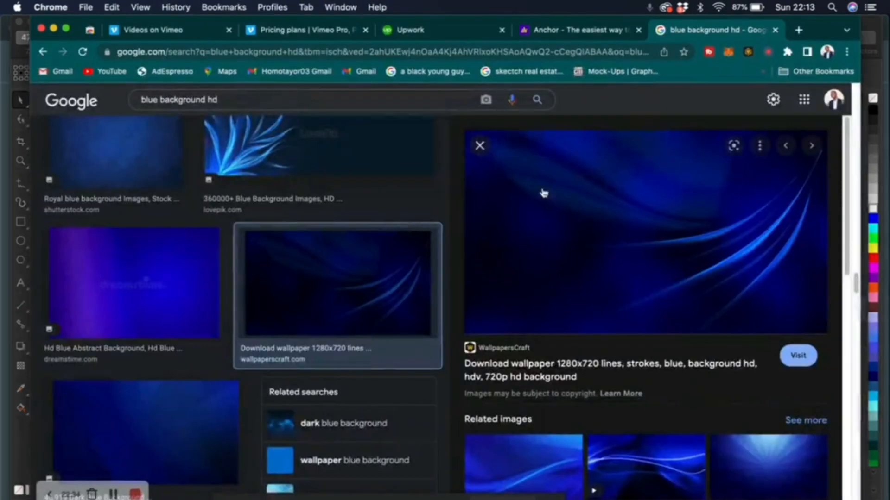
pyautogui.moveTo(221, 100); pyautogui.dragTo(143, 100)
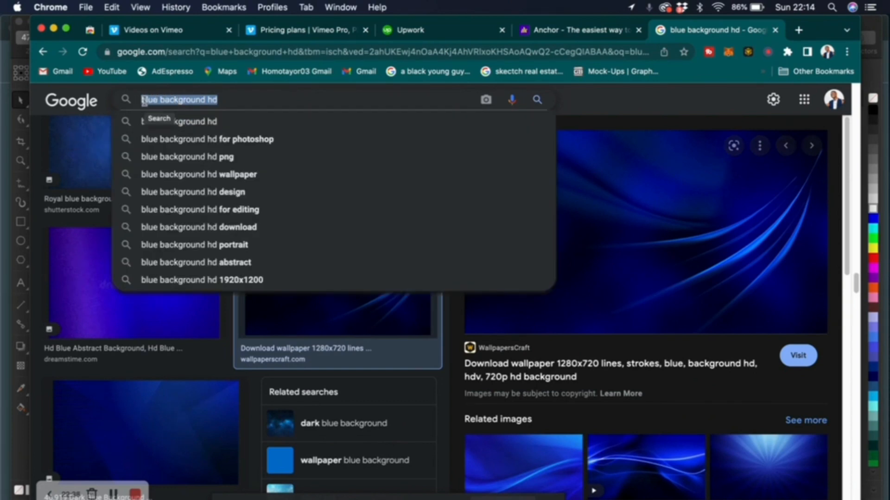
pyautogui.write('google meet ico')
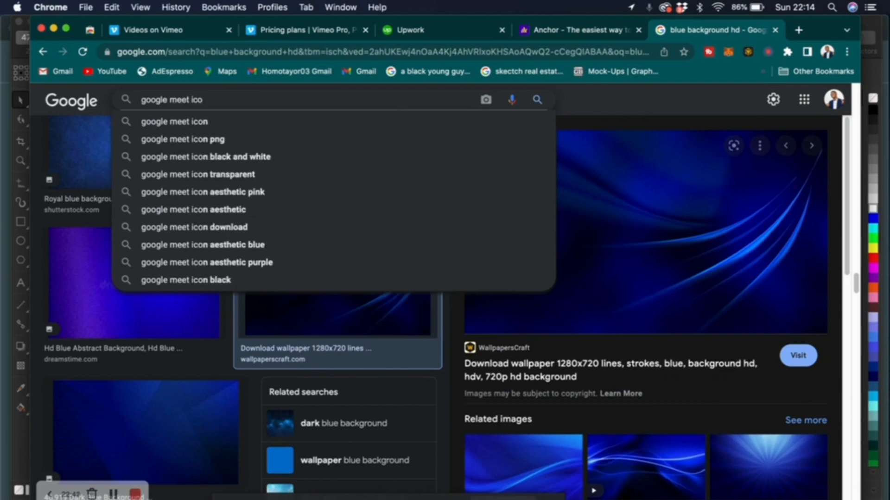
pyautogui.write('n')
pyautogui.press('Return')
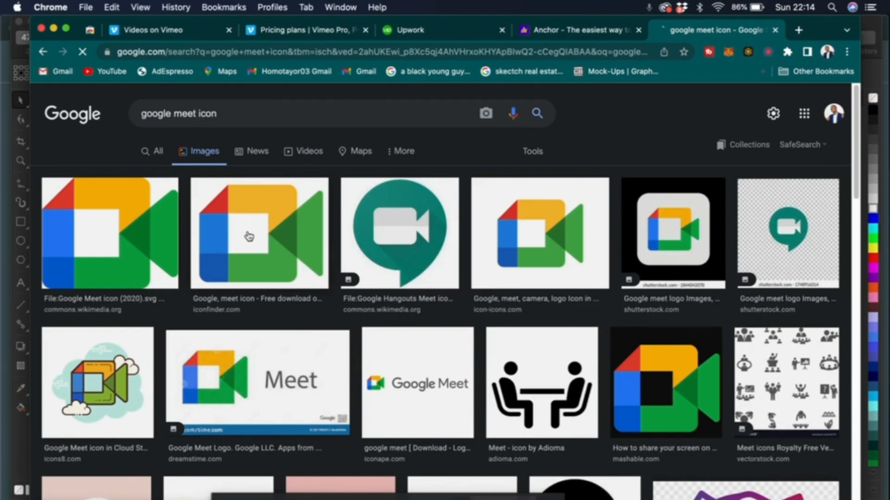
pyautogui.click(247, 235)
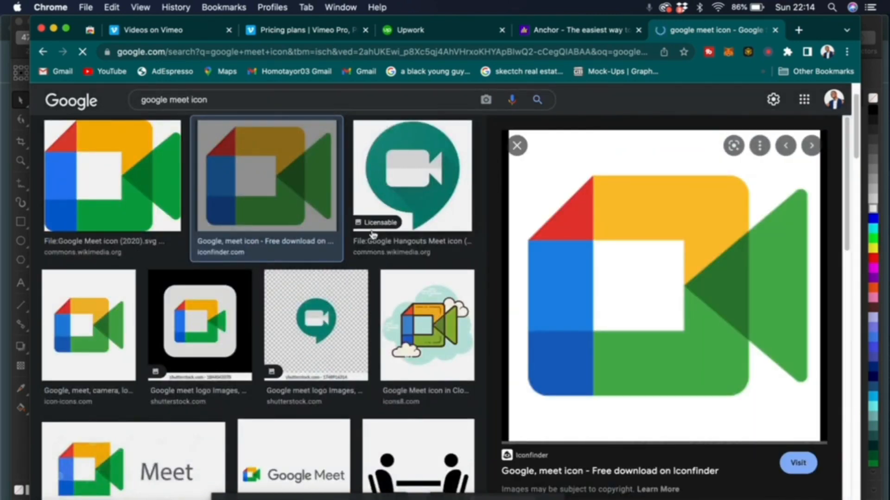
# - Copy the previewed Google Meet icon image, switch to CorelDRAW and paste it into the ad
pyautogui.rightClick(613, 268)
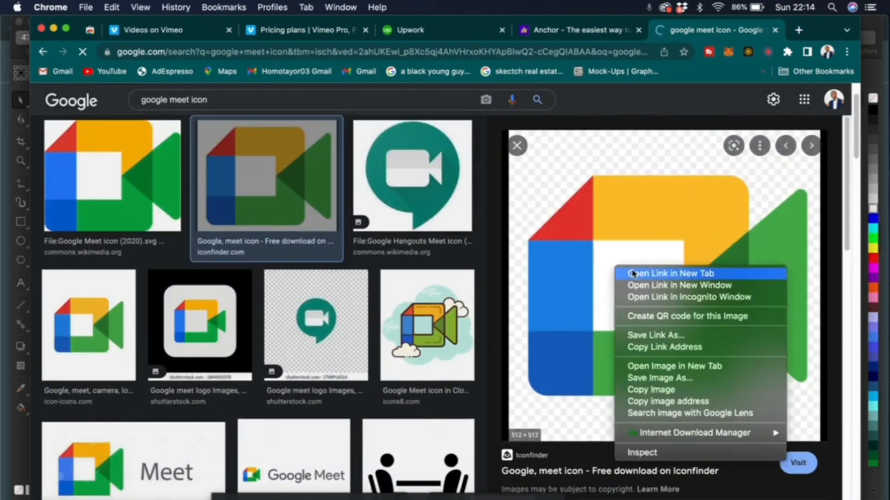
pyautogui.click(700, 395)
pyautogui.press('super+Tab')
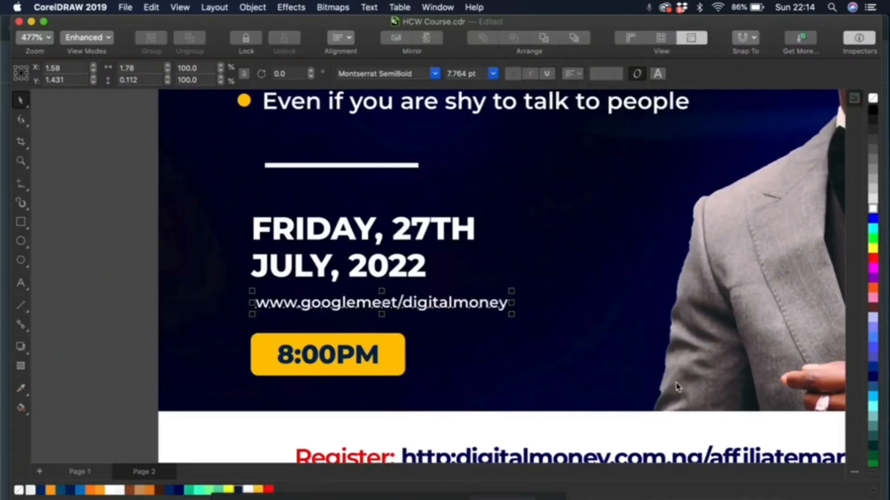
pyautogui.press('super+v')
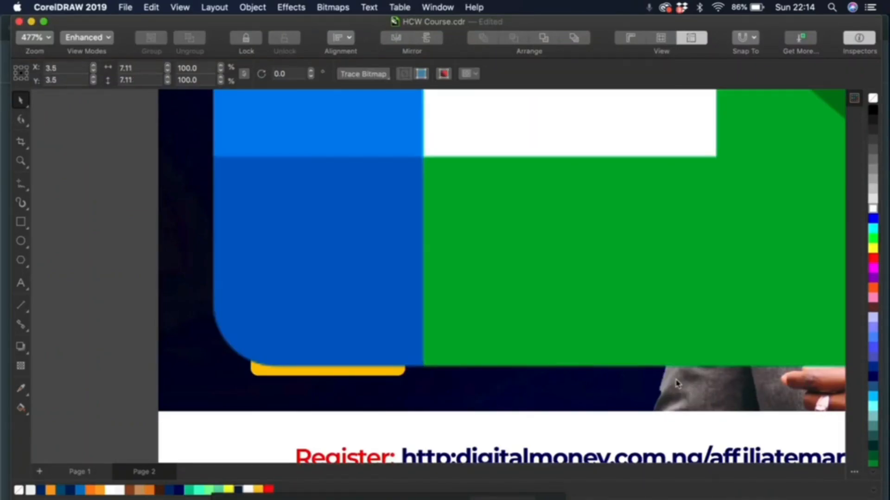
# - Shrink the pasted Google Meet icon to roughly text height and place it just before the web address
pyautogui.hotkey('shift', 'F2')
pyautogui.moveTo(620, 92); pyautogui.dragTo(552, 268)
pyautogui.moveTo(438, 278); pyautogui.dragTo(294, 376)
pyautogui.press('z')
pyautogui.moveTo(234, 333); pyautogui.dragTo(447, 408)
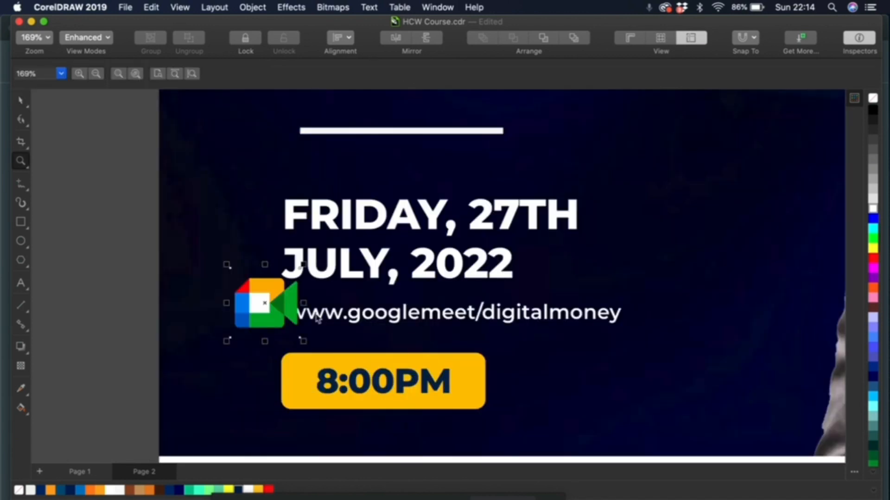
pyautogui.press('space')
pyautogui.moveTo(302, 340); pyautogui.dragTo(284, 328)
# - Group the Meet icon with the web address and align the group with the left edge of the JULY, 2022 date text
pyautogui.keyDown('shift'); pyautogui.click(291, 317); pyautogui.keyUp('shift')
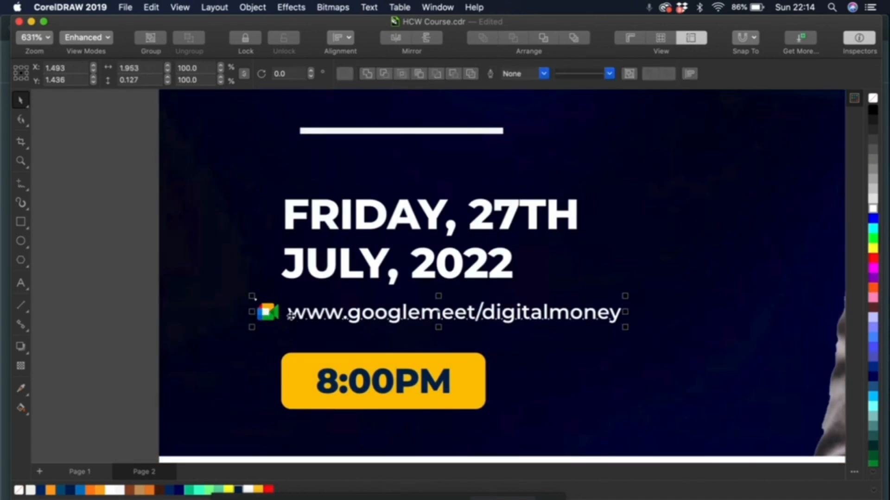
pyautogui.keyDown('shift'); pyautogui.click(381, 271); pyautogui.keyUp('shift')
pyautogui.press('l')
pyautogui.click(101, 323)
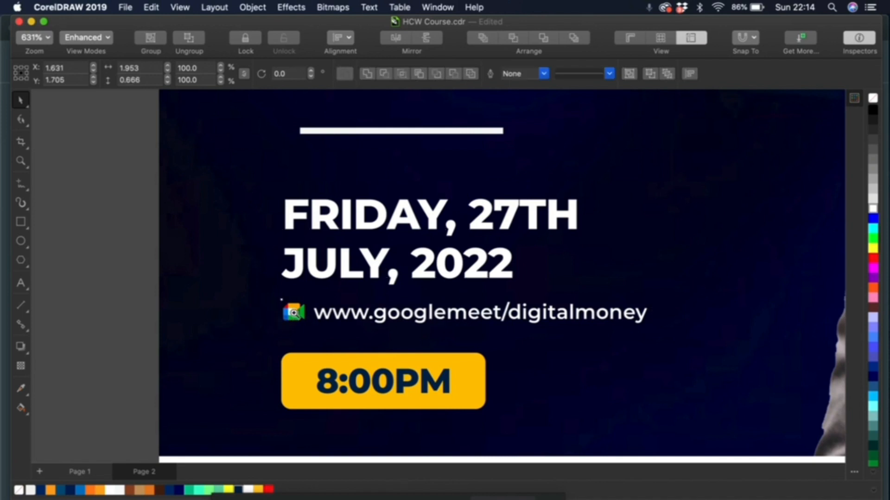
pyautogui.press('F4')
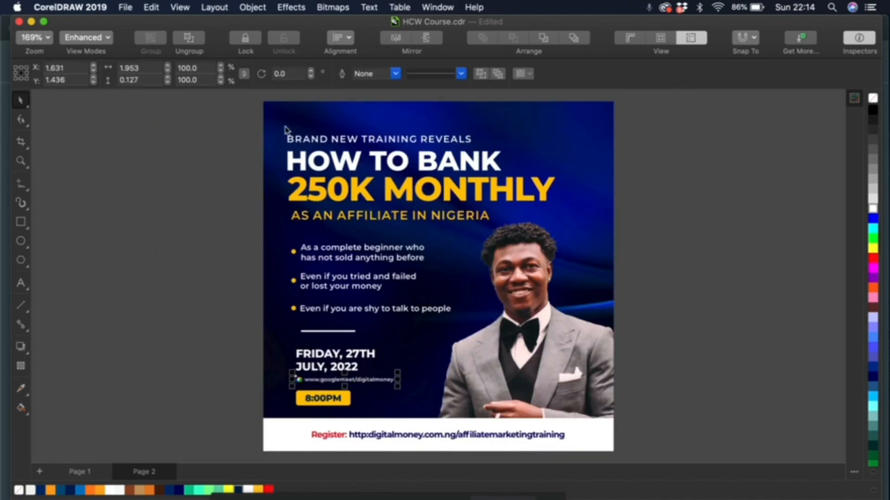
pyautogui.click(244, 393)
pyautogui.click(234, 130)
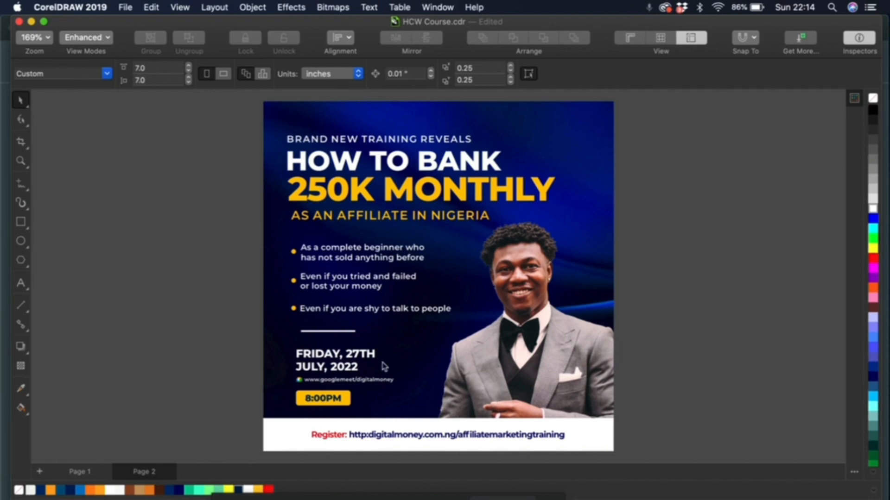
# - Scale the suited man's photo down to about 3.77 by 4.5 inches and raise it to show his folded hands
pyautogui.scroll(2, 672, 389)
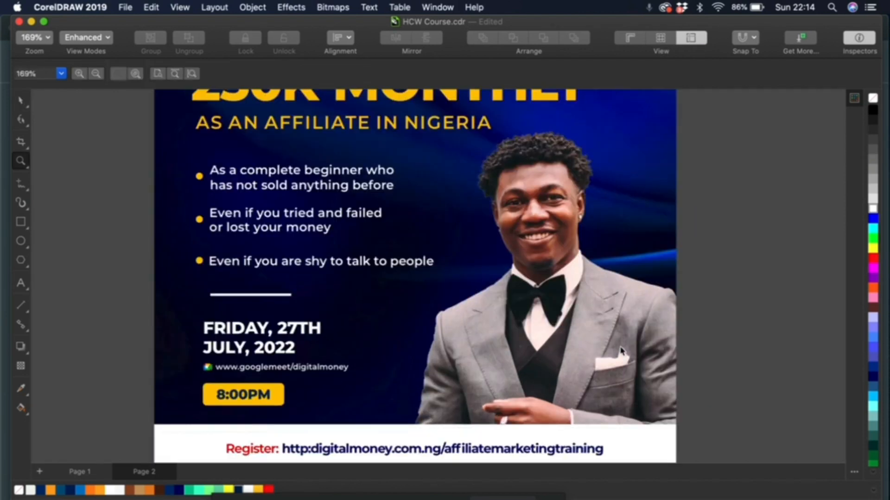
pyautogui.click(595, 327)
pyautogui.moveTo(721, 122); pyautogui.dragTo(716, 147)
pyautogui.moveTo(587, 289); pyautogui.dragTo(583, 265)
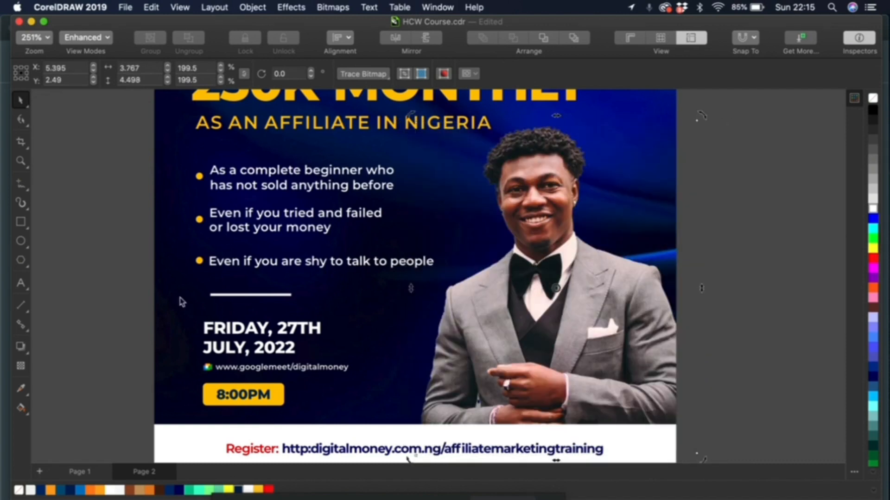
# - Draw a rectangle about 1.55 by 0.69 inches over the man's hands, filled white with no outline
pyautogui.click(21, 223)
pyautogui.moveTo(494, 333); pyautogui.dragTo(611, 383)
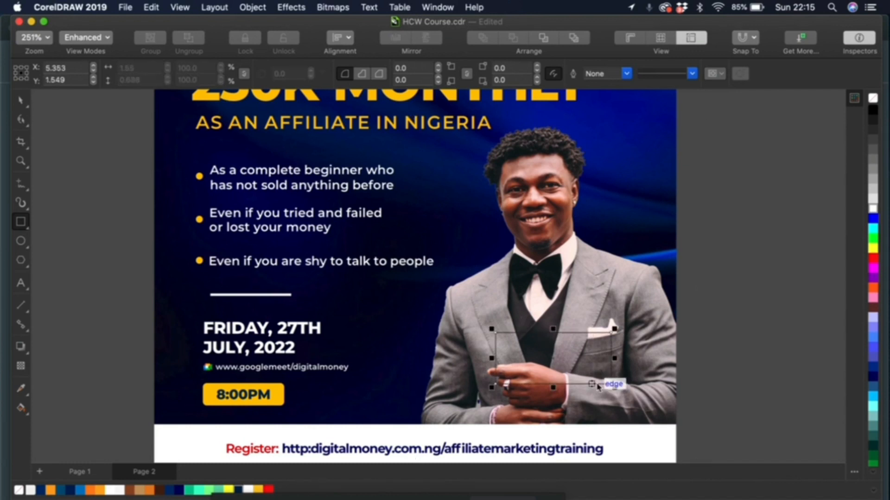
pyautogui.press('space')
pyautogui.click(873, 209)
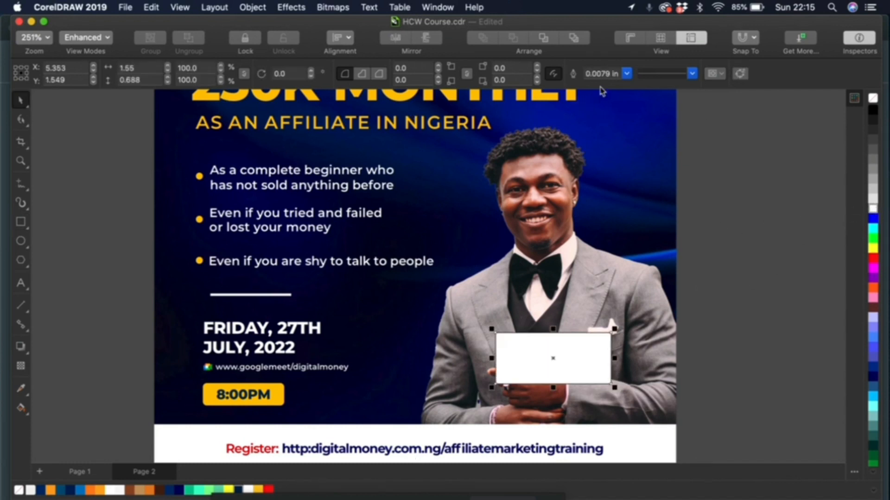
pyautogui.click(626, 75)
pyautogui.click(598, 90)
# - Round the white rectangle's corners to about 0.137 inch and shift it slightly to about X 5.32, Y 1.53
pyautogui.press('z')
pyautogui.moveTo(418, 293); pyautogui.dragTo(654, 397)
pyautogui.press('space')
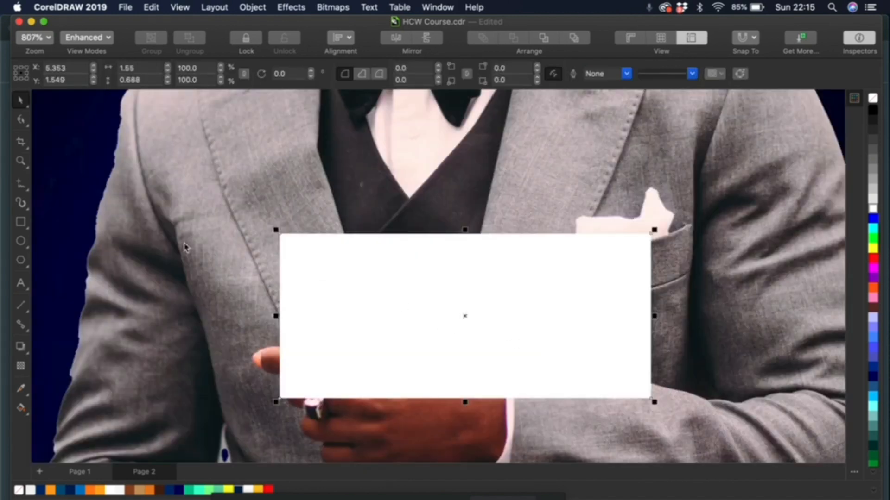
pyautogui.click(21, 120)
pyautogui.moveTo(278, 237); pyautogui.dragTo(300, 266)
pyautogui.moveTo(309, 236); pyautogui.dragTo(314, 244)
pyautogui.press('space')
pyautogui.moveTo(412, 289)
pyautogui.mouseDown()
pyautogui.moveTo(403, 294)
pyautogui.moveTo(420, 294)
pyautogui.mouseUp()
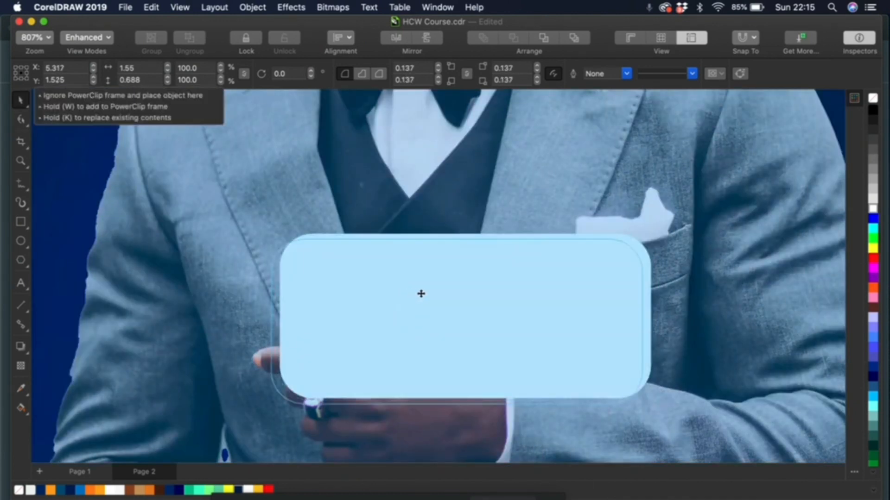
# - Reduce the white badge to about 1.23 by 0.45 inches and move it to about X 5.2, Y 1.3 over the hands
pyautogui.press('z')
pyautogui.rightClick(474, 314)
pyautogui.press('space')
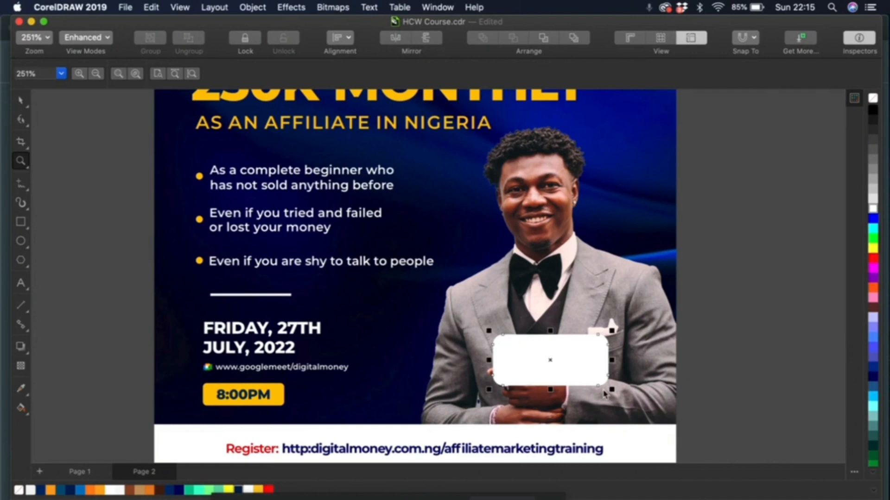
pyautogui.moveTo(612, 389); pyautogui.dragTo(598, 361)
pyautogui.moveTo(550, 378); pyautogui.dragTo(519, 376)
pyautogui.press('z')
pyautogui.moveTo(412, 325); pyautogui.dragTo(710, 421)
pyautogui.press('F3')
pyautogui.press('space')
pyautogui.press('F4')
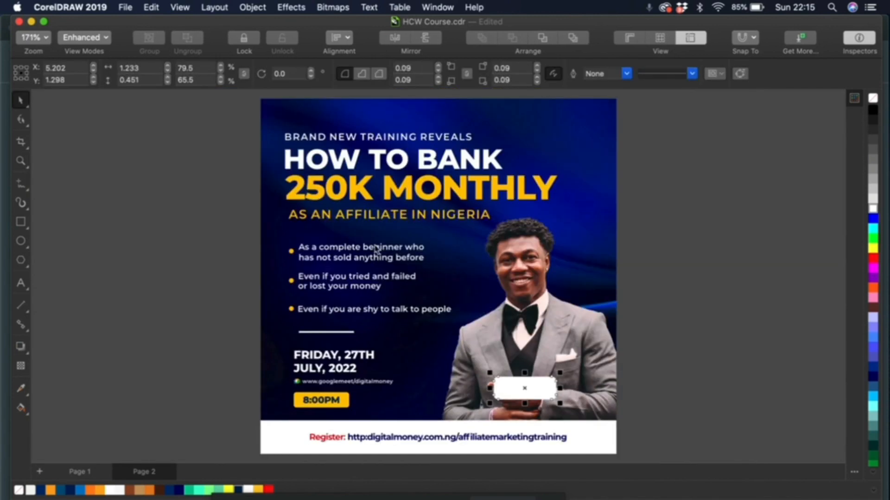
# - Copy the BRAND NEW TRAINING REVEALS line onto the white badge, shrink it to about 6.9 pt and fill it dark blue
pyautogui.click(378, 137)
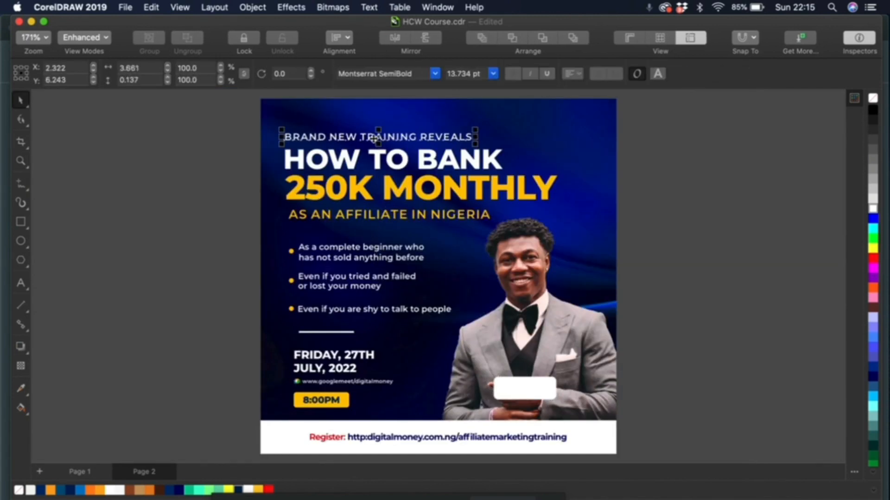
pyautogui.moveTo(528, 379); pyautogui.dragTo(531, 381)
pyautogui.press('z')
pyautogui.moveTo(394, 355); pyautogui.dragTo(739, 415)
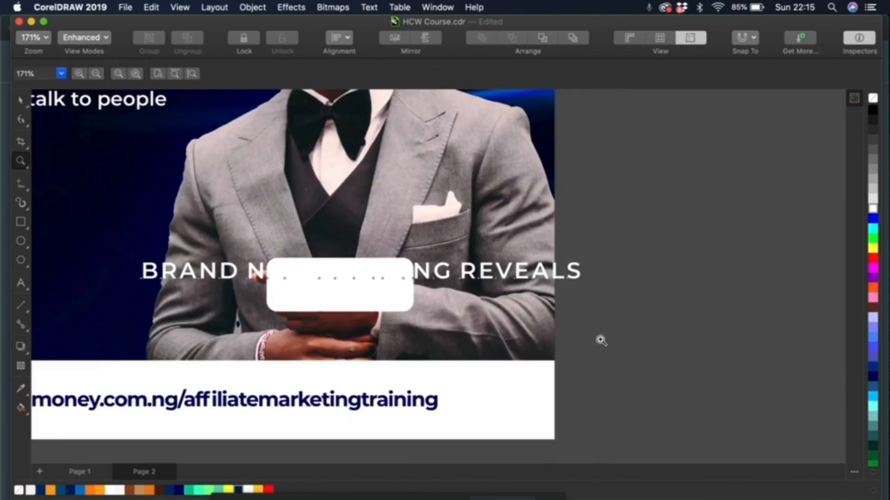
pyautogui.press('space')
pyautogui.moveTo(586, 285); pyautogui.dragTo(476, 279)
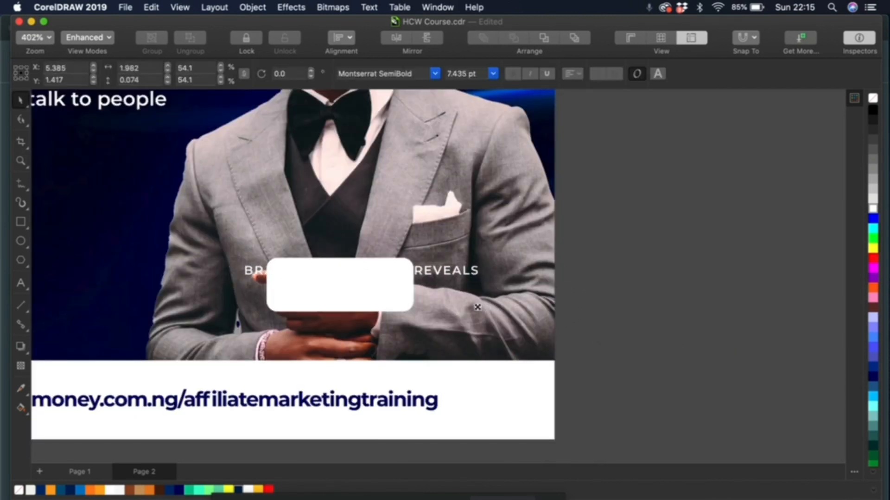
pyautogui.click(69, 490)
pyautogui.press('z')
pyautogui.moveTo(197, 240); pyautogui.dragTo(519, 332)
pyautogui.press('space')
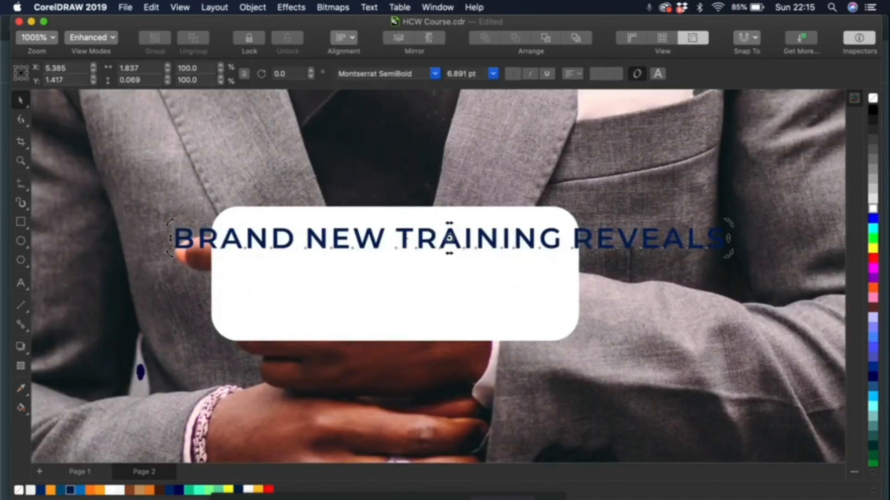
# - Replace the copied text with COACH on the first line and the coach's first name on the second
pyautogui.doubleClick(405, 238)
pyautogui.hotkey('ctrl', 'a')
pyautogui.write('COACH J')
pyautogui.press('BackSpace')
pyautogui.write('H')
pyautogui.press('Return')
pyautogui.write('JEETY')
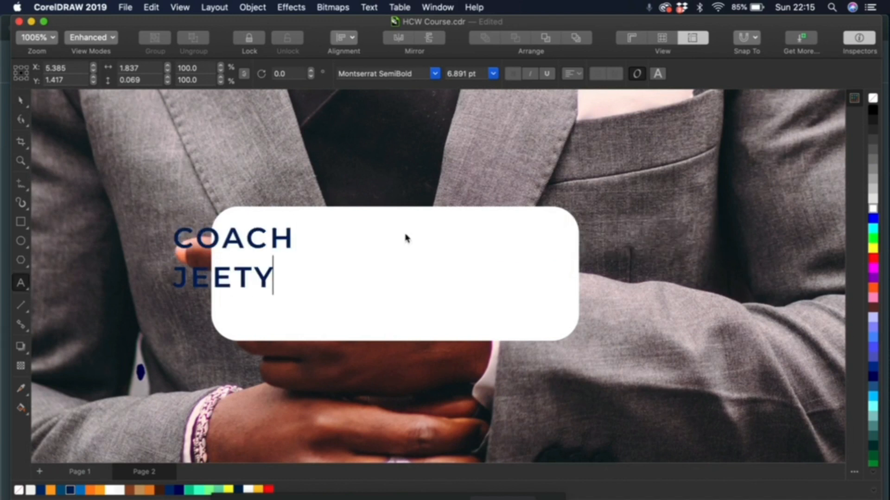
pyautogui.press('BackSpace')
pyautogui.press('BackSpace')
pyautogui.press('BackSpace')
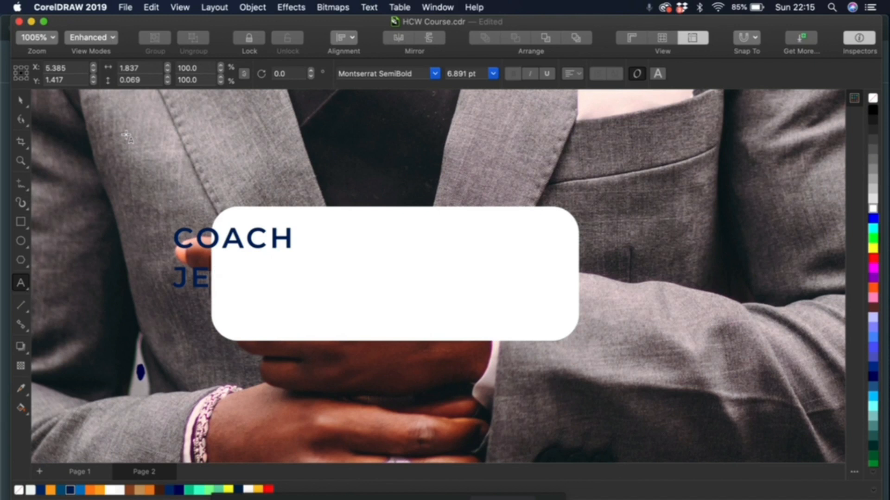
pyautogui.write('RRY')
pyautogui.click(21, 100)
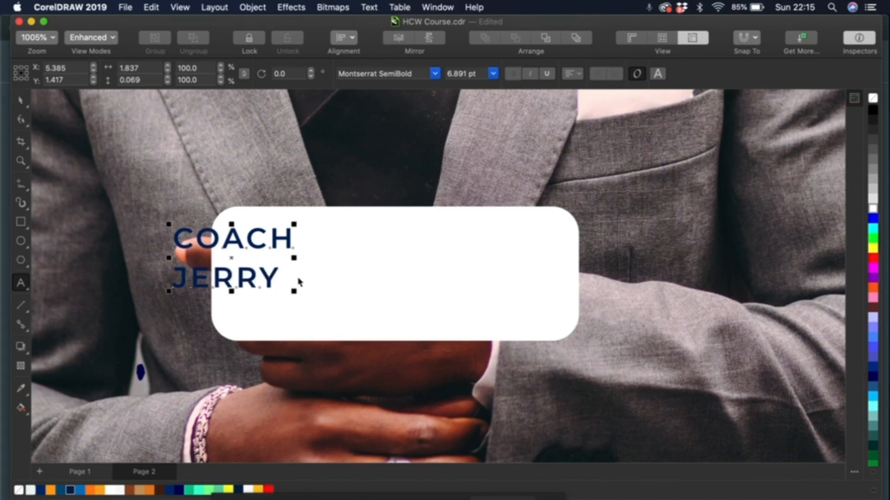
# - Enlarge the two-line badge text to 11.8 pt, tighten its line spacing and move it inside the white badge
pyautogui.moveTo(295, 293); pyautogui.dragTo(353, 336)
pyautogui.press('F10')
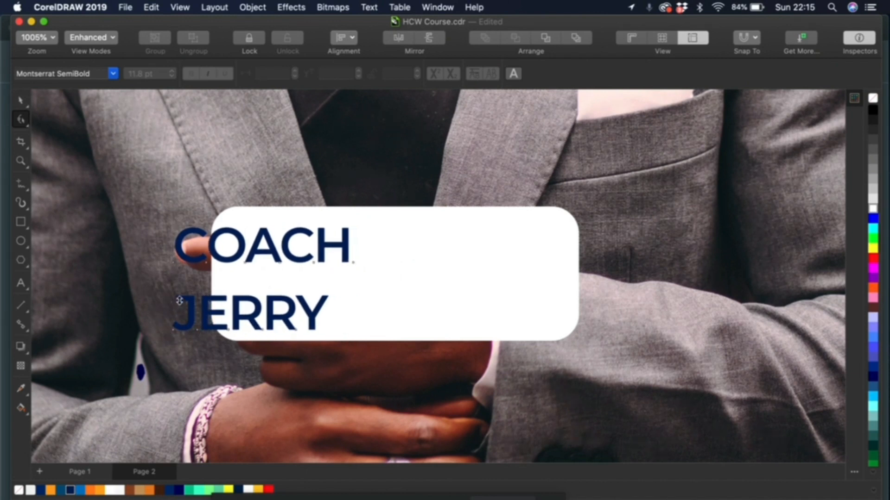
pyautogui.moveTo(169, 335); pyautogui.dragTo(168, 312)
pyautogui.press('space')
pyautogui.moveTo(313, 299); pyautogui.dragTo(435, 306)
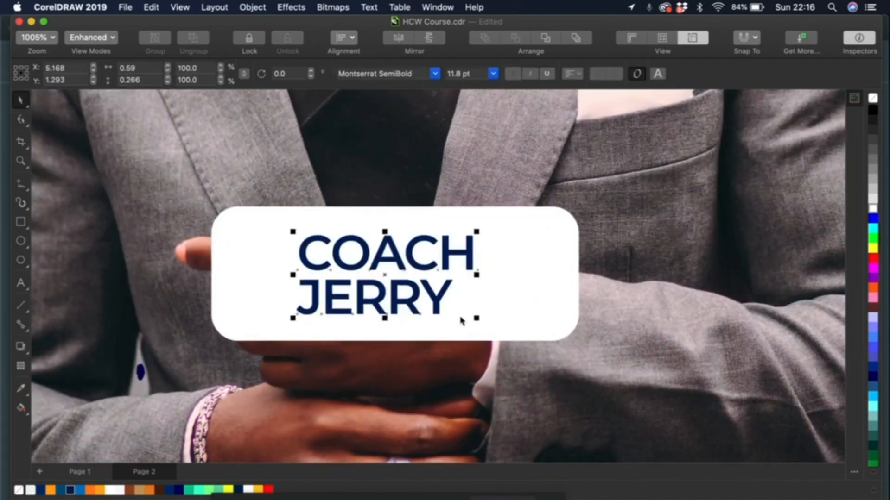
# - Break the badge text into separate lines, enlarge the name to about 19.3 pt and set it in Montserrat Bold
pyautogui.press('super+k')
pyautogui.click(446, 308)
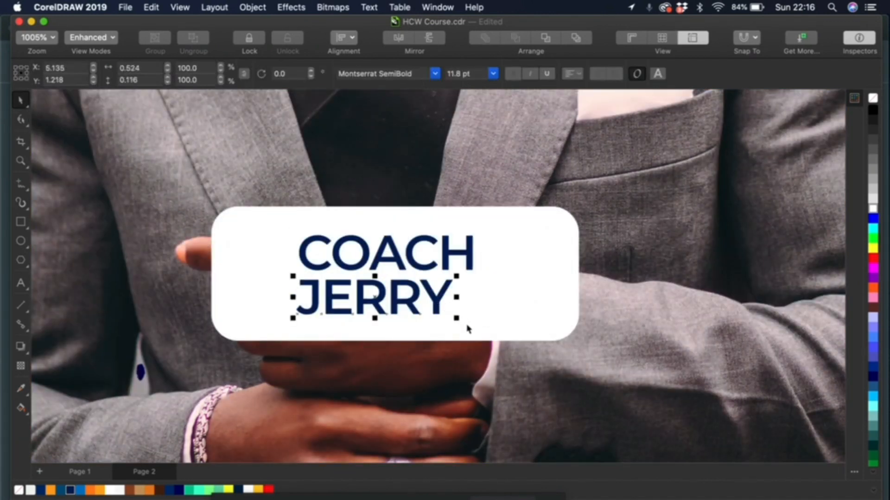
pyautogui.moveTo(458, 320); pyautogui.dragTo(558, 358)
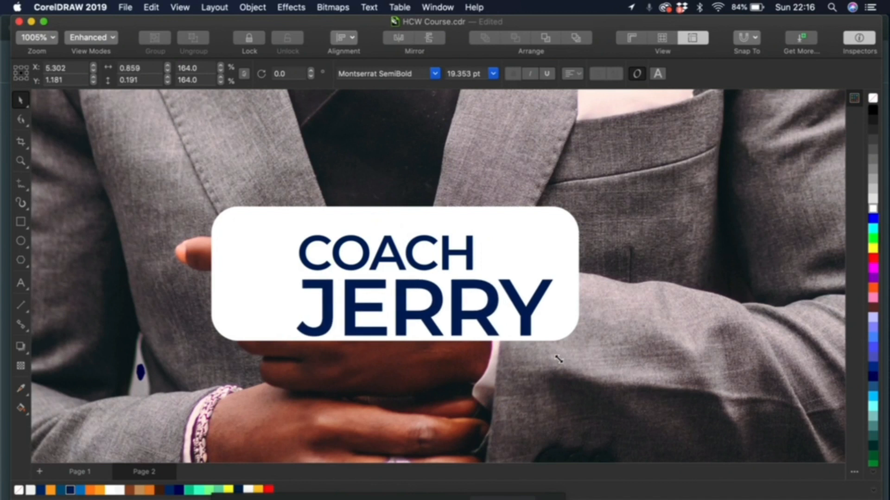
pyautogui.click(493, 303)
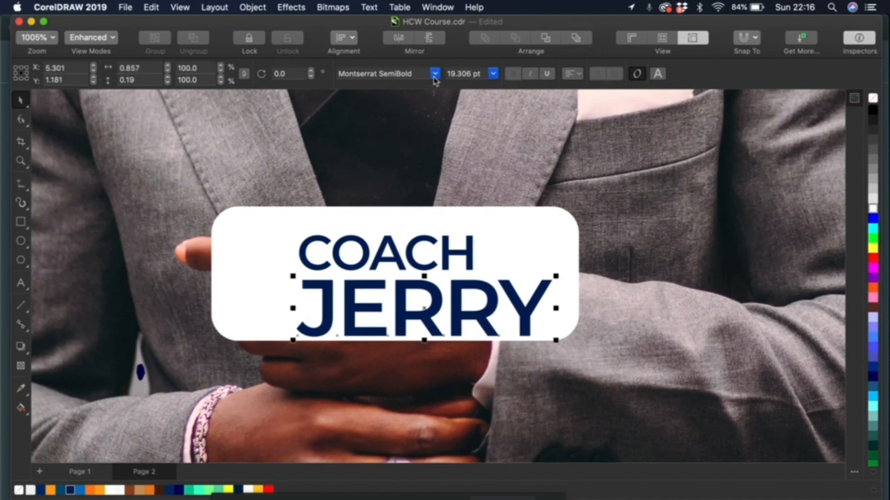
pyautogui.click(434, 77)
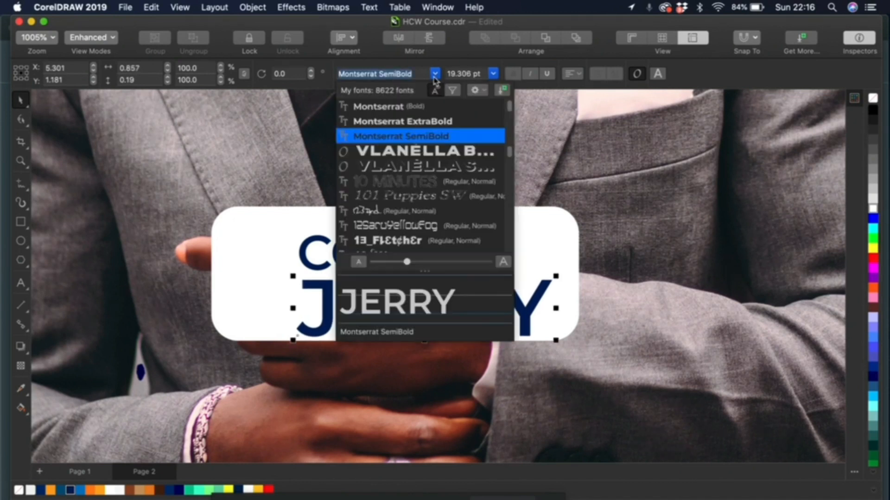
pyautogui.click(397, 108)
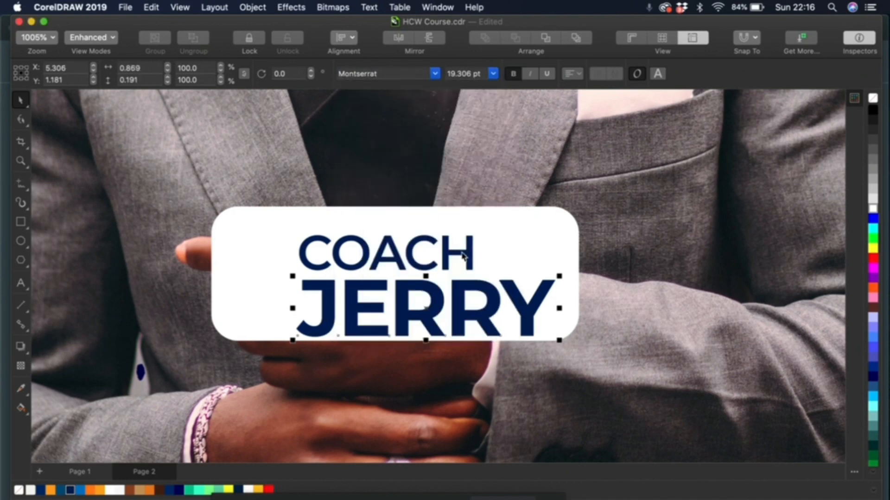
# - Scale COACH and the name down together, group them at about 0.74 inch wide and centre the group on the badge
pyautogui.keyDown('shift'); pyautogui.click(463, 253); pyautogui.keyUp('shift')
pyautogui.moveTo(560, 341); pyautogui.dragTo(533, 331)
pyautogui.moveTo(508, 298); pyautogui.dragTo(510, 323)
pyautogui.click(524, 318)
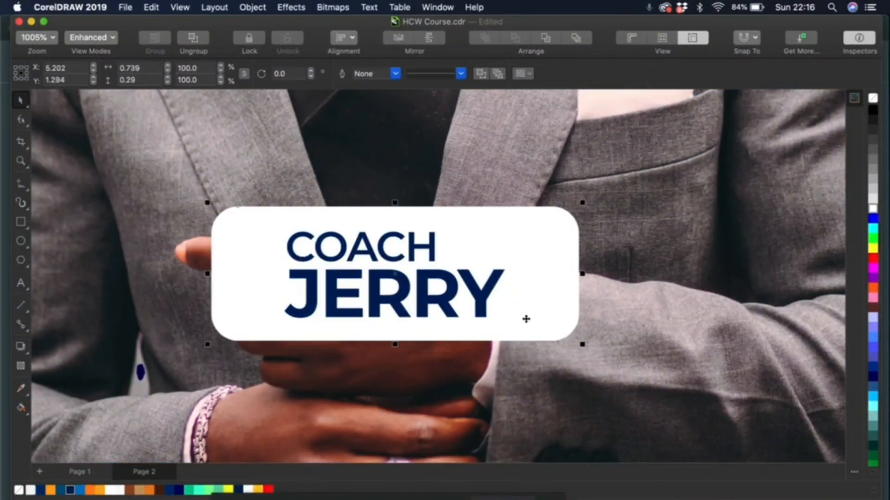
pyautogui.press('F4')
pyautogui.click(710, 393)
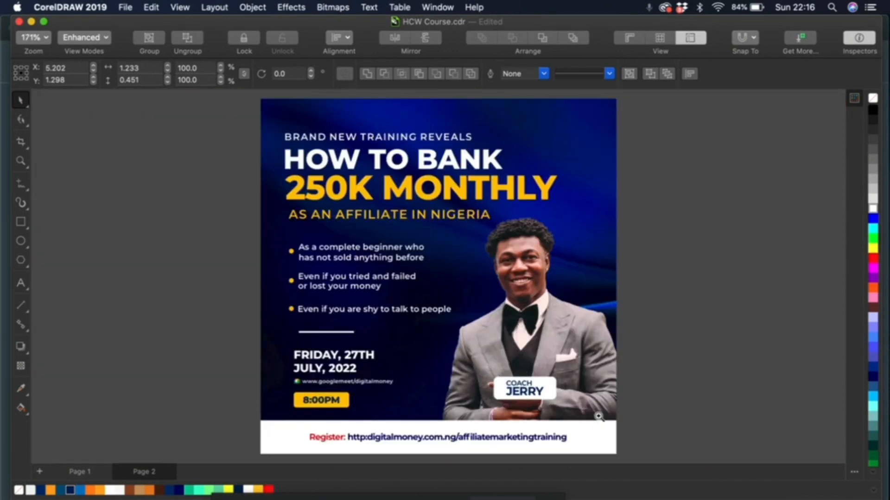
# - Lower the COACH line slightly within its group so it sits closer to the coach's name
pyautogui.scroll(2, 514, 394)
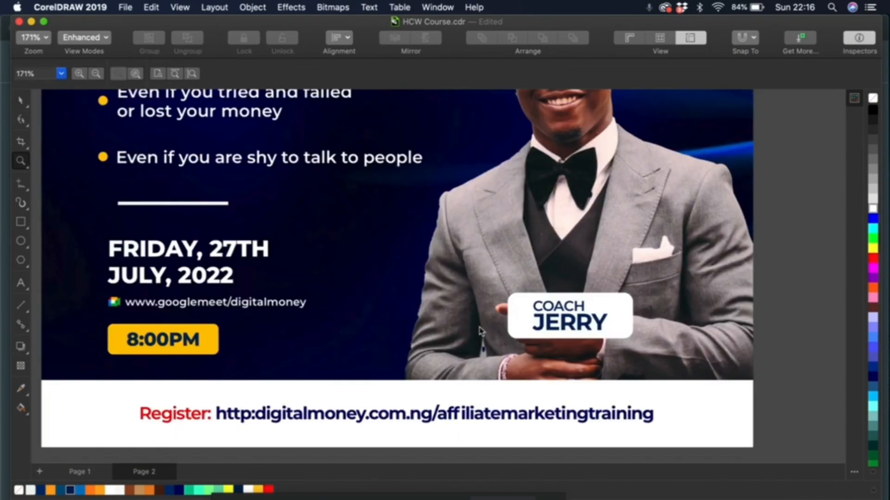
pyautogui.click(564, 313)
pyautogui.keyDown('super'); pyautogui.click(564, 313); pyautogui.keyUp('super')
pyautogui.moveTo(588, 316); pyautogui.dragTo(584, 324)
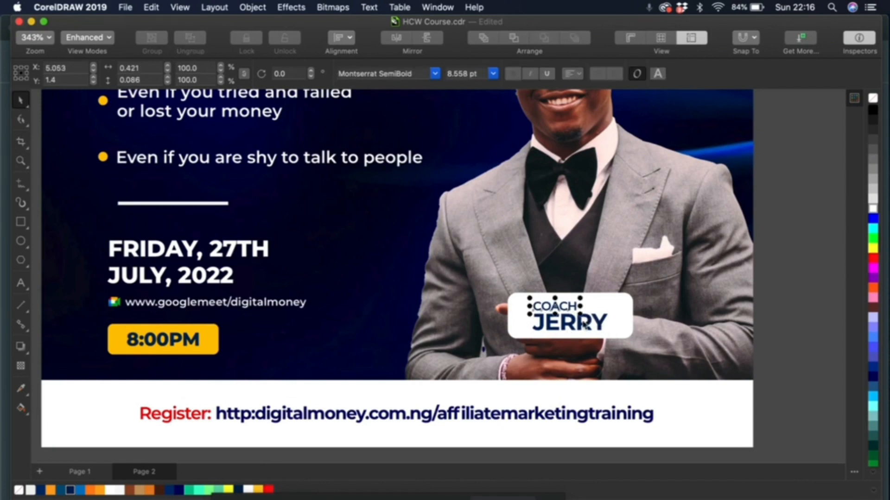
pyautogui.click(562, 330)
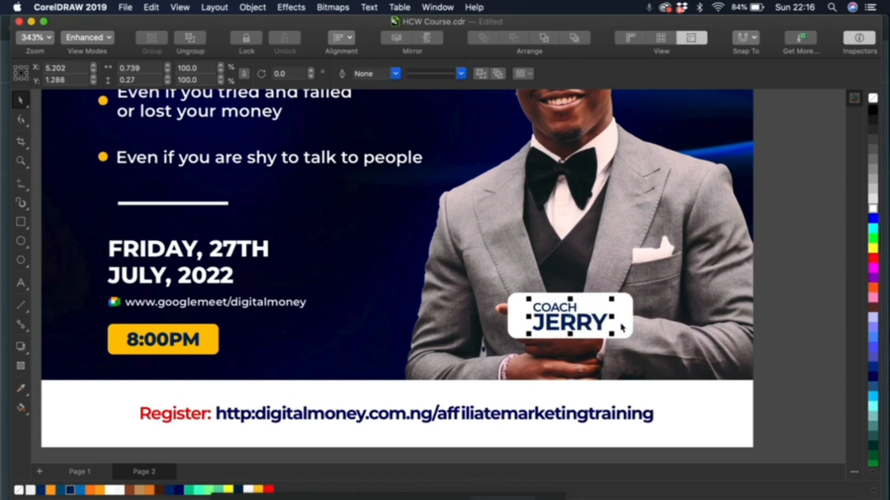
pyautogui.press('F4')
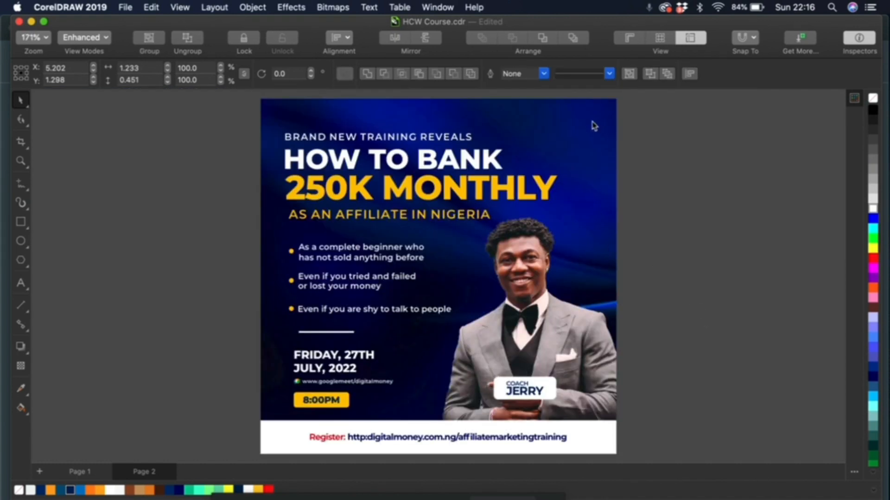
# - Shift the blue background image within the ad to about X 6.5, Y 3.42
pyautogui.click(615, 133)
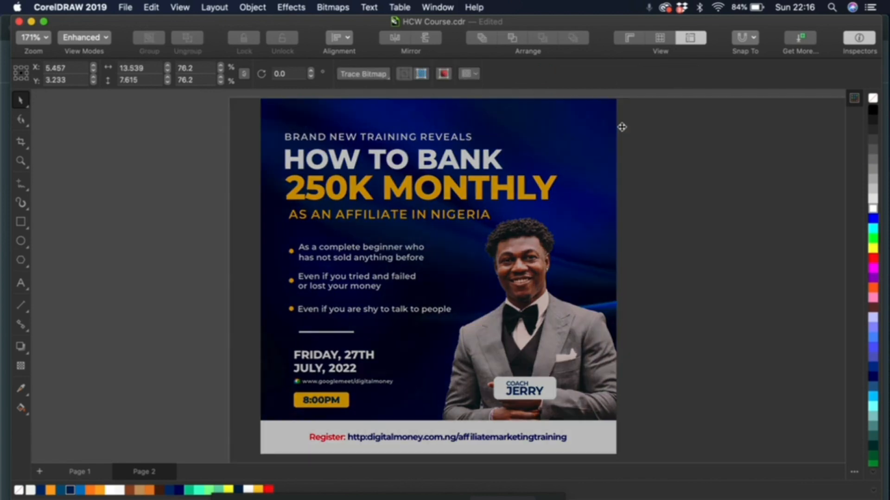
pyautogui.moveTo(625, 126); pyautogui.dragTo(630, 123)
pyautogui.moveTo(568, 141); pyautogui.dragTo(579, 135)
pyautogui.click(666, 159)
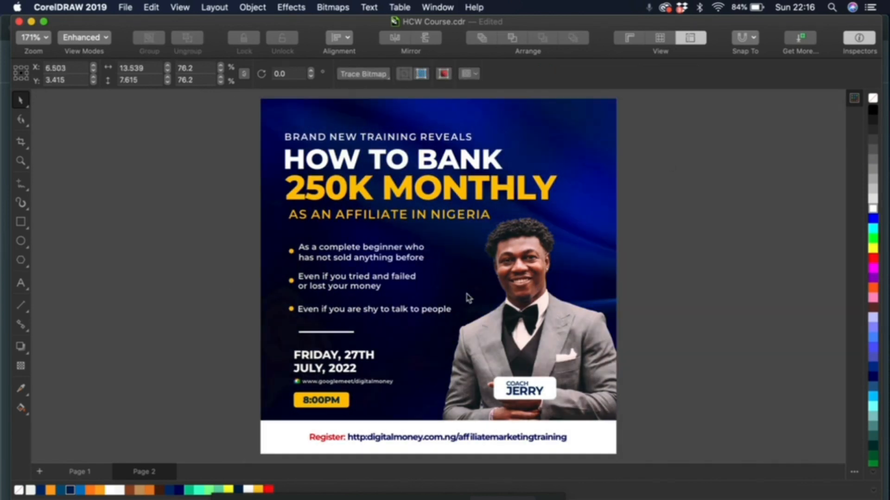